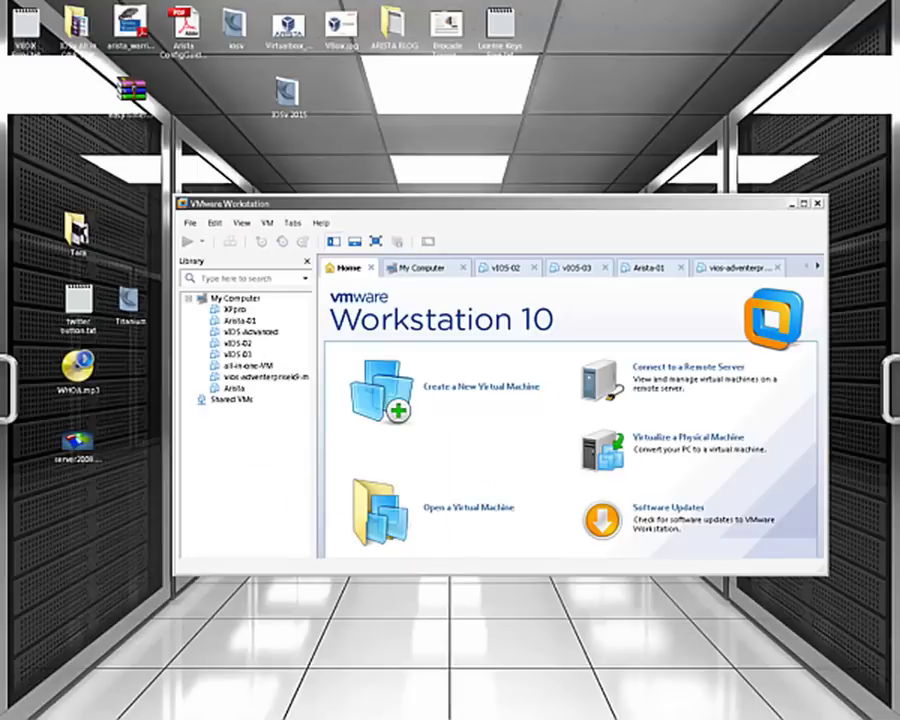
- Open Task Manager to monitor CPU and memory, leaving VMware Workstation in front
{"action": "key", "text": "ctrl+shift+Escape"}
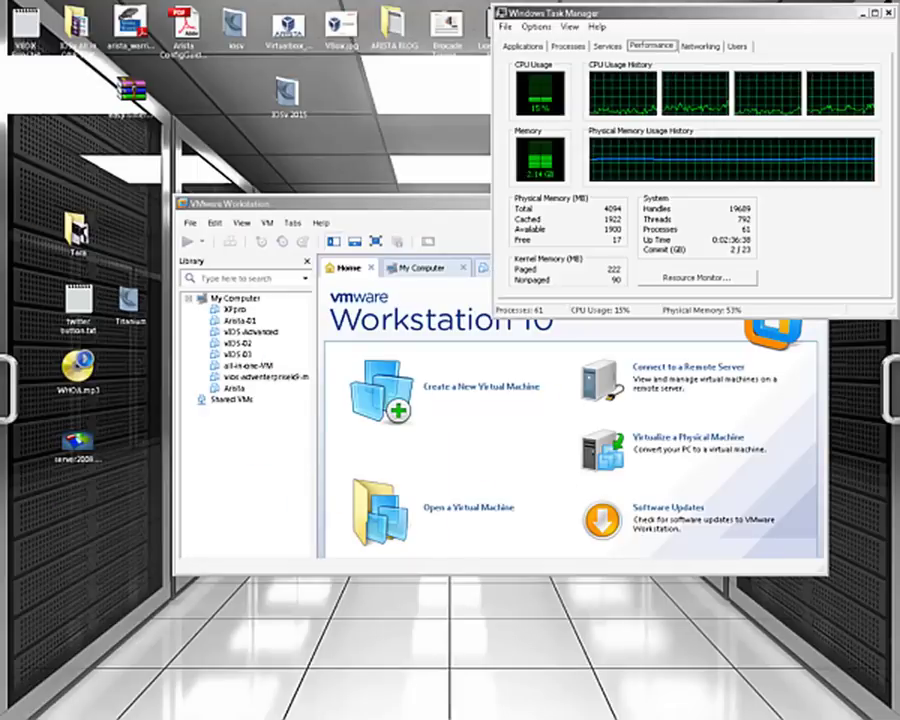
{"action": "left_click", "coordinate": [372, 206]}
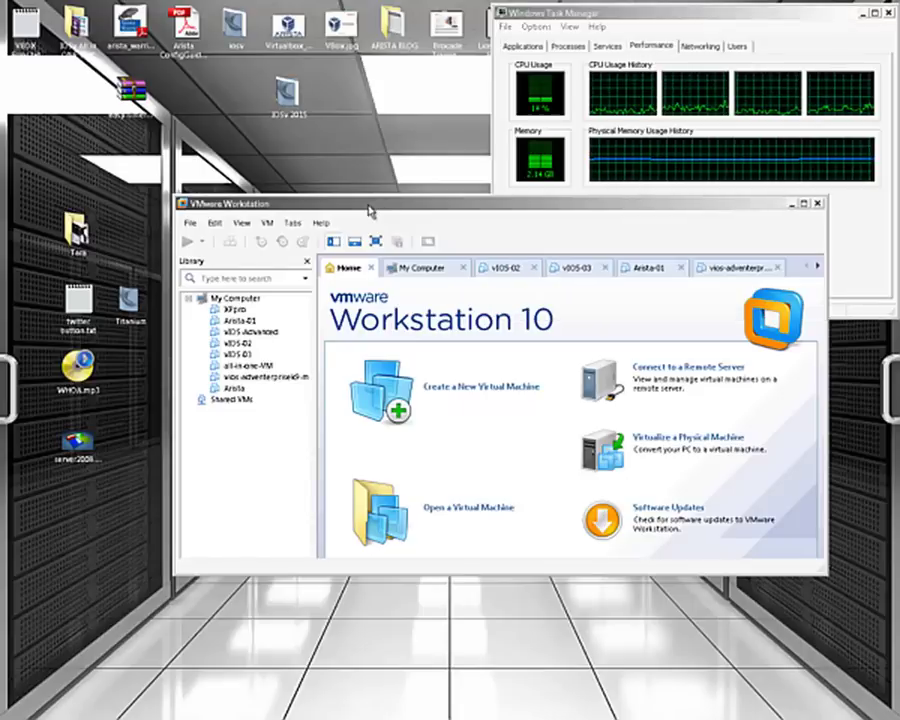
{"action": "left_click", "coordinate": [671, 22]}
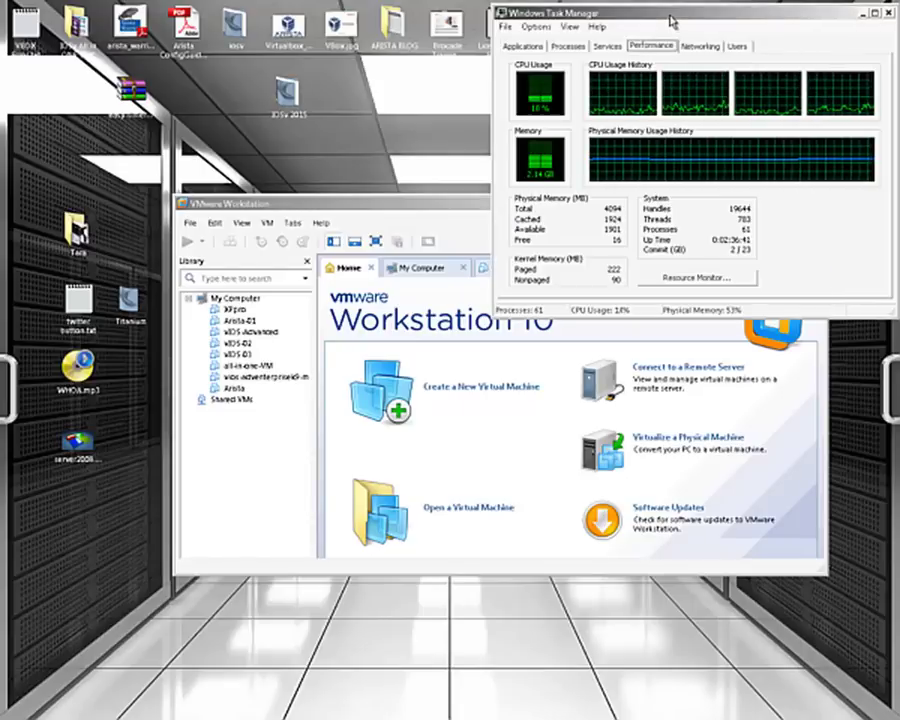
{"action": "left_click", "coordinate": [444, 204]}
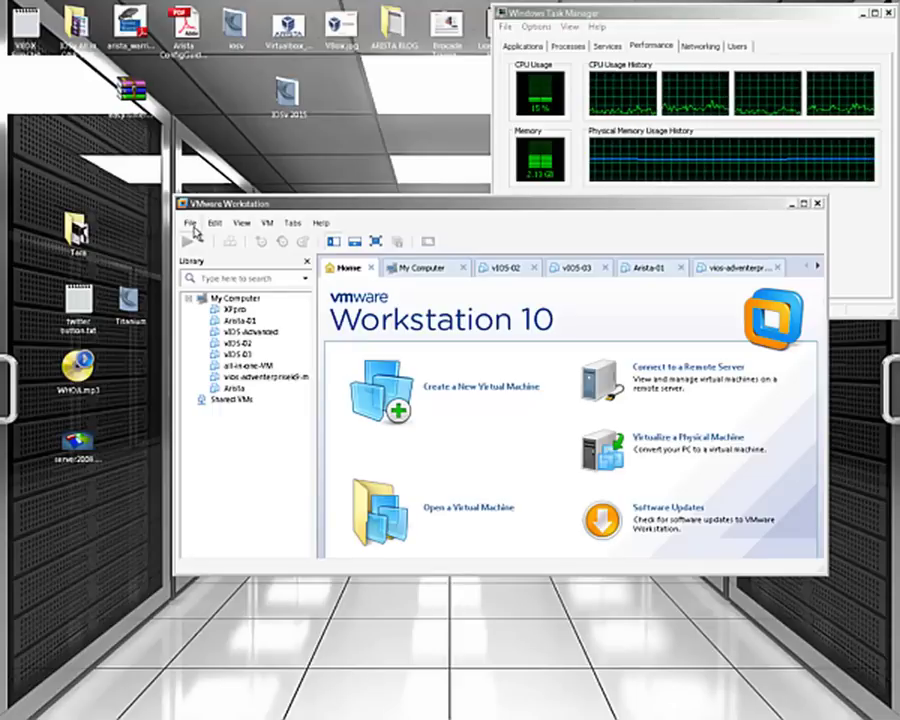
{"action": "left_click", "coordinate": [190, 223]}
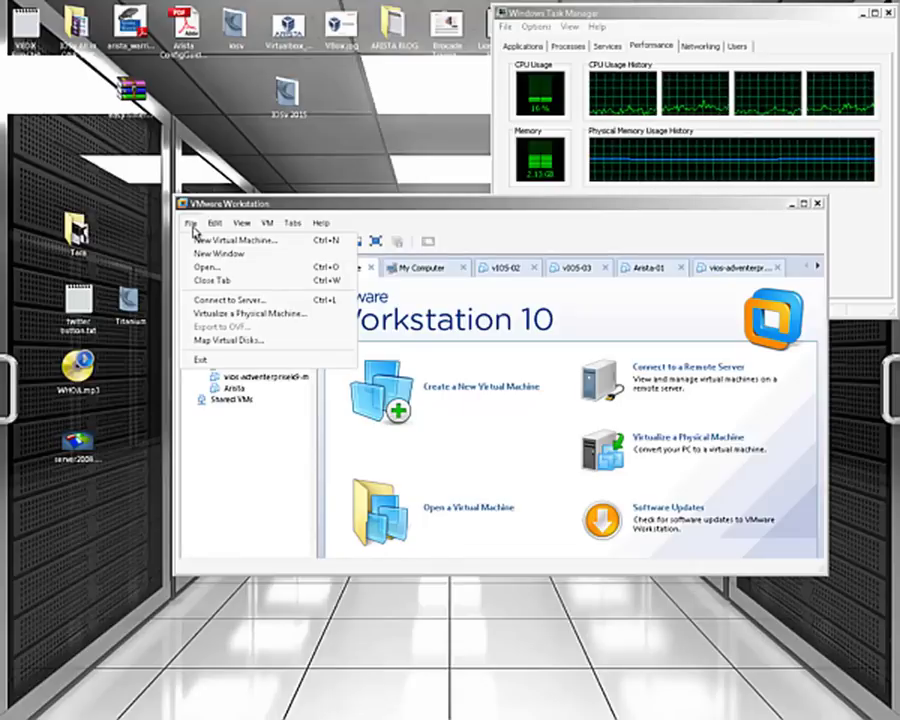
{"action": "key", "text": "Escape"}
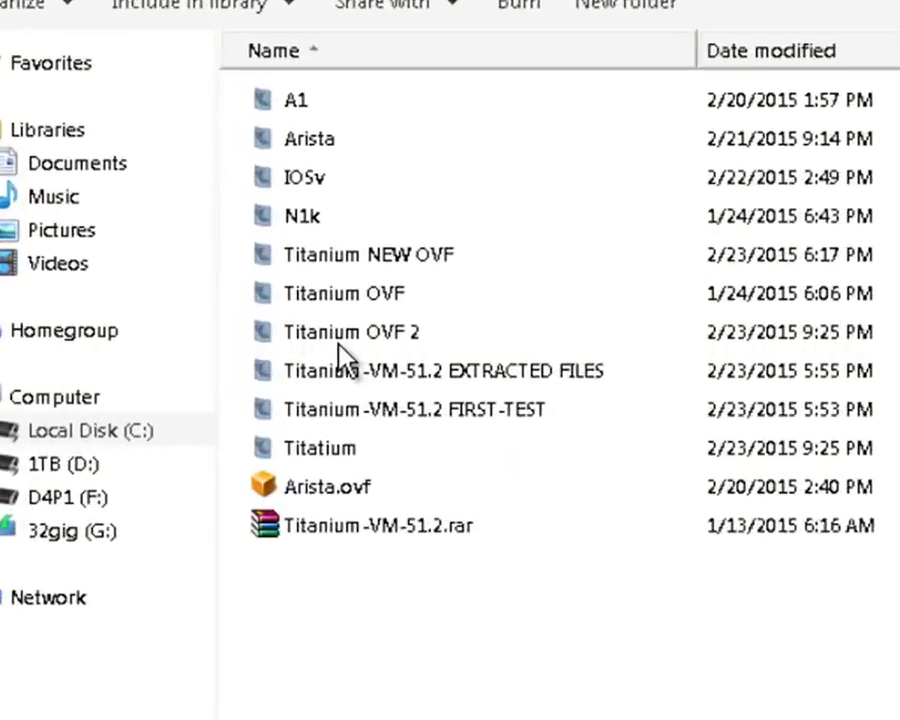
- Open N7K-2.vmx from the Titatium folder in VMware Workstation, then close the folder window
{"action": "double_click", "coordinate": [339, 452]}
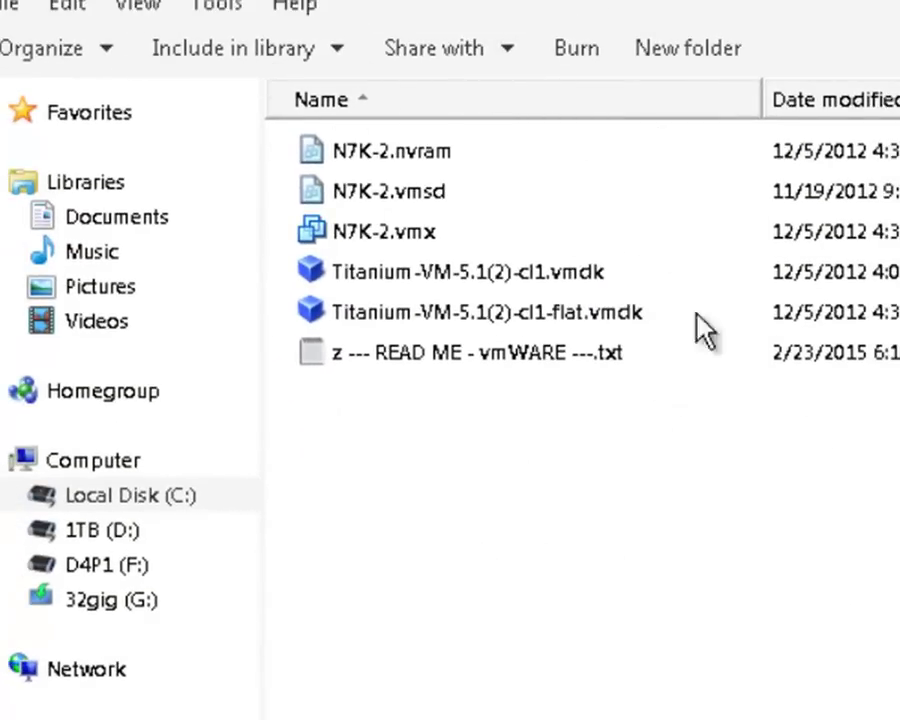
{"action": "left_click", "coordinate": [396, 234]}
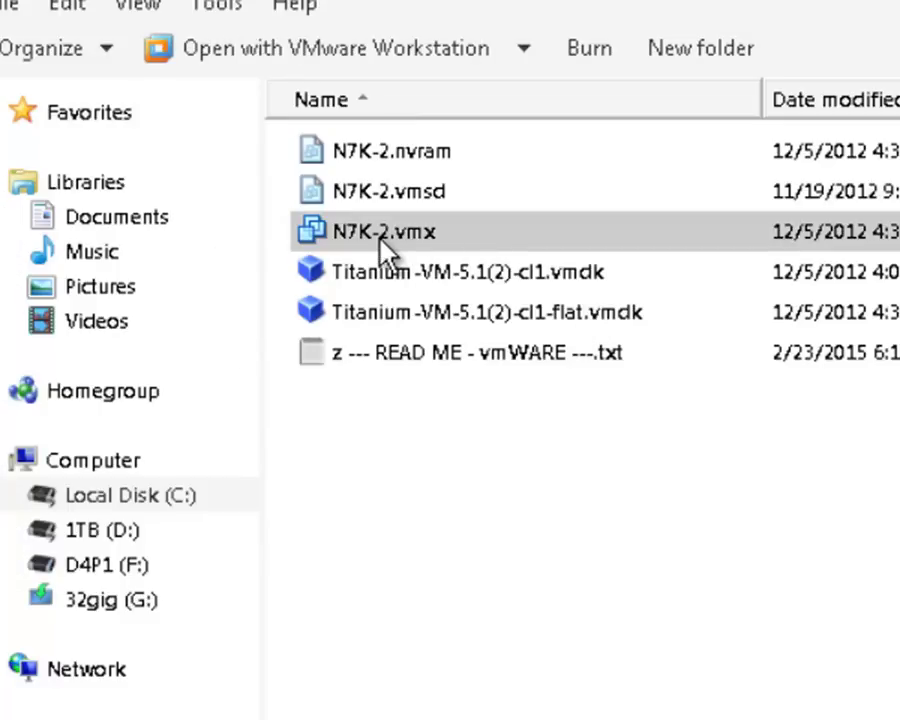
{"action": "right_click", "coordinate": [373, 236]}
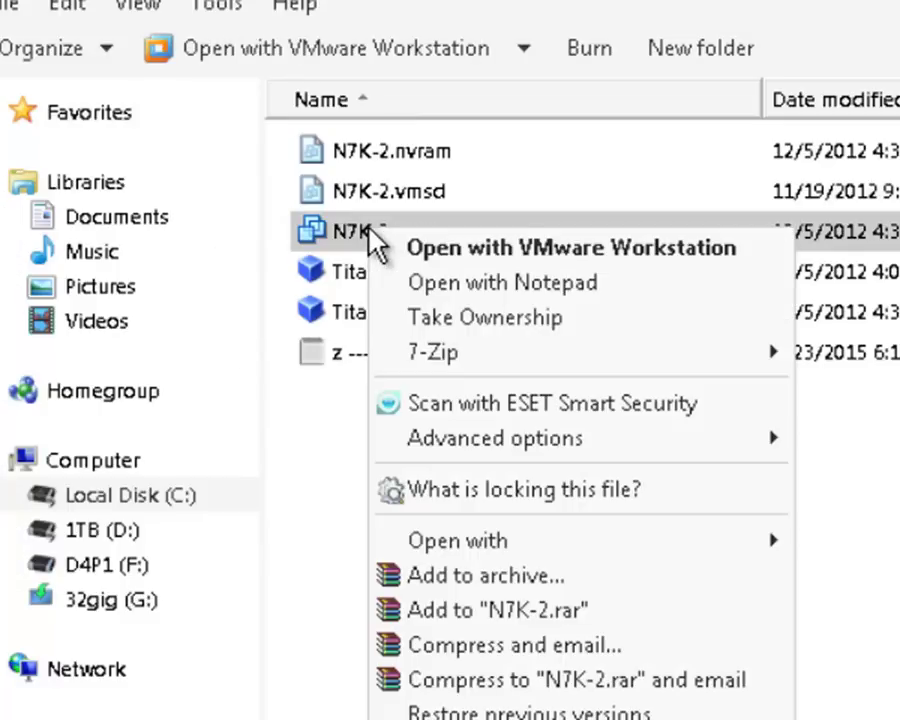
{"action": "left_click", "coordinate": [492, 260]}
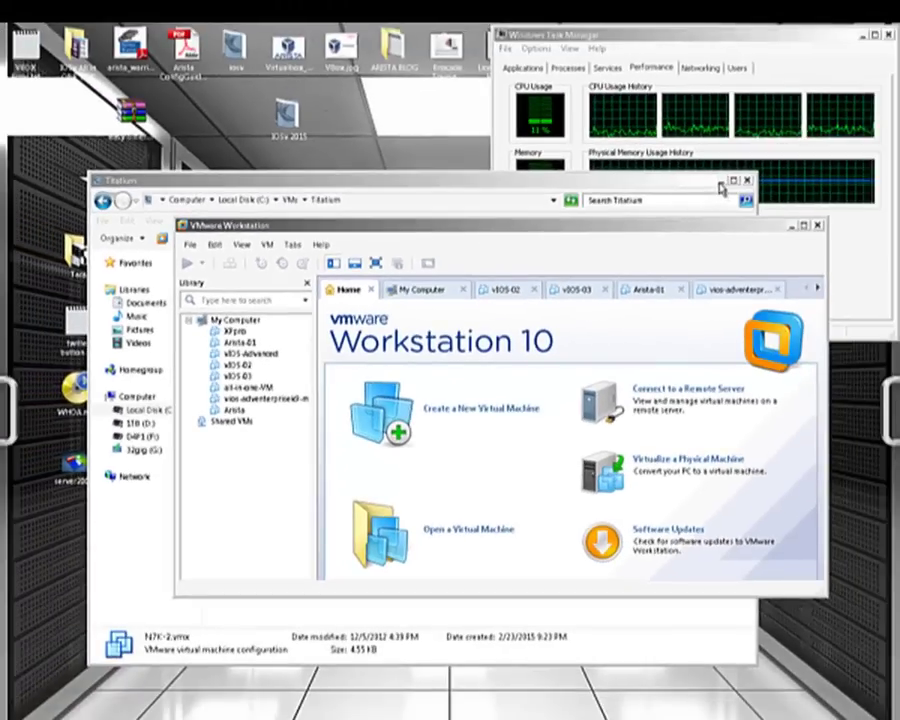
{"action": "left_click", "coordinate": [899, 11]}
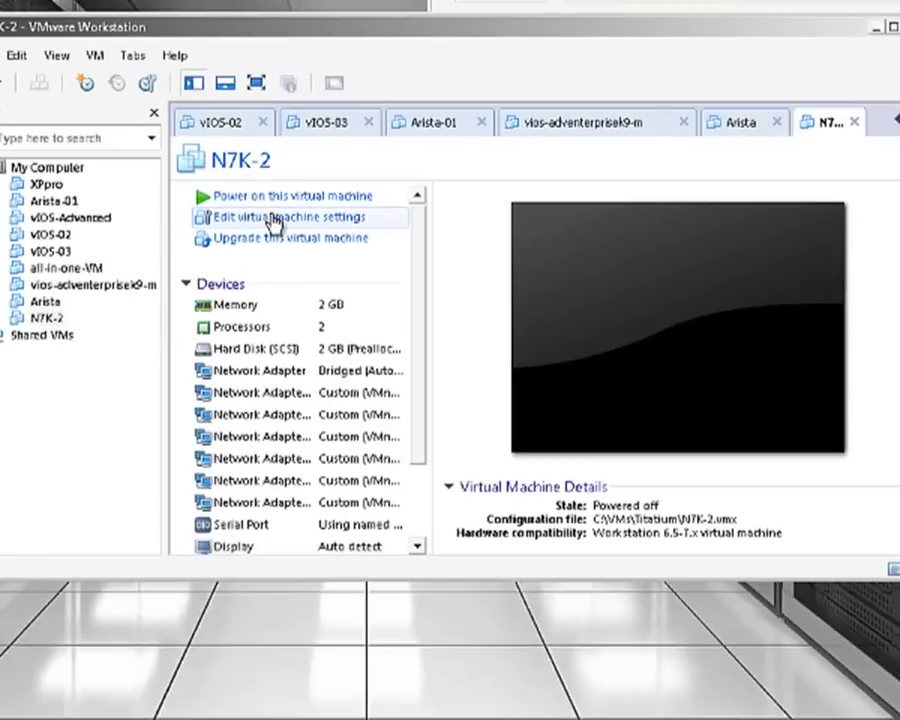
- Open the Virtual Machine Settings dialog for the N7K-2 machine
{"action": "left_click", "coordinate": [273, 222]}
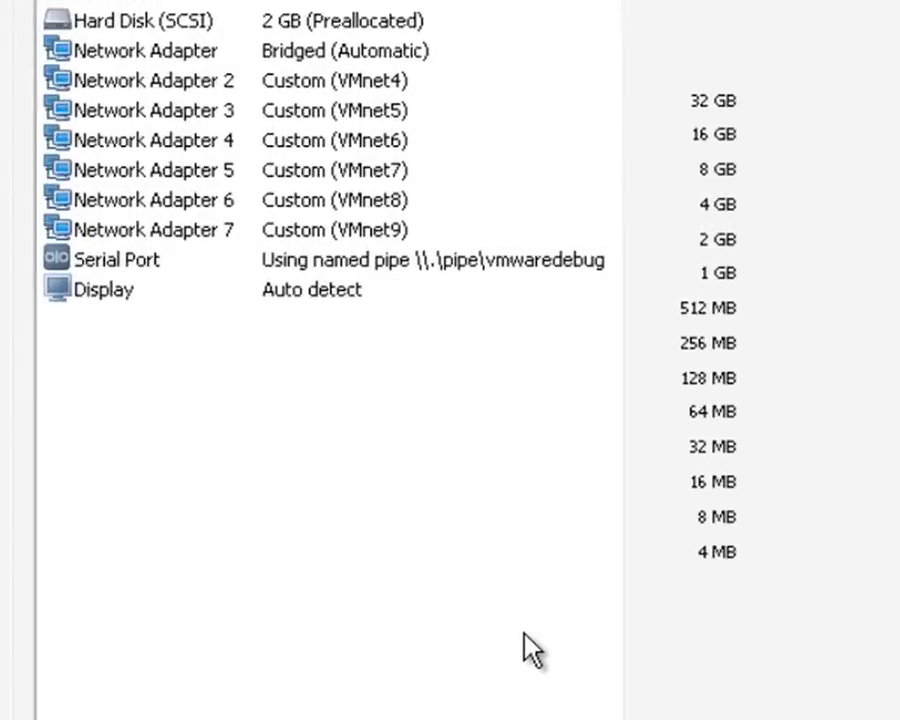
- Add a second serial port to N7K-2 through the Add Hardware wizard
{"action": "left_click", "coordinate": [530, 650]}
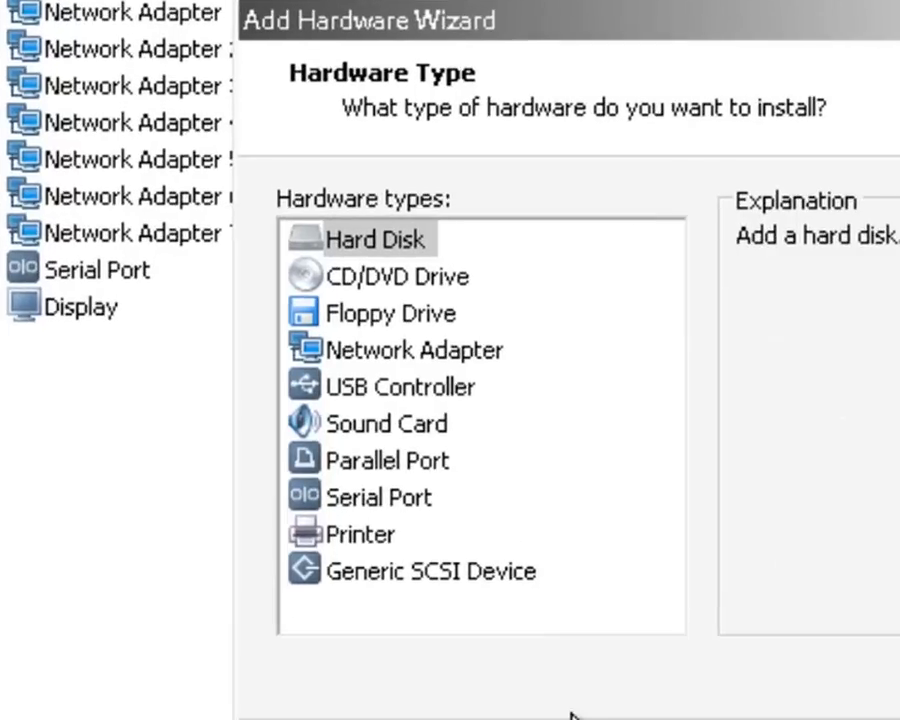
{"action": "left_click", "coordinate": [399, 507]}
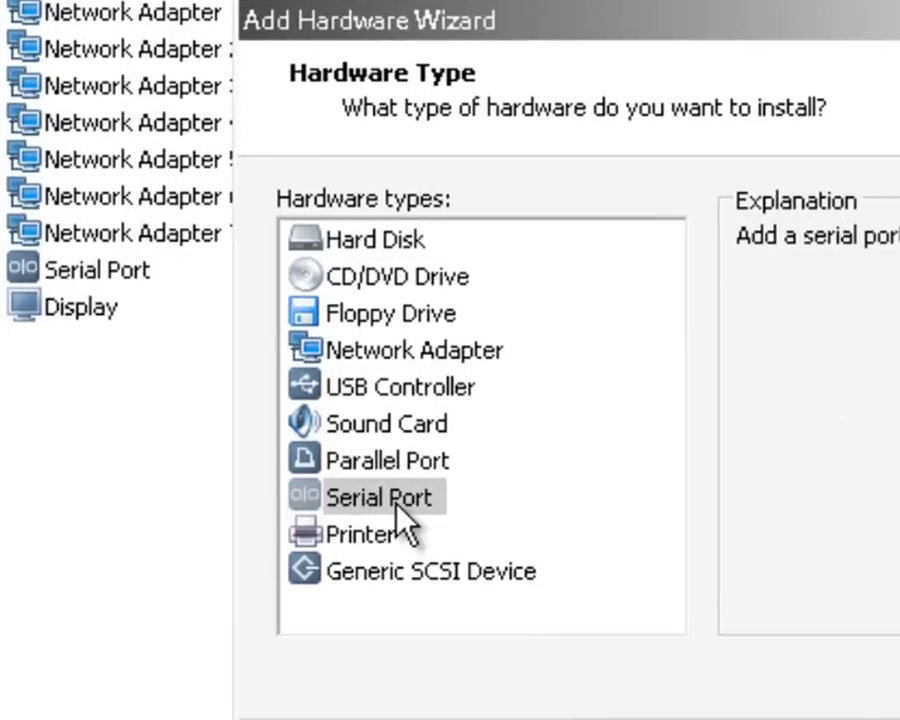
{"action": "key", "text": "Return"}
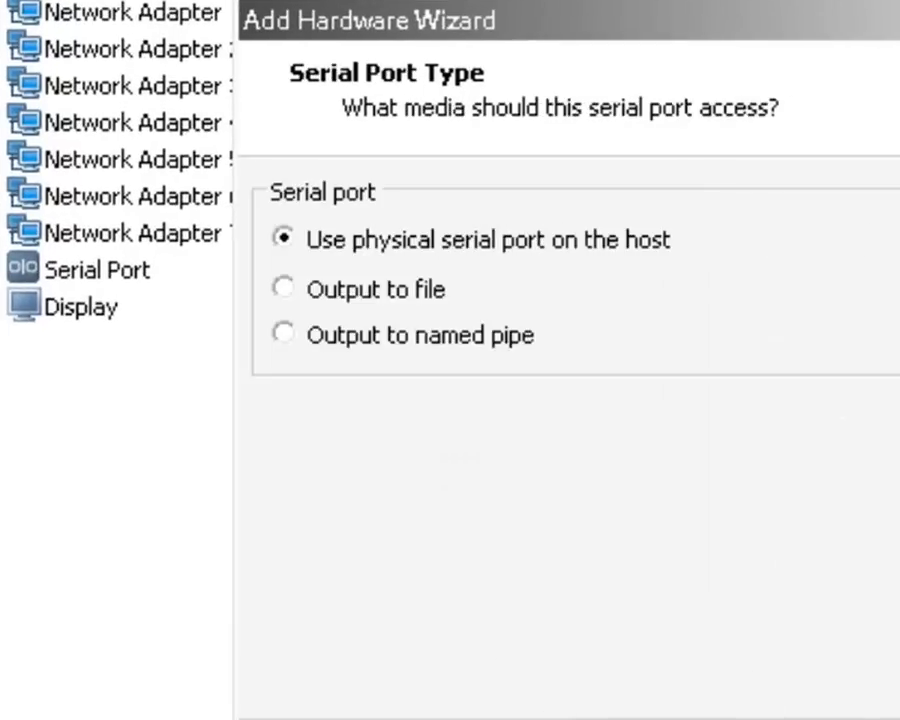
{"action": "left_click", "coordinate": [870, 719]}
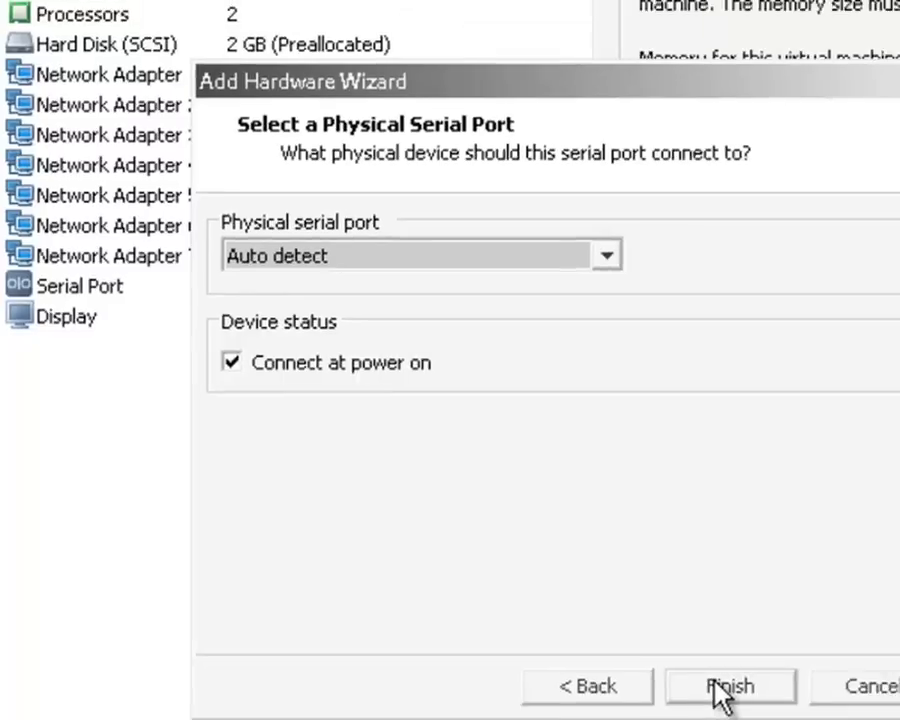
{"action": "left_click", "coordinate": [660, 660]}
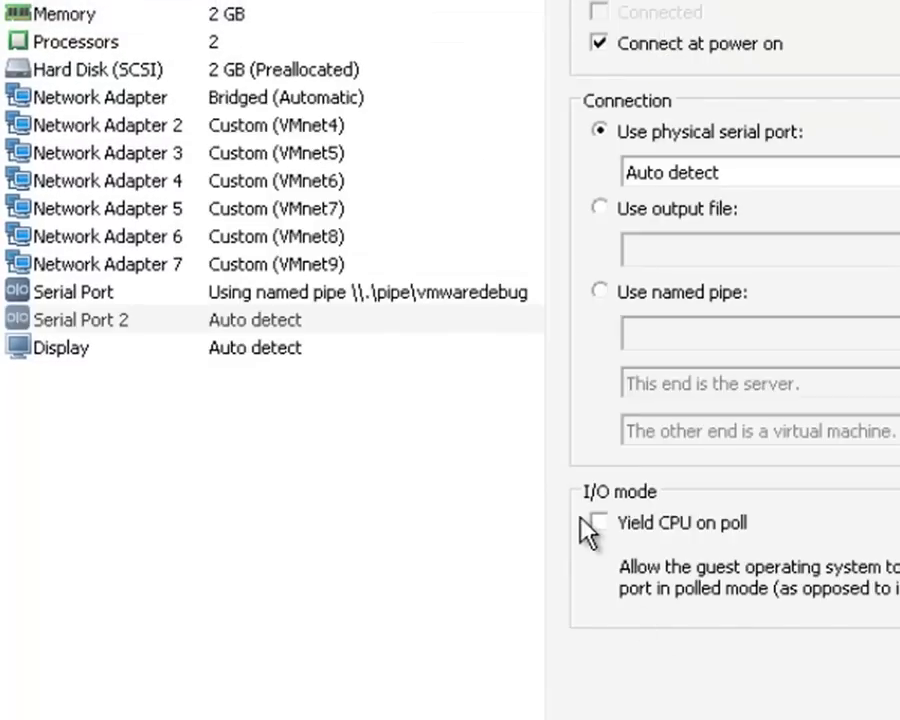
- Set Serial Port 2 to use the named pipe \\.\pipe\N7k-1
{"action": "left_click", "coordinate": [100, 328]}
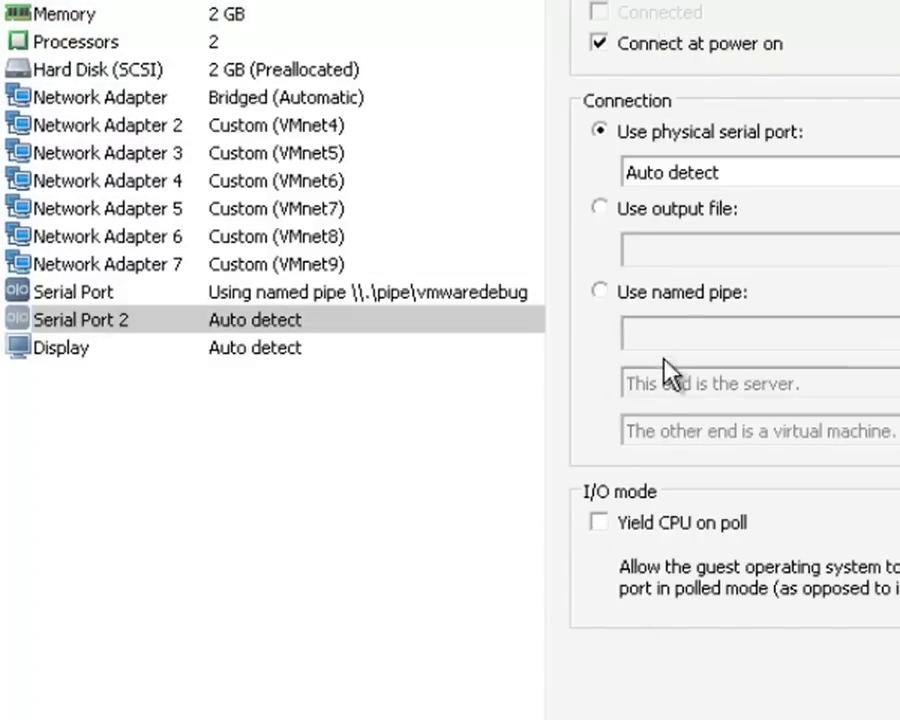
{"action": "left_click", "coordinate": [600, 294]}
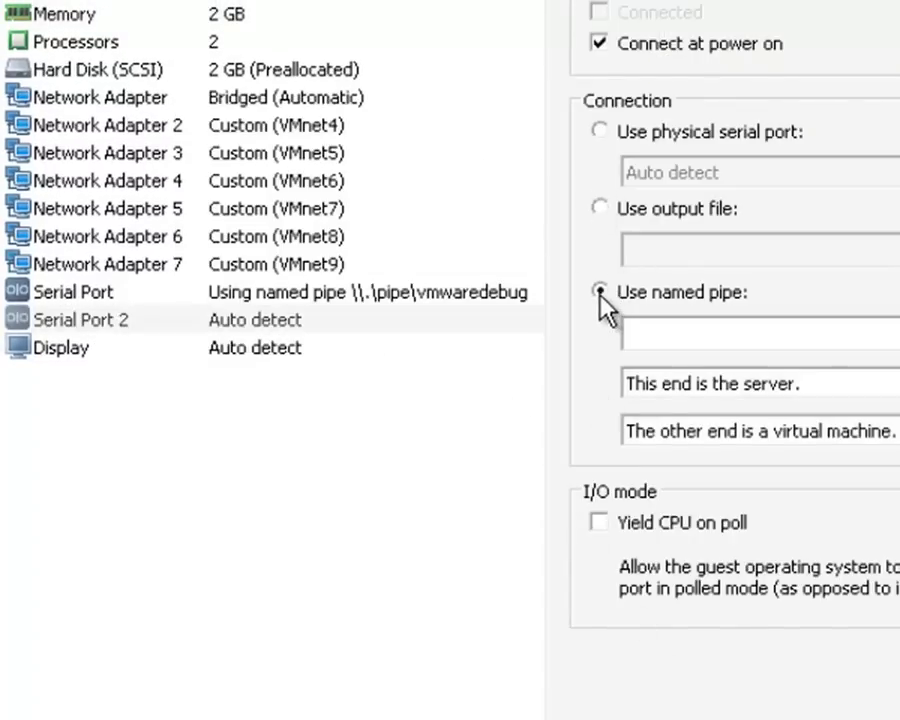
{"action": "left_click", "coordinate": [698, 330]}
{"action": "type", "text": "\\\\"}
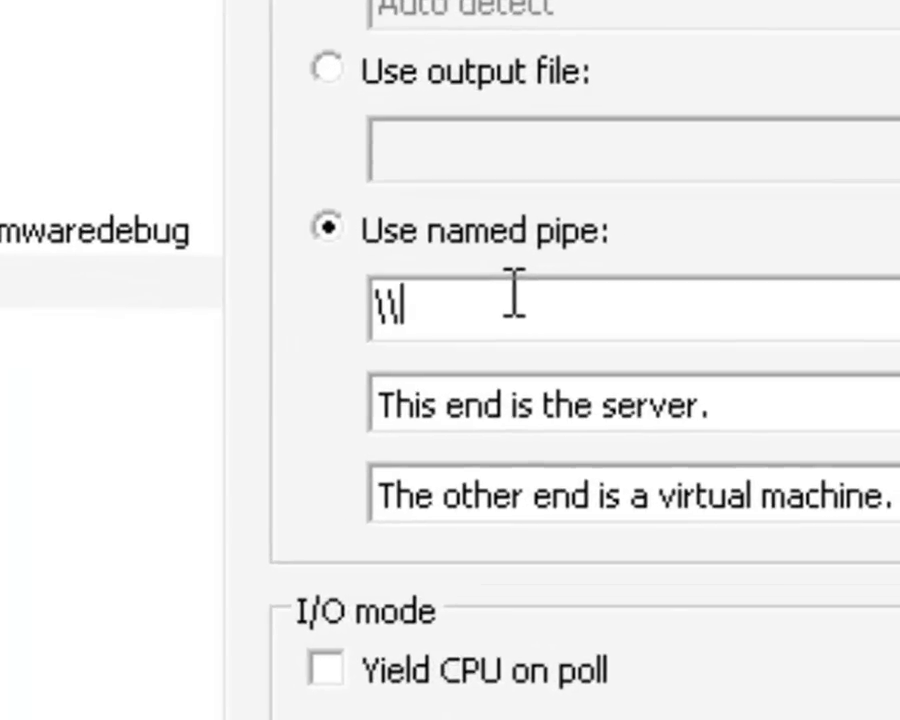
{"action": "type", "text": ".\\"}
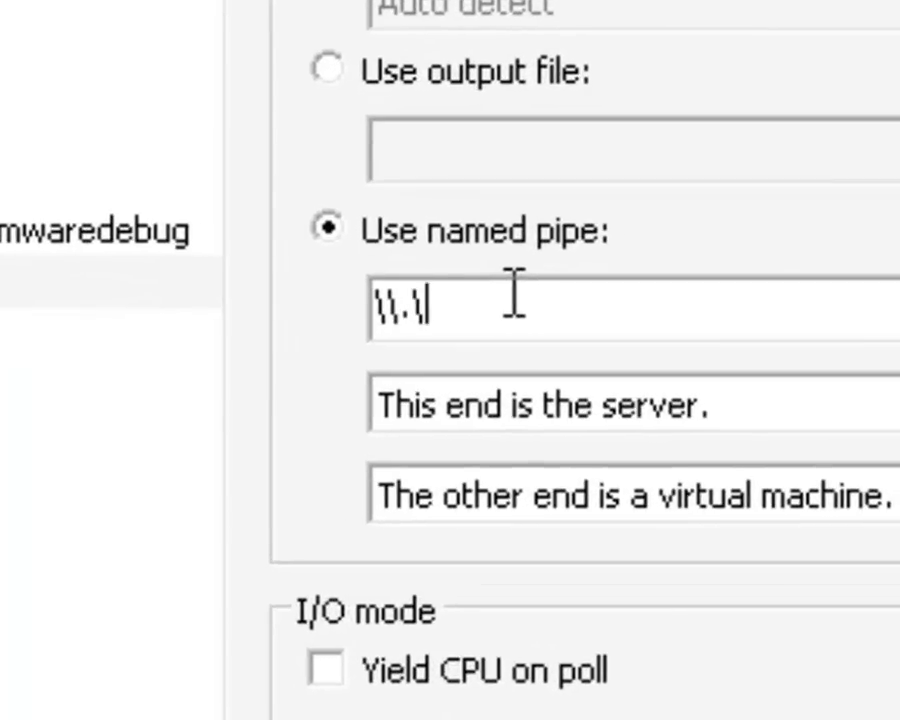
{"action": "type", "text": "pipe"}
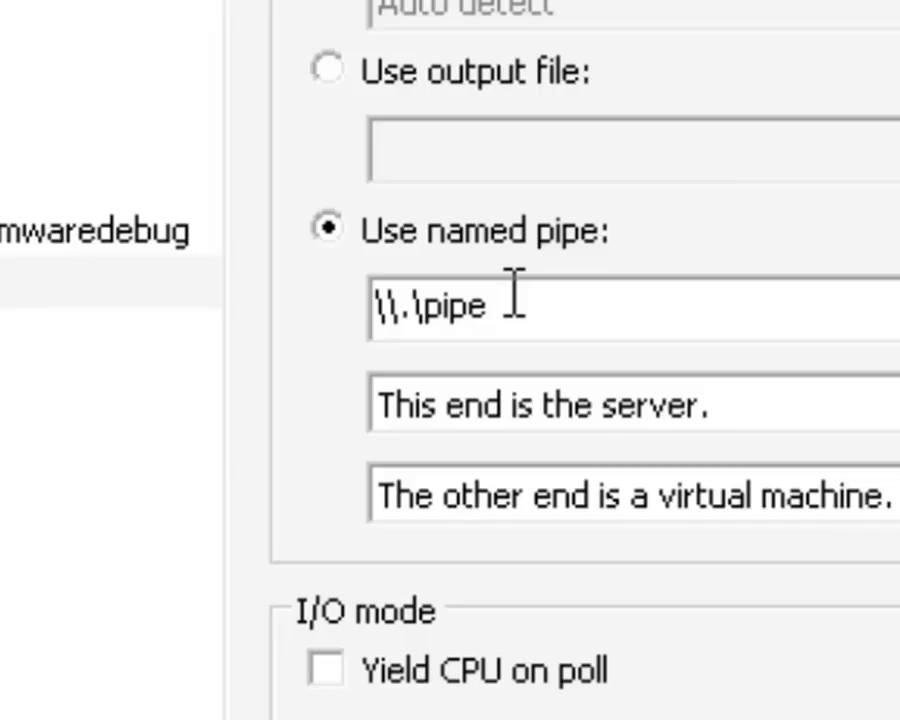
{"action": "type", "text": "\\"}
{"action": "type", "text": "d"}
{"action": "type", "text": "7k-"}
{"action": "type", "text": "1"}
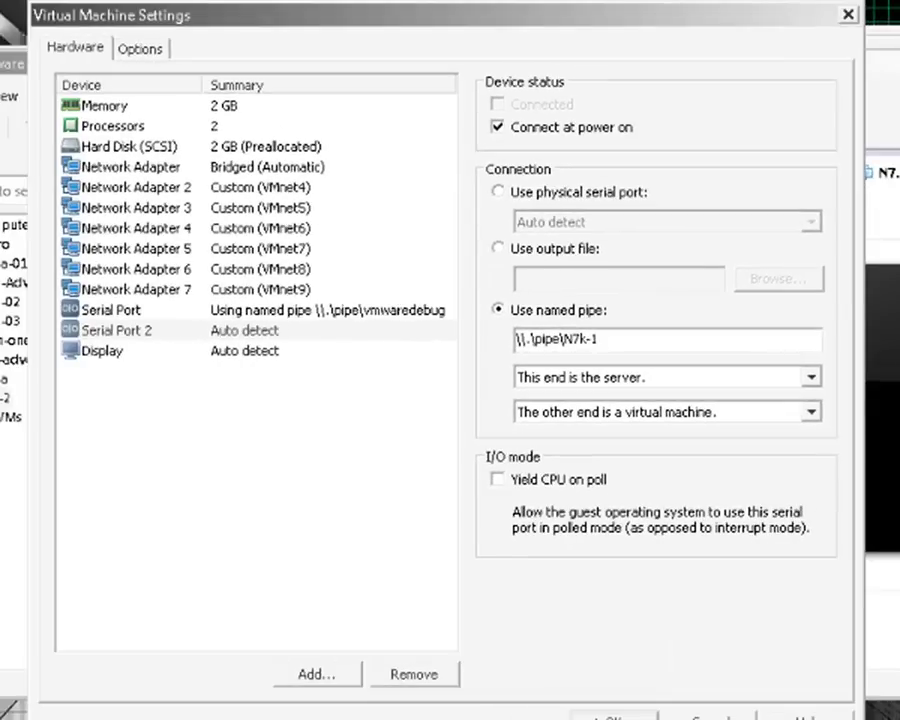
- Save the settings, then reopen them to check Processors and Memory before closing with OK
{"action": "left_click", "coordinate": [610, 716]}
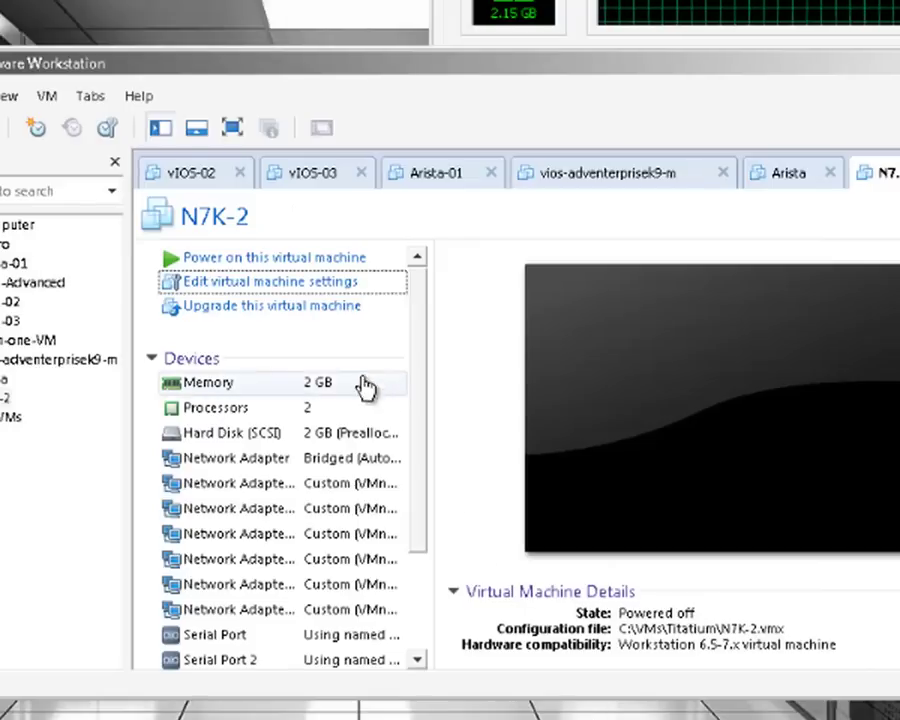
{"action": "left_click", "coordinate": [275, 294]}
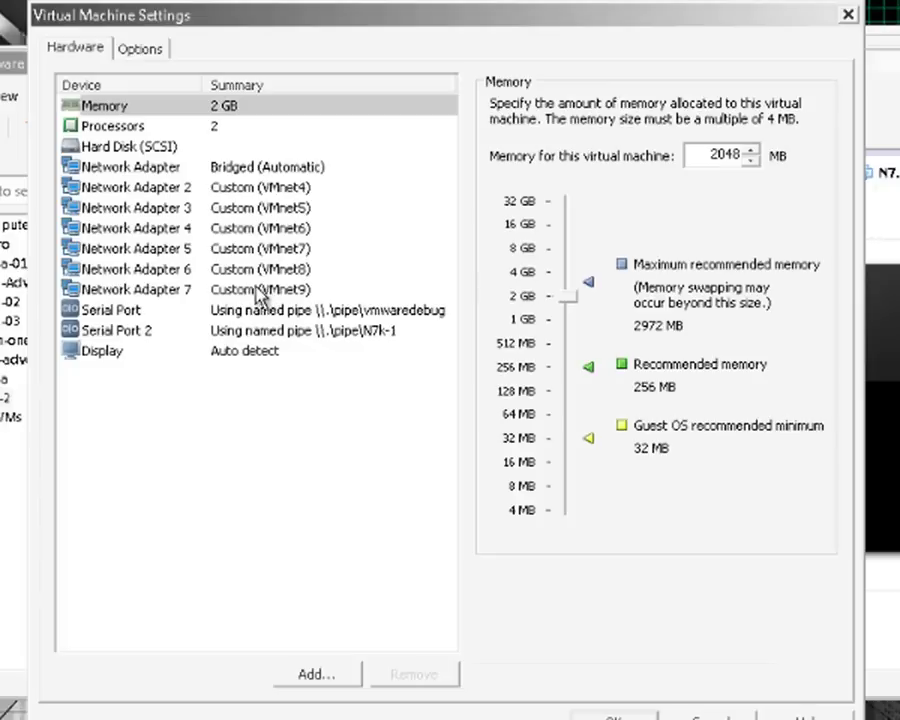
{"action": "left_click", "coordinate": [108, 127]}
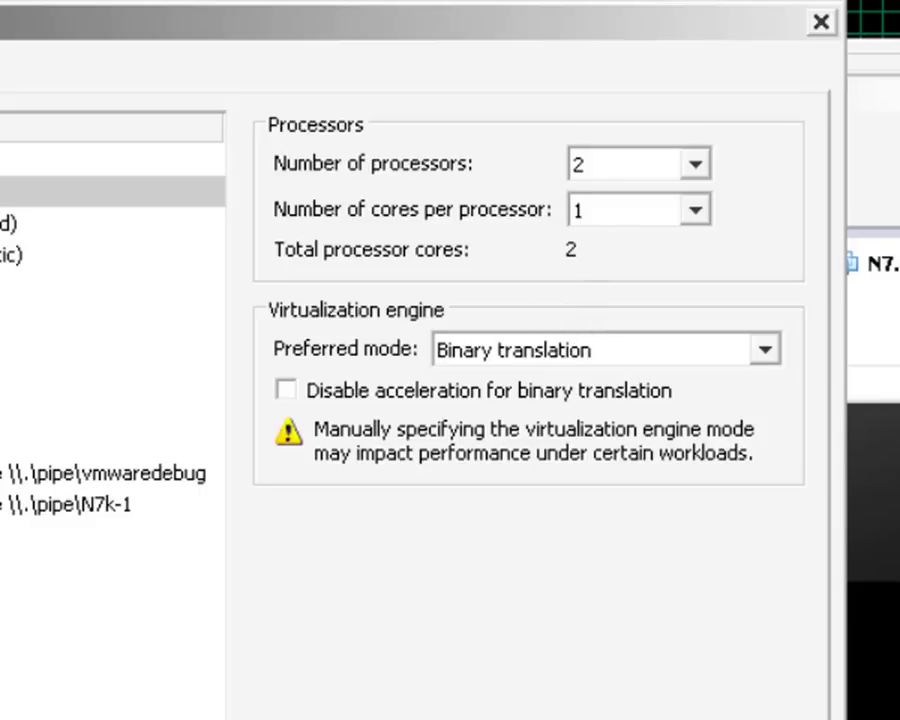
{"action": "key", "text": "Up"}
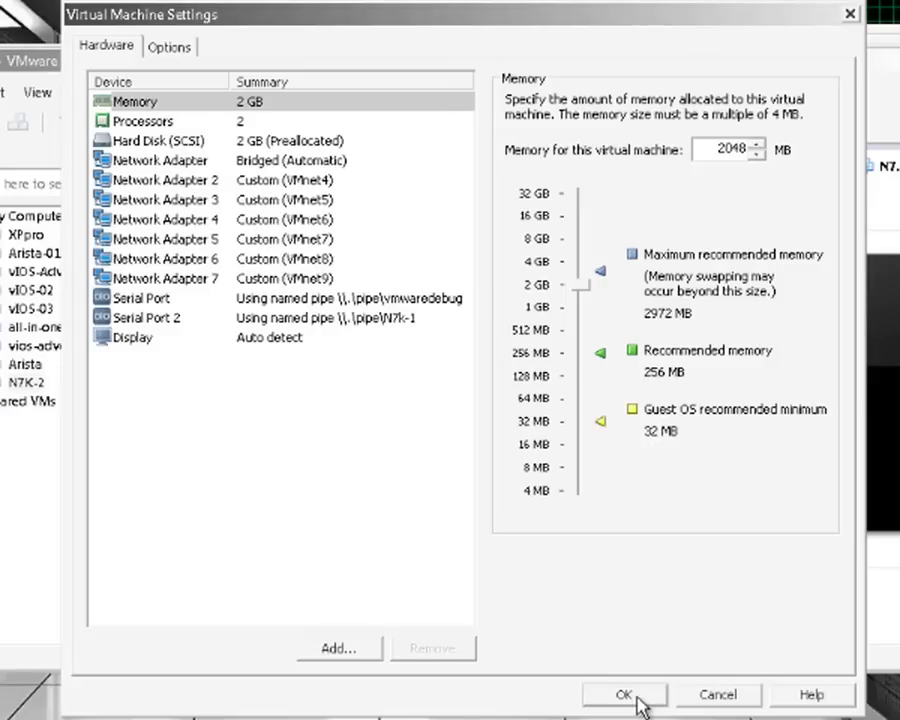
{"action": "left_click", "coordinate": [637, 700]}
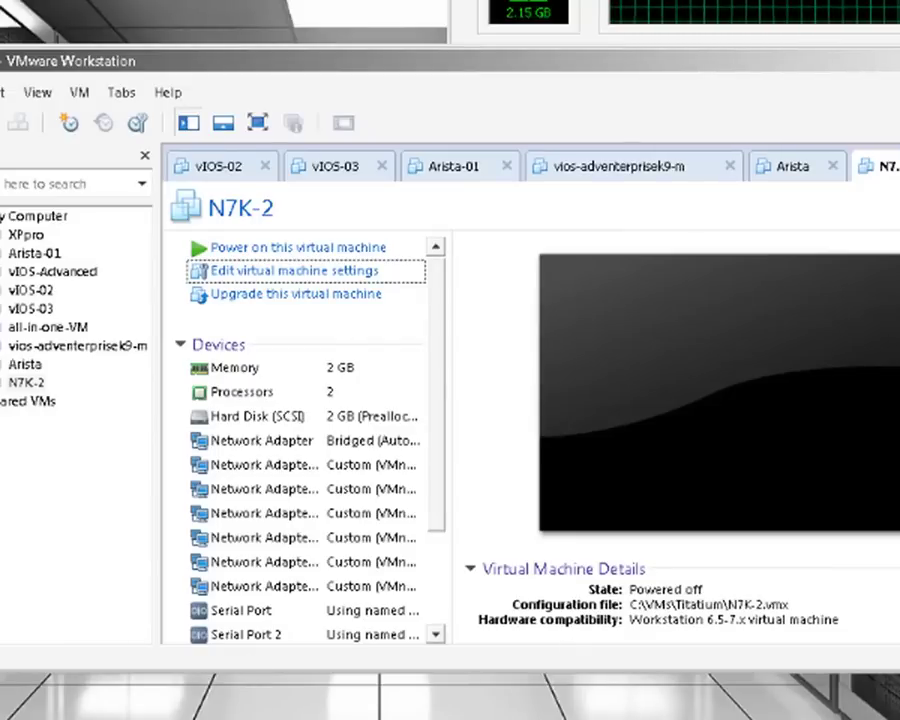
- Power on N7K-2 and answer "I copied it" so it boots
{"action": "left_click", "coordinate": [257, 259]}
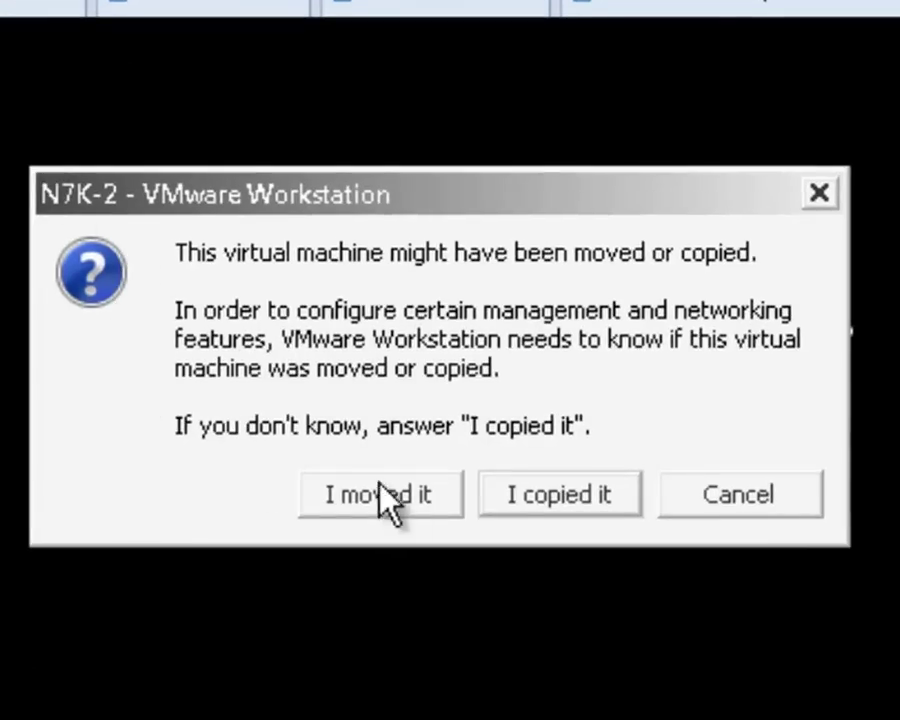
{"action": "left_click", "coordinate": [568, 496]}
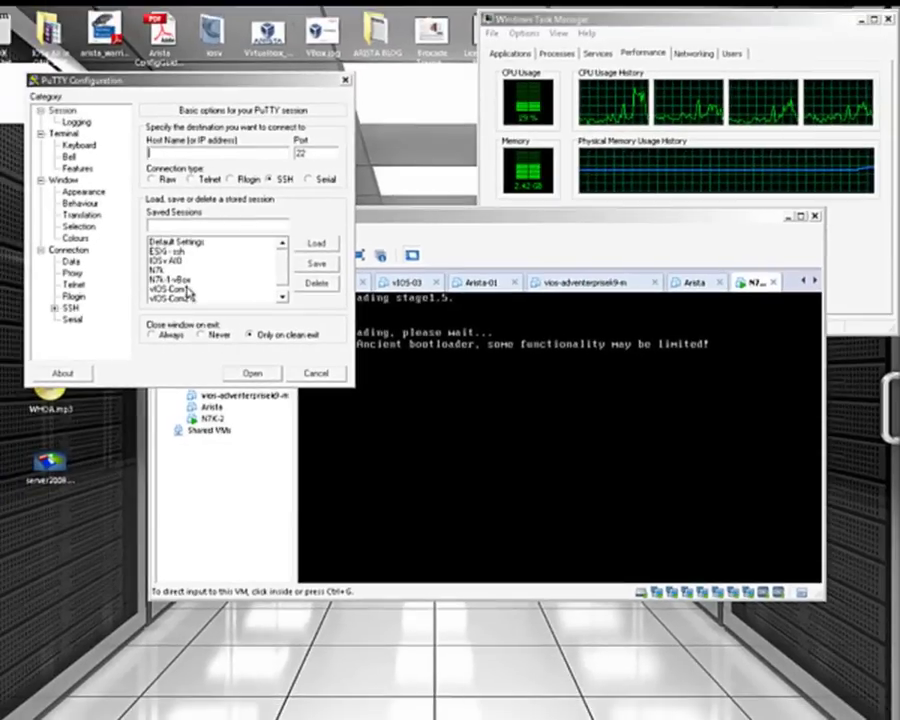
- Load the N7k-1-vBox session and open a serial connection on \\.\pipe\N7k-1 at 9600
{"action": "left_click", "coordinate": [178, 271]}
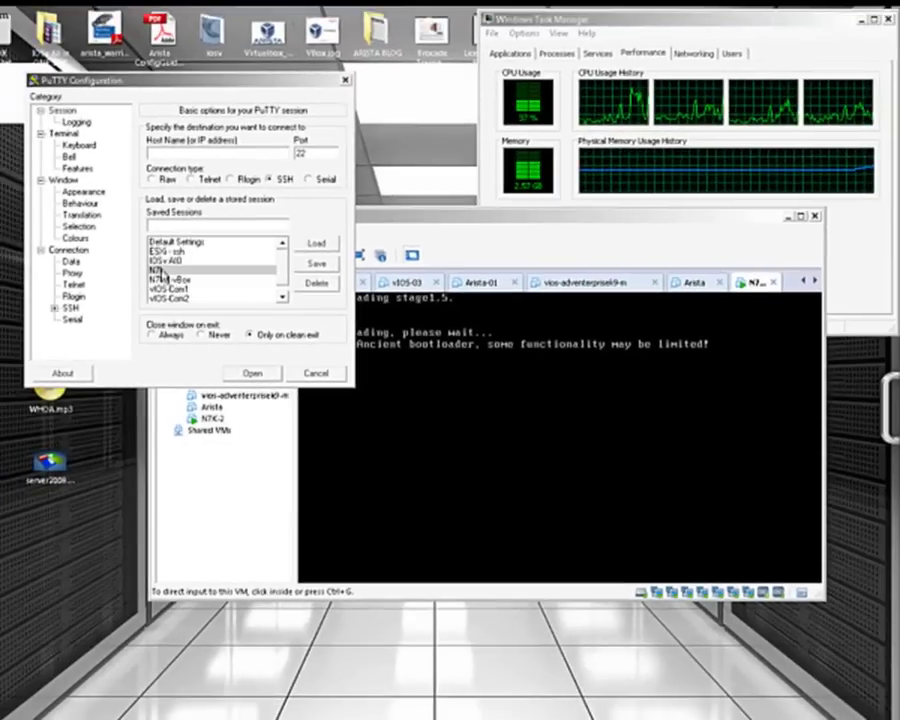
{"action": "left_click", "coordinate": [183, 279]}
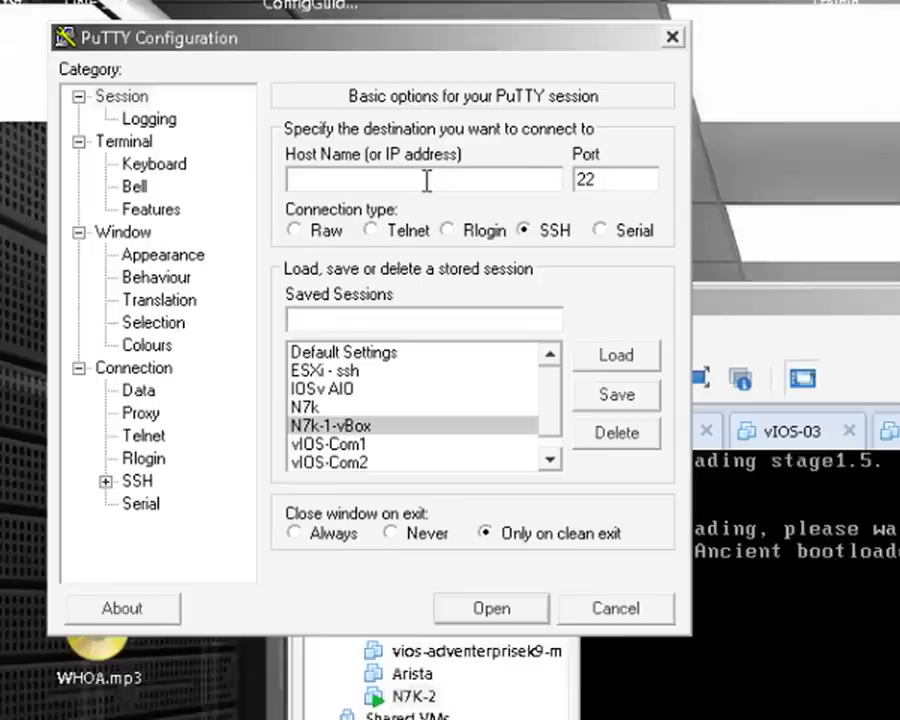
{"action": "left_click", "coordinate": [278, 160]}
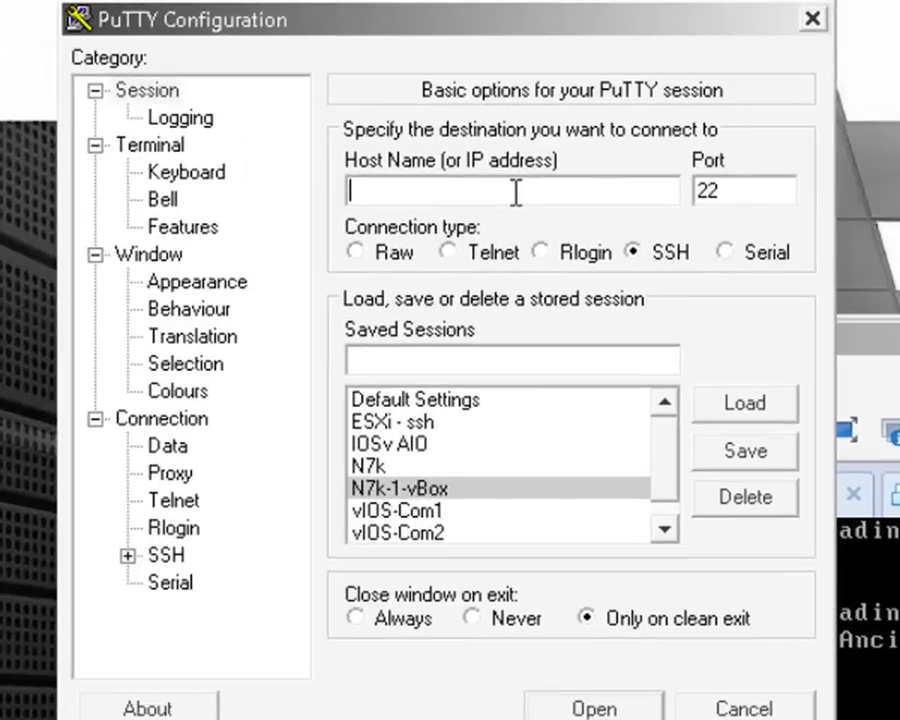
{"action": "key", "text": "ctrl+v"}
{"action": "left_click", "coordinate": [391, 194]}
{"action": "left_click_drag", "start_coordinate": [528, 187], "coordinate": [178, 182]}
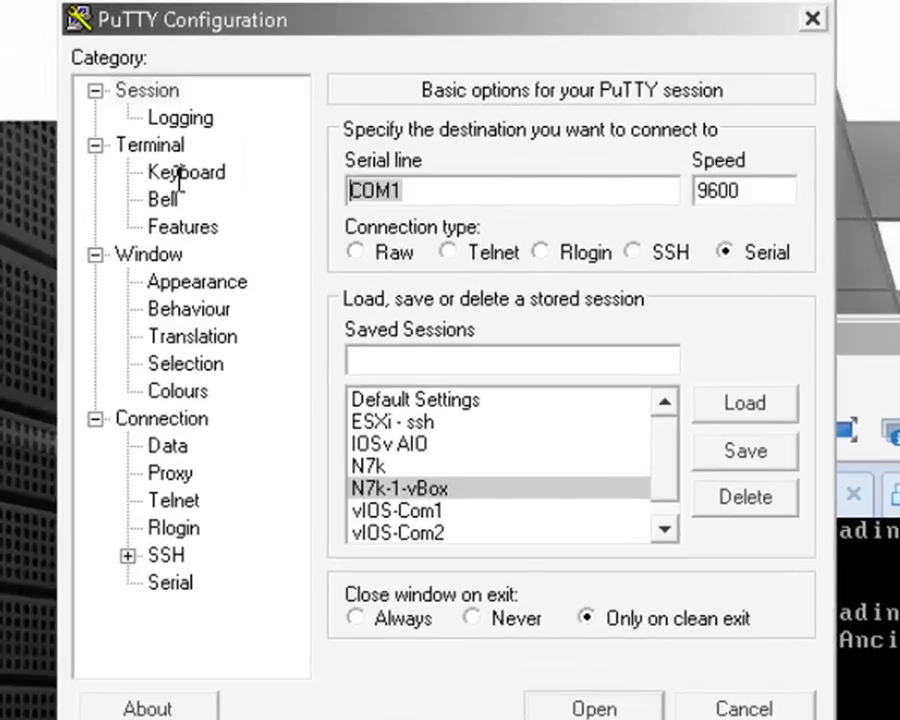
{"action": "type", "text": "\\\\.\\"}
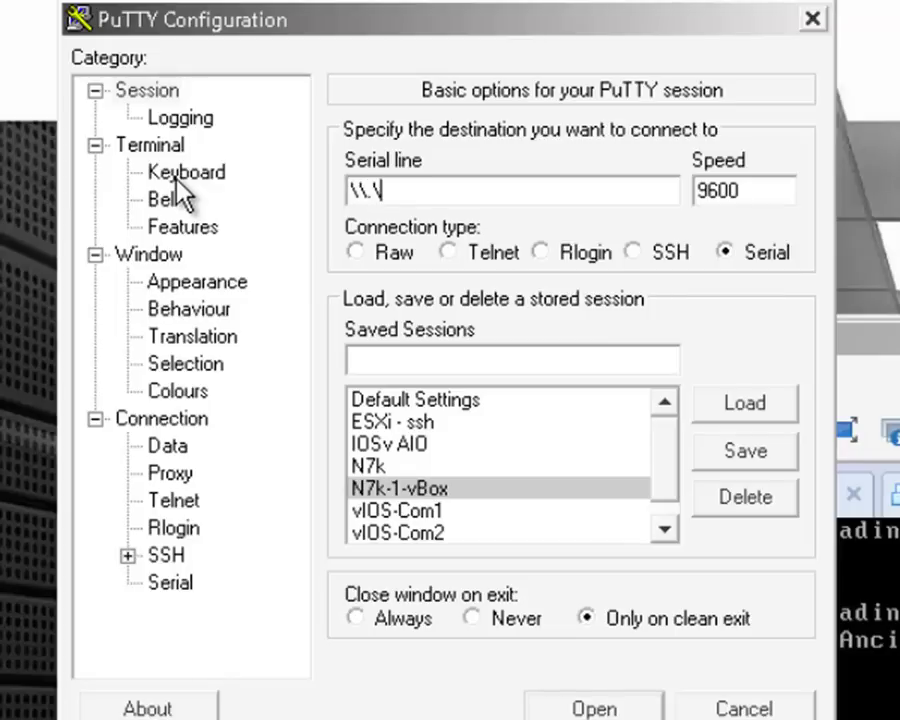
{"action": "type", "text": "pipe\\"}
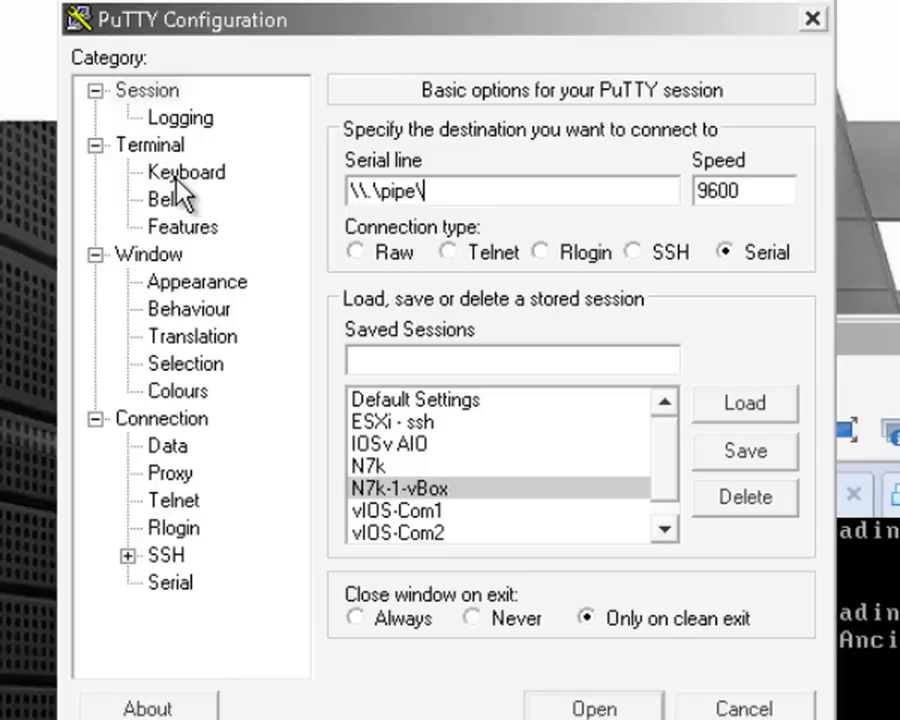
{"action": "type", "text": "N7k-1"}
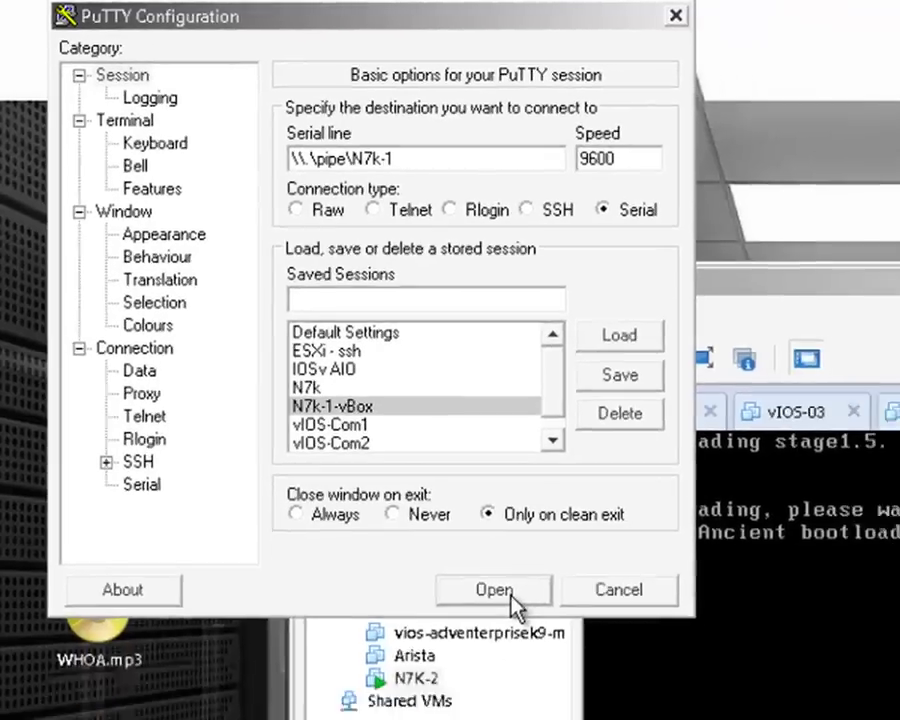
{"action": "left_click", "coordinate": [600, 710]}
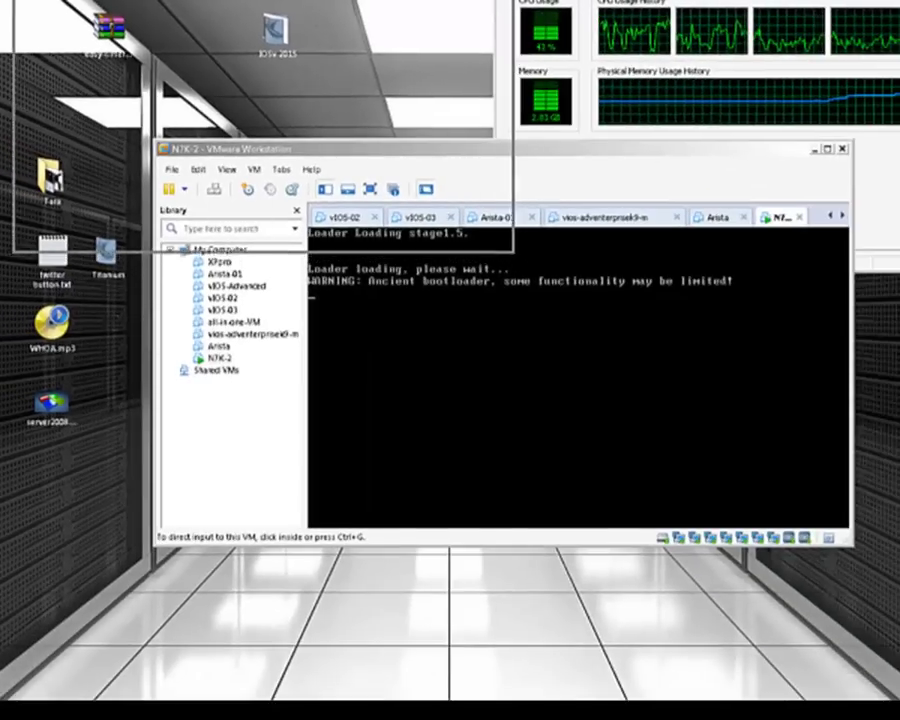
- Move the N7K-2 machine window lower and bring the PuTTY serial console forward
{"action": "left_click", "coordinate": [640, 153]}
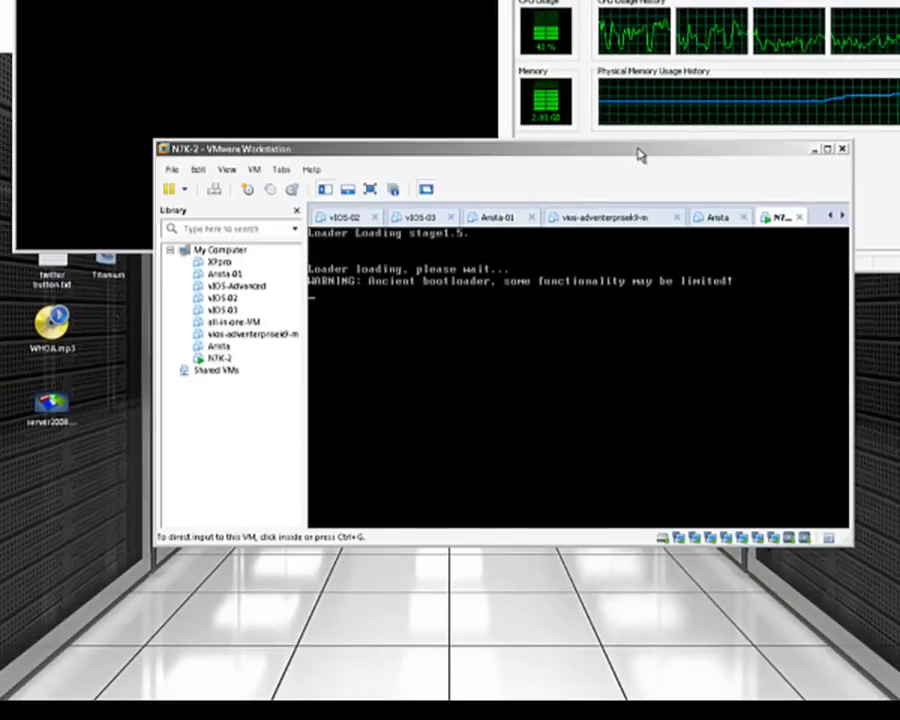
{"action": "left_click_drag", "start_coordinate": [640, 153], "coordinate": [618, 257]}
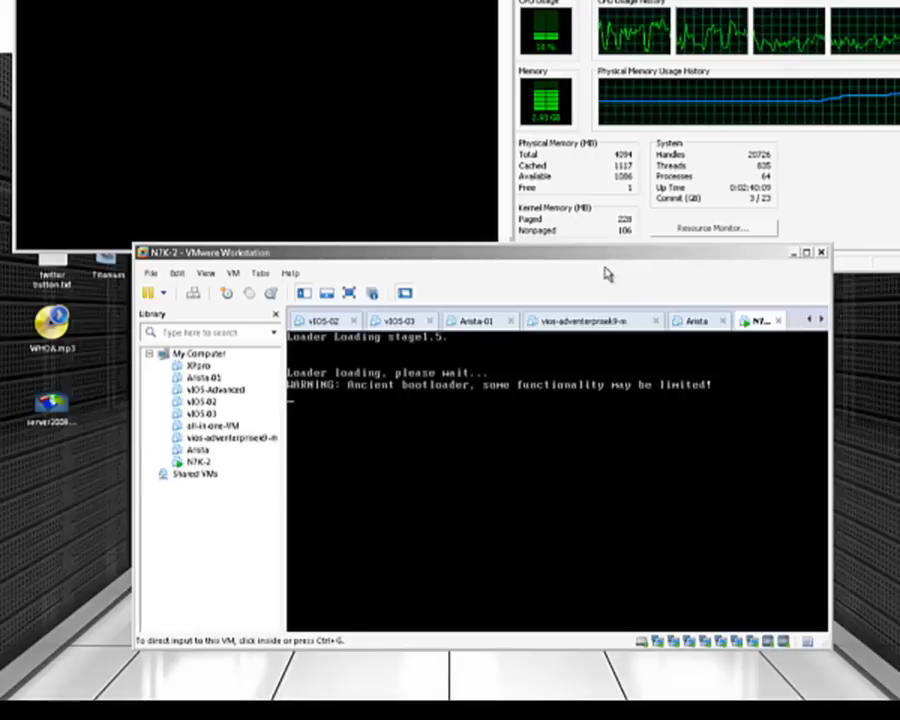
{"action": "left_click", "coordinate": [423, 106]}
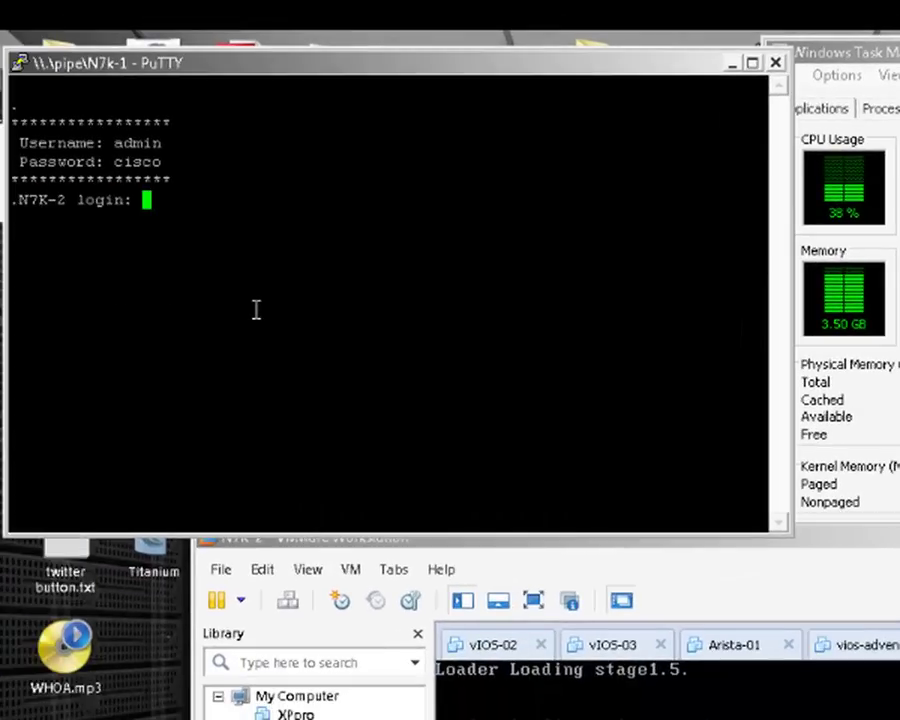
- Log in to the N7K-2 console with the switch's username and password
{"action": "key", "text": "Return"}
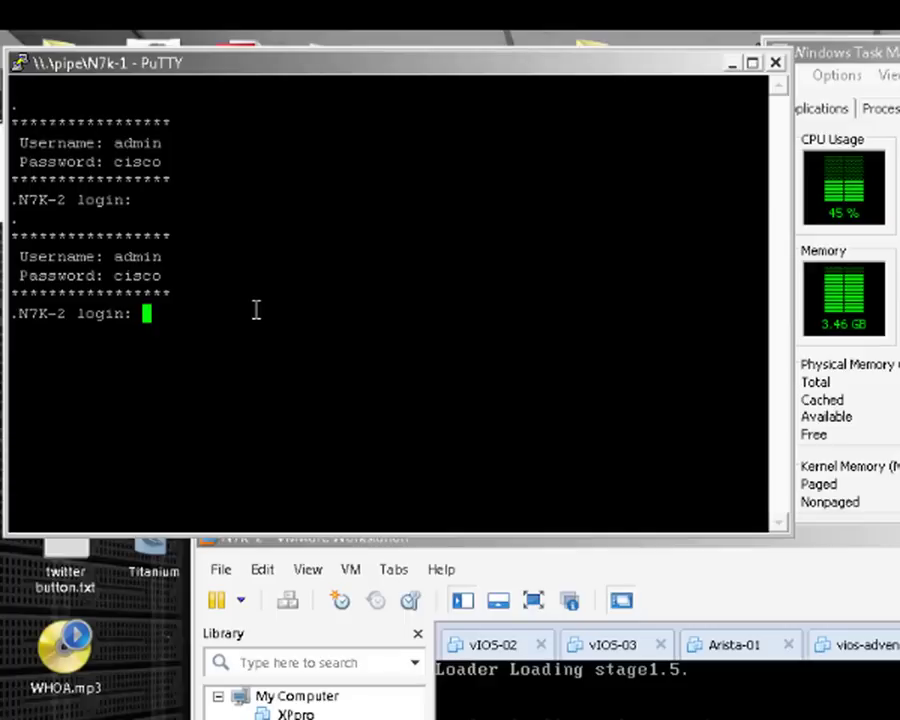
{"action": "type", "text": "admin"}
{"action": "key", "text": "Return"}
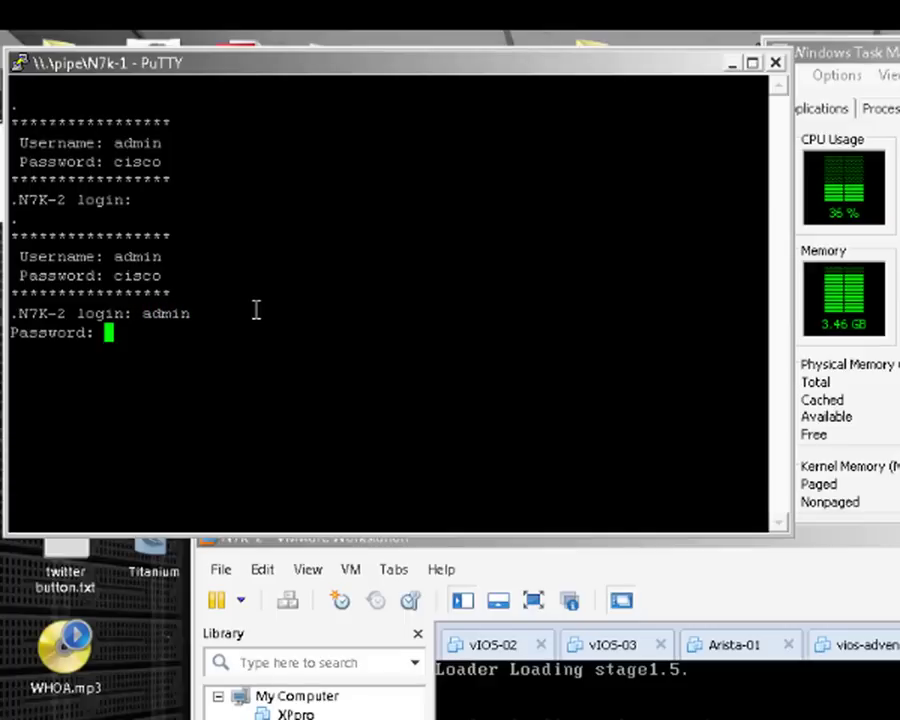
{"action": "type", "text": "cisco"}
{"action": "key", "text": "Return"}
- Run show run and page through the N7K-2 running configuration
{"action": "key", "text": "Return"}
{"action": "key", "text": "Return"}
{"action": "key", "text": "Return"}
{"action": "key", "text": "Return"}
{"action": "key", "text": "Return"}
{"action": "key", "text": "Return"}
{"action": "key", "text": "Return"}
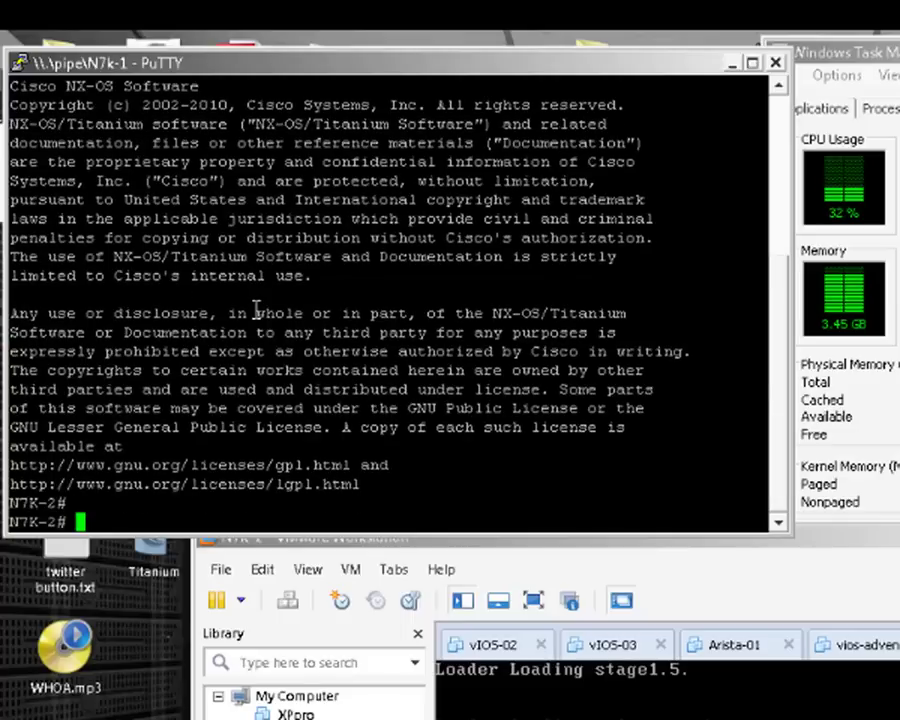
{"action": "key", "text": "Return"}
{"action": "key", "text": "Return"}
{"action": "key", "text": "Return"}
{"action": "key", "text": "Return"}
{"action": "key", "text": "Return"}
{"action": "key", "text": "Return"}
{"action": "key", "text": "Return"}
{"action": "key", "text": "Return"}
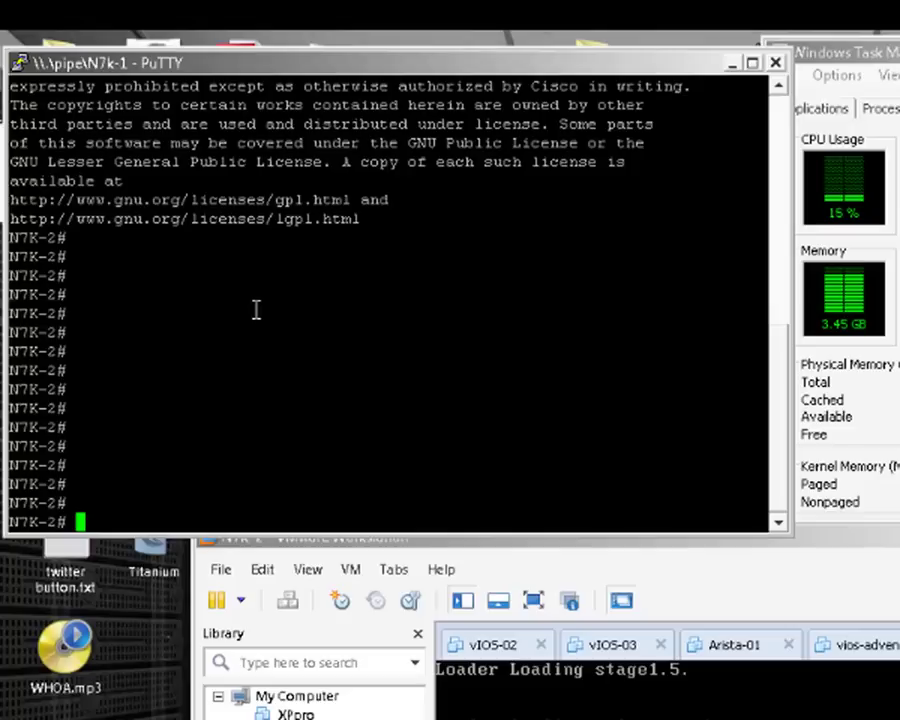
{"action": "type", "text": "show run"}
{"action": "key", "text": "Return"}
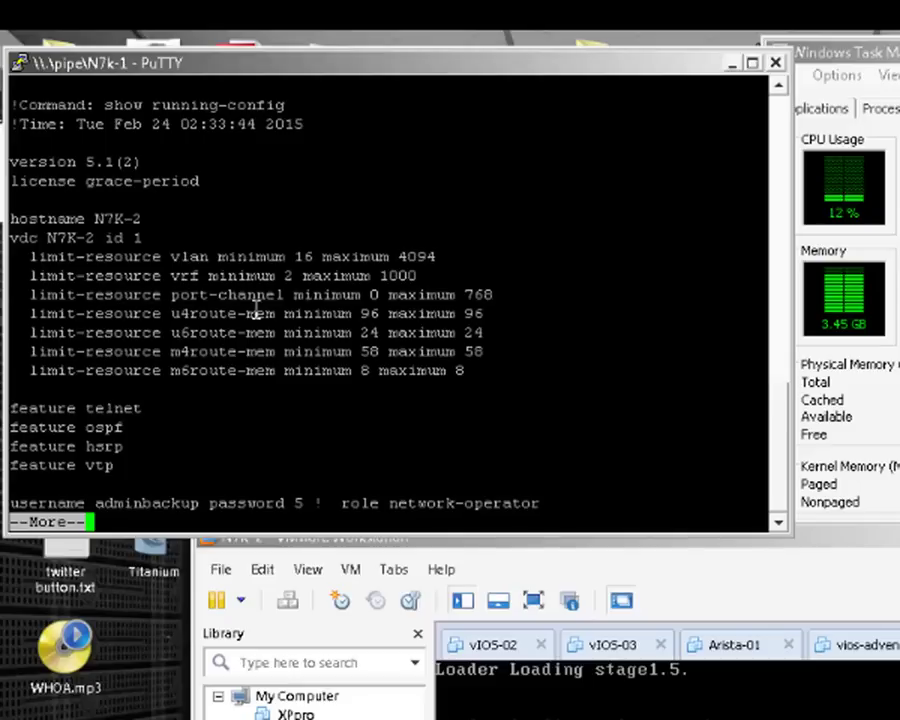
{"action": "key", "text": "Return"}
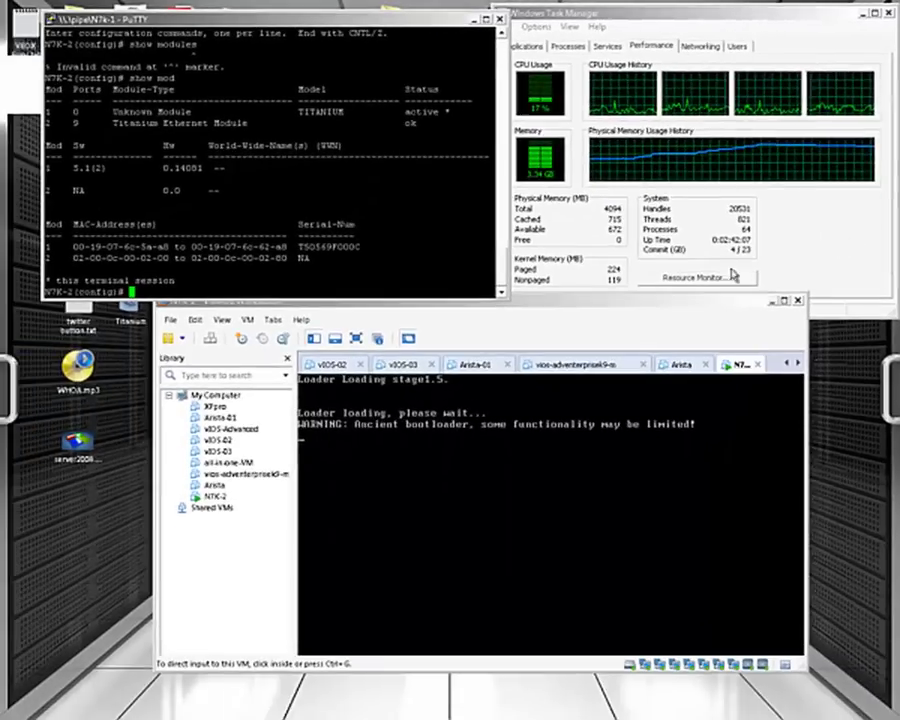
- Shut down the N7K-2 guest via Power > Shut Down Guest, then dismiss the error and close PuTTY
{"action": "left_click", "coordinate": [686, 304]}
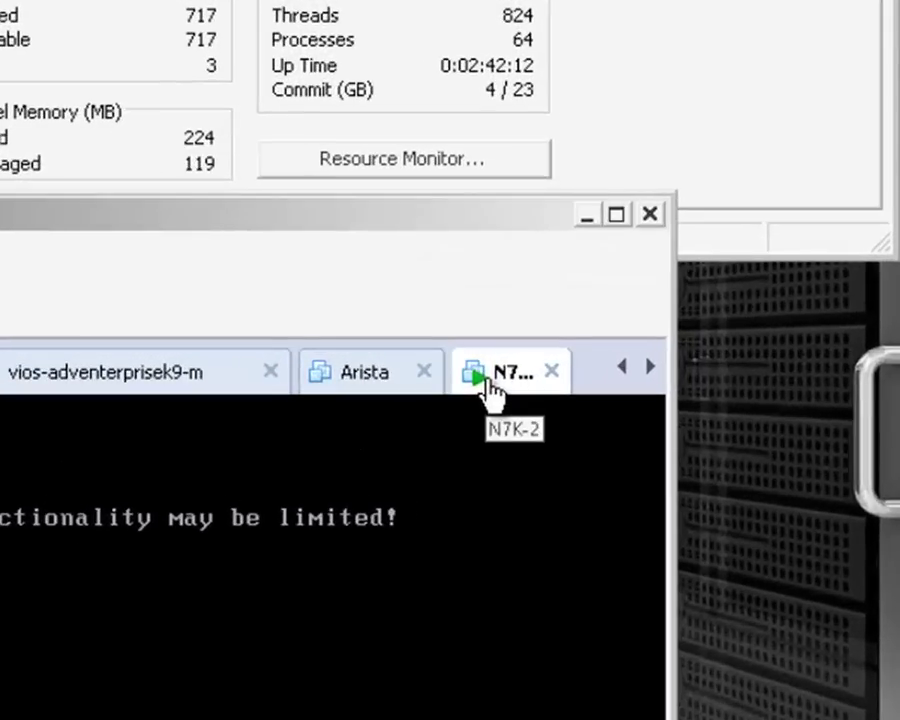
{"action": "right_click", "coordinate": [489, 388]}
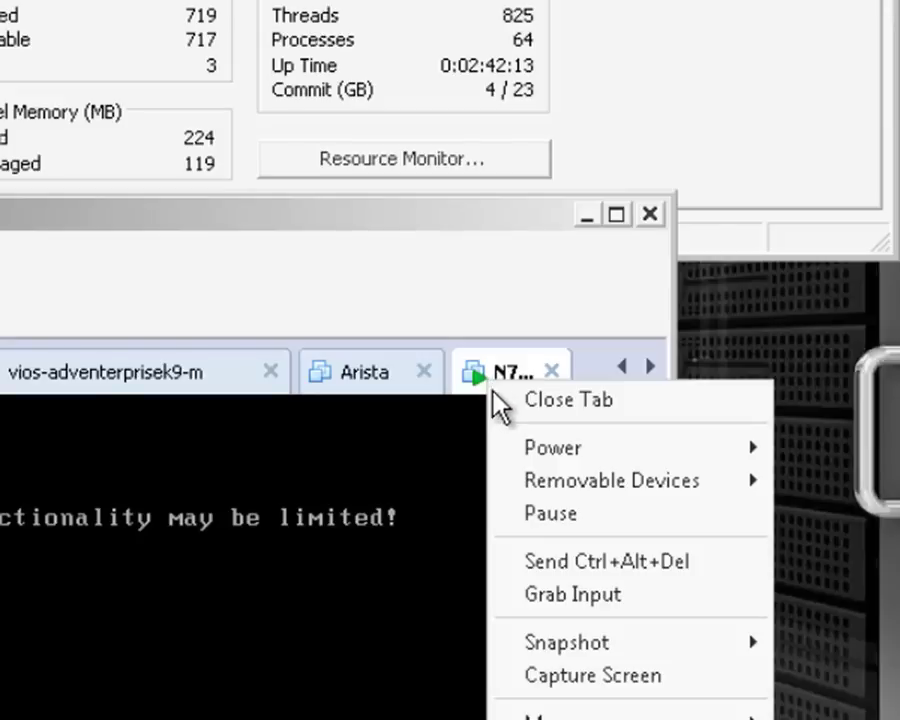
{"action": "mouse_move", "coordinate": [556, 456]}
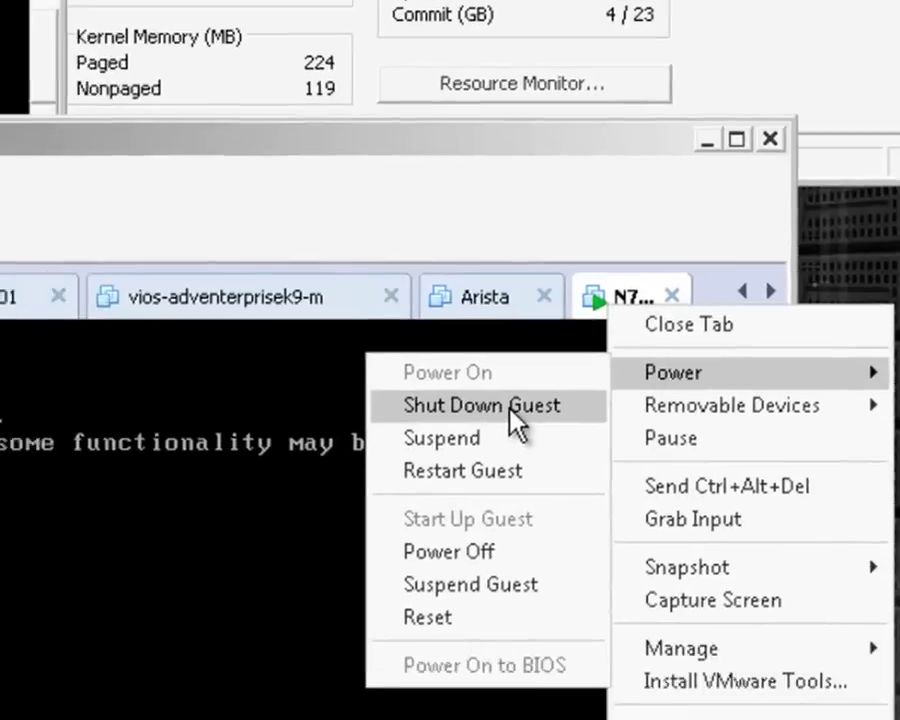
{"action": "left_click", "coordinate": [390, 482]}
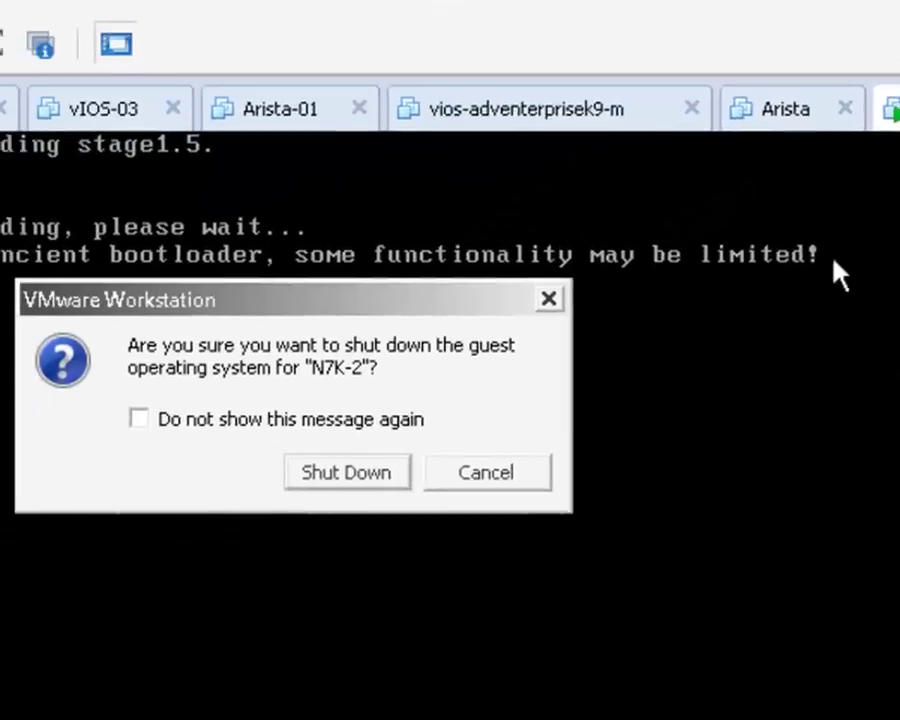
{"action": "left_click", "coordinate": [347, 480]}
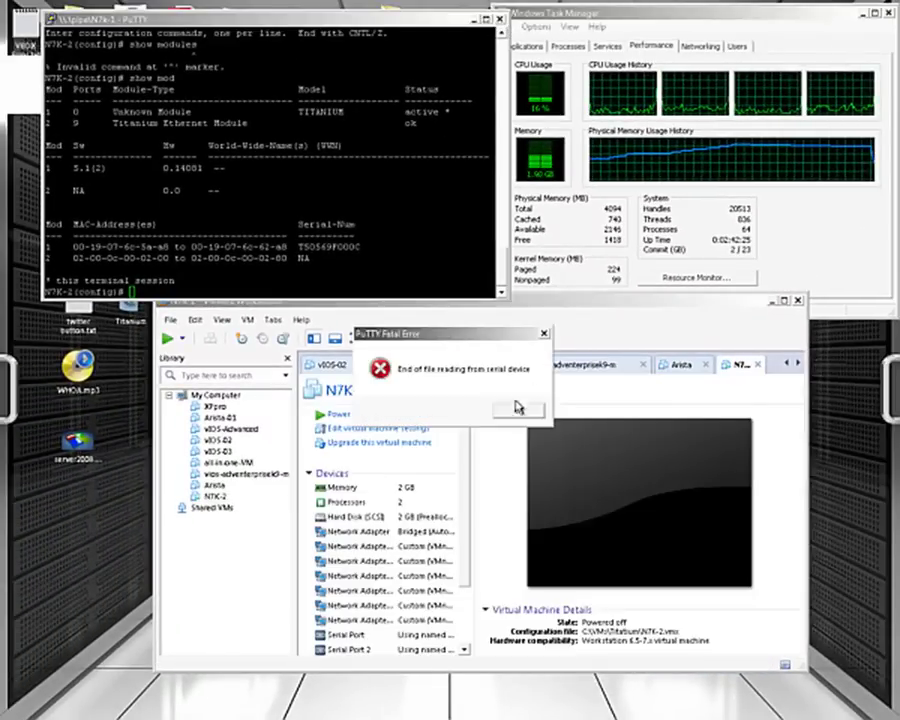
{"action": "left_click", "coordinate": [517, 406]}
{"action": "left_click", "coordinate": [497, 16]}
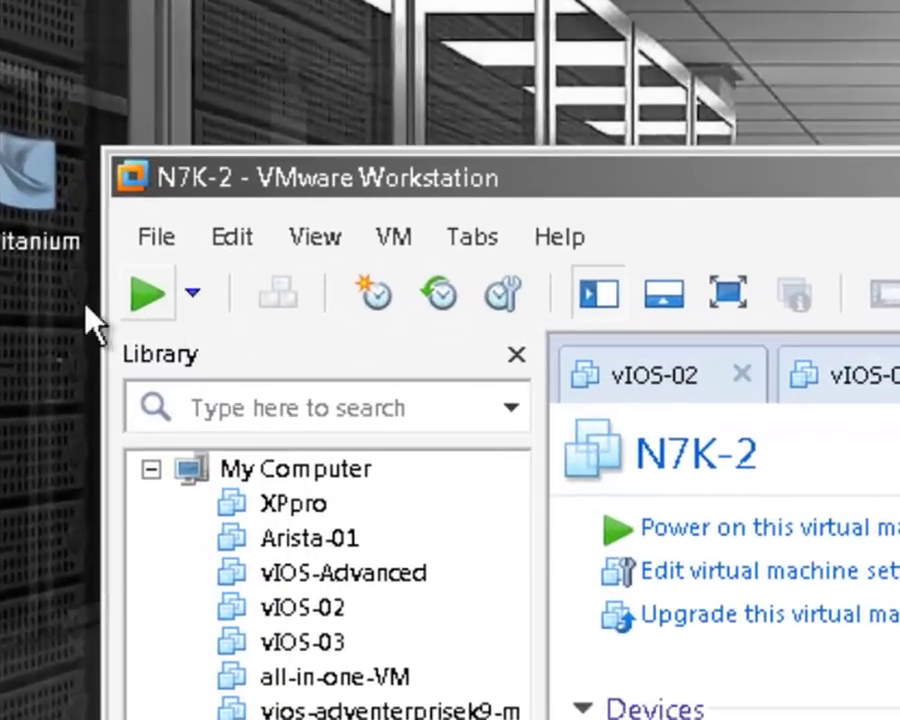
- Export N7K-2 from the File menu, saving N7K-2.ovf in C:\VMs\Titanium OVF 2
{"action": "left_click", "coordinate": [156, 236]}
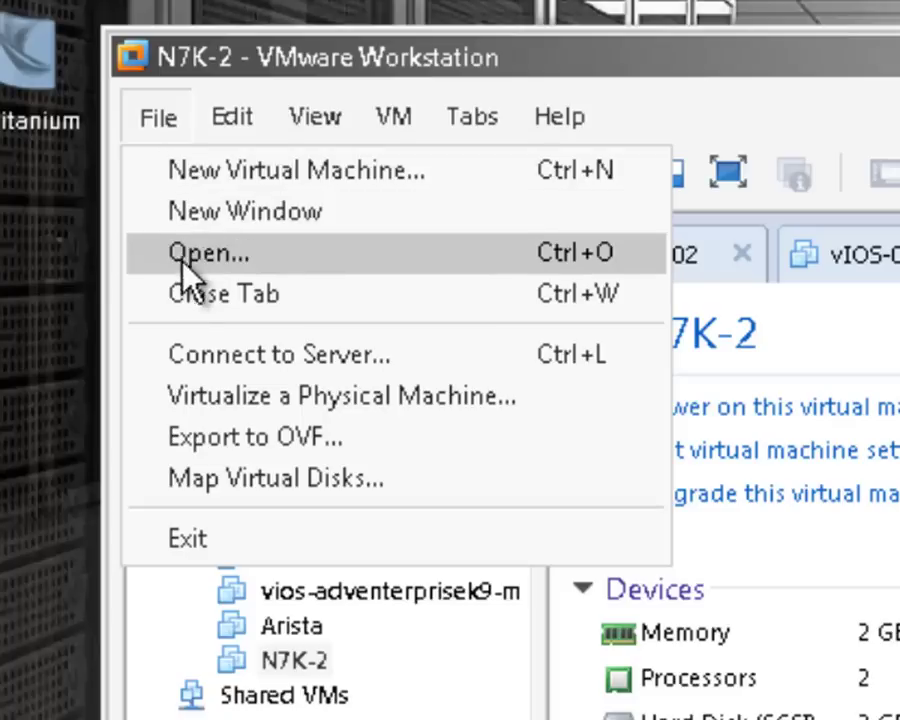
{"action": "left_click", "coordinate": [245, 445]}
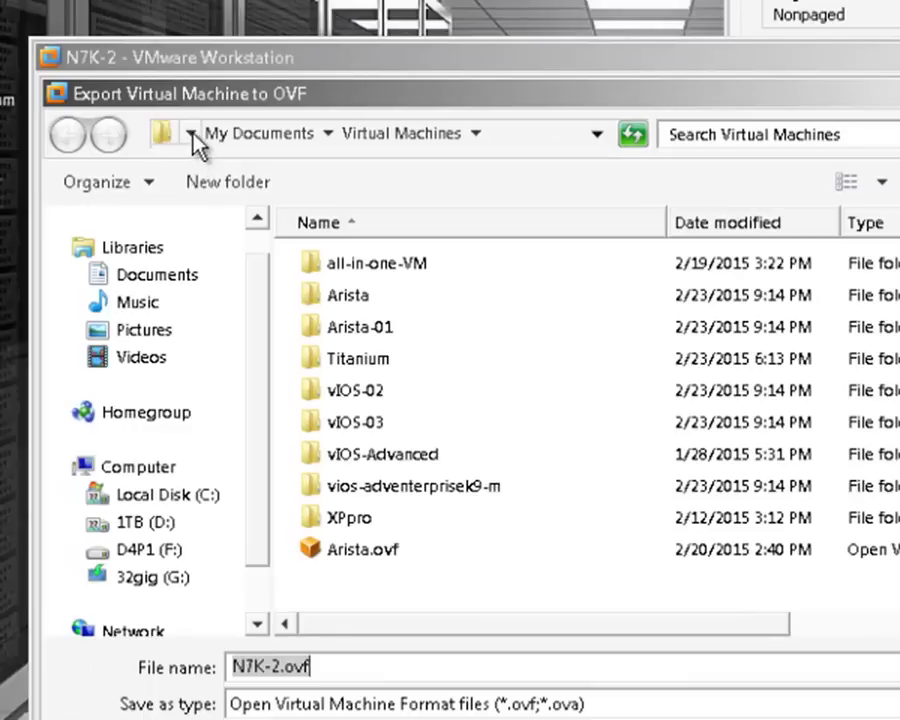
{"action": "left_click", "coordinate": [194, 136]}
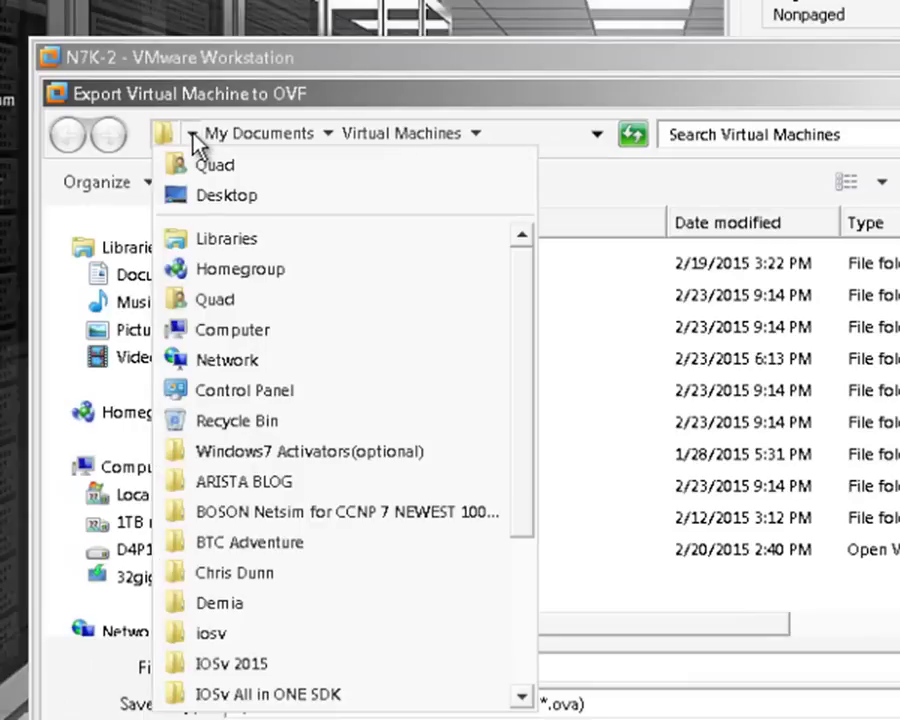
{"action": "left_click", "coordinate": [226, 331]}
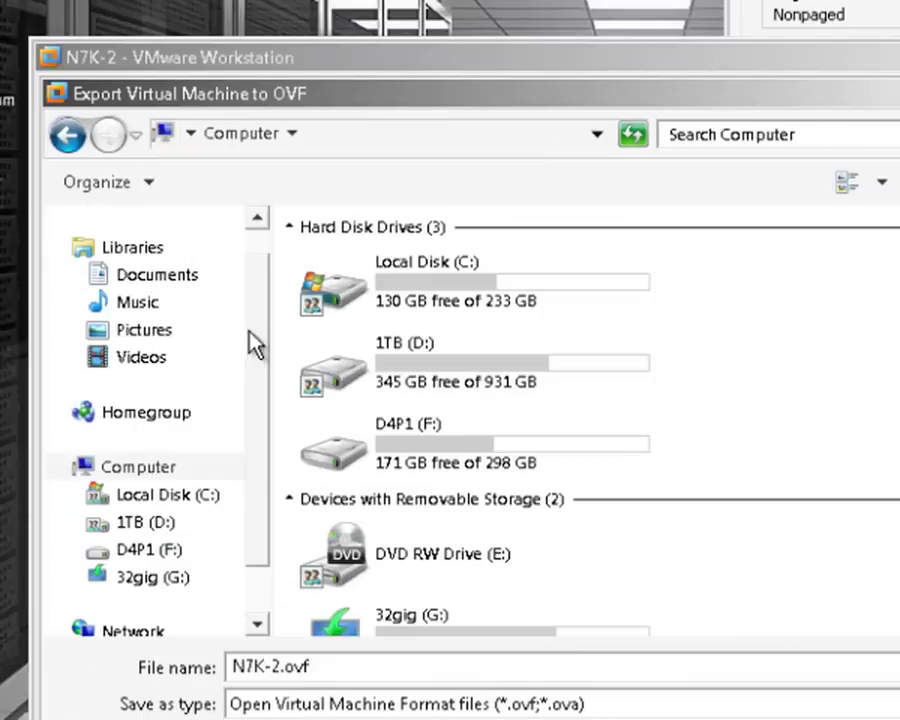
{"action": "double_click", "coordinate": [352, 298]}
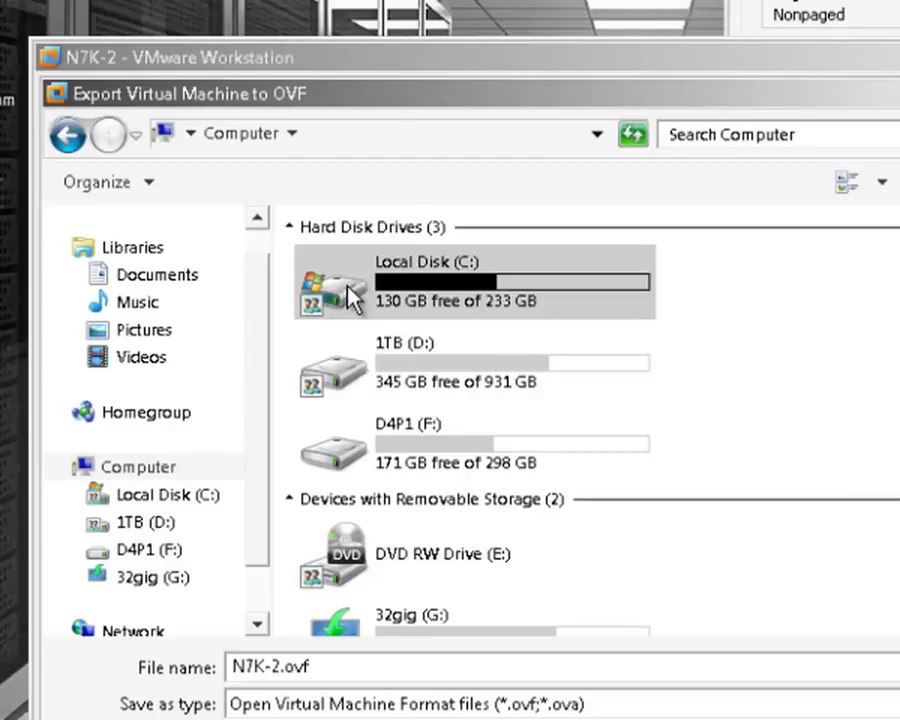
{"action": "double_click", "coordinate": [339, 455]}
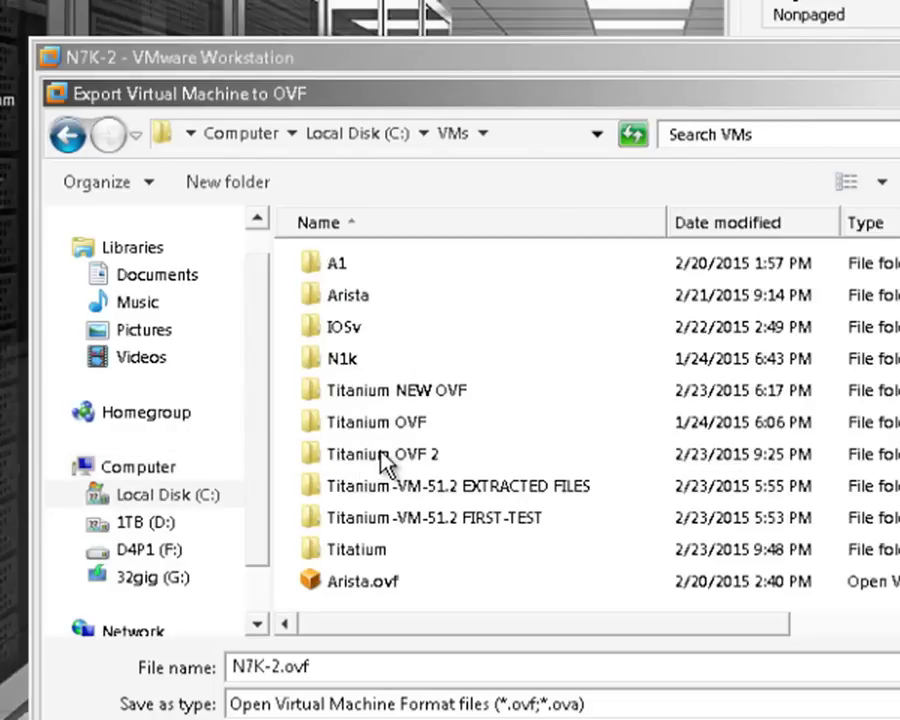
{"action": "double_click", "coordinate": [382, 456]}
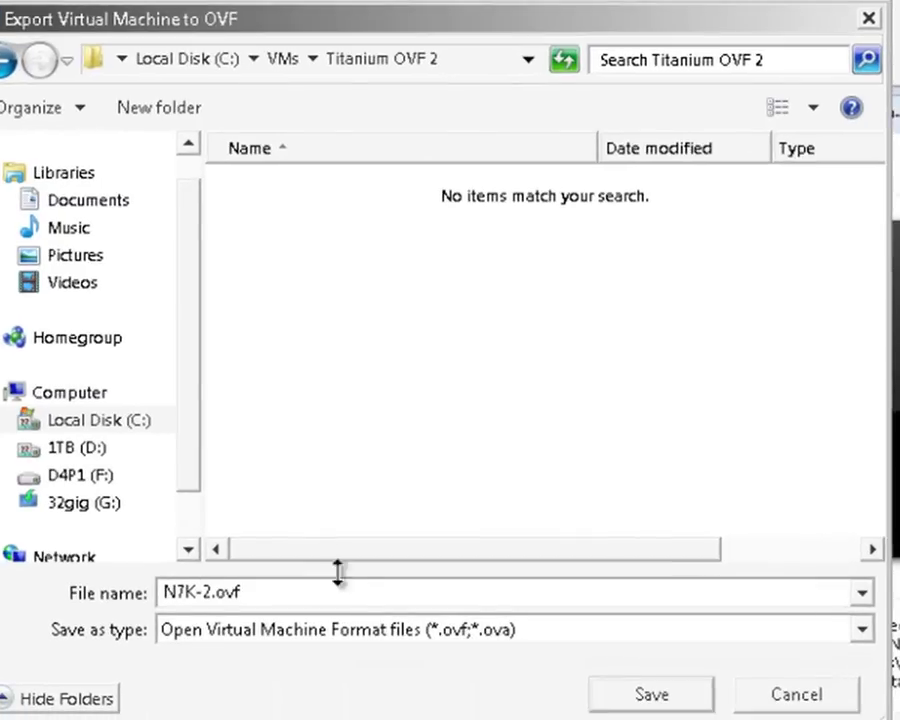
{"action": "left_click", "coordinate": [653, 700]}
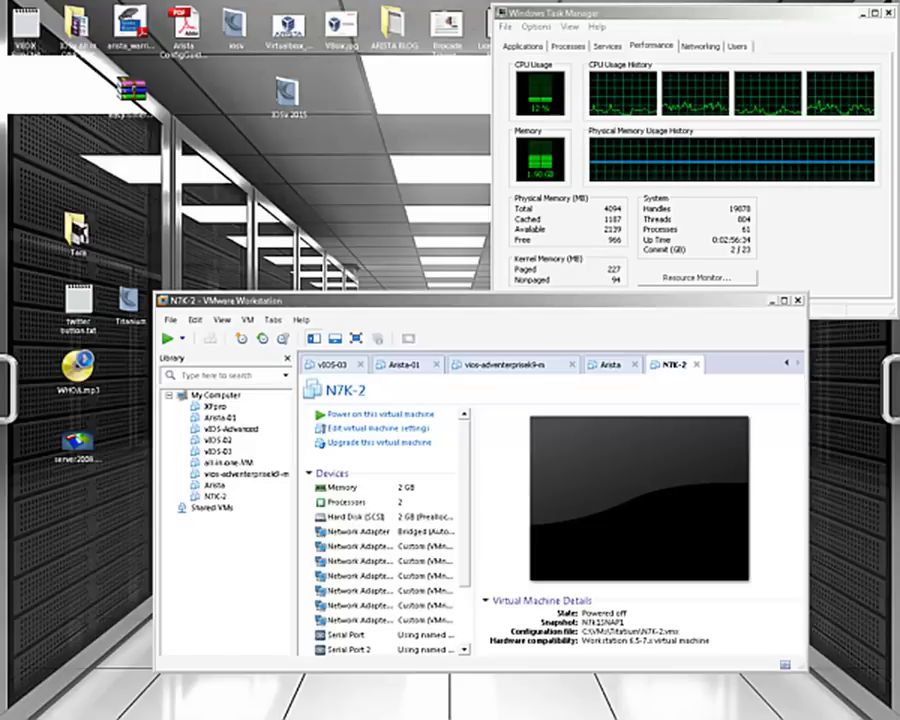
- Close VMware and choose C:\VMs\Titanium OVF 2\N7K-2.ovf as the VirtualBox appliance to import
{"action": "left_click", "coordinate": [800, 302]}
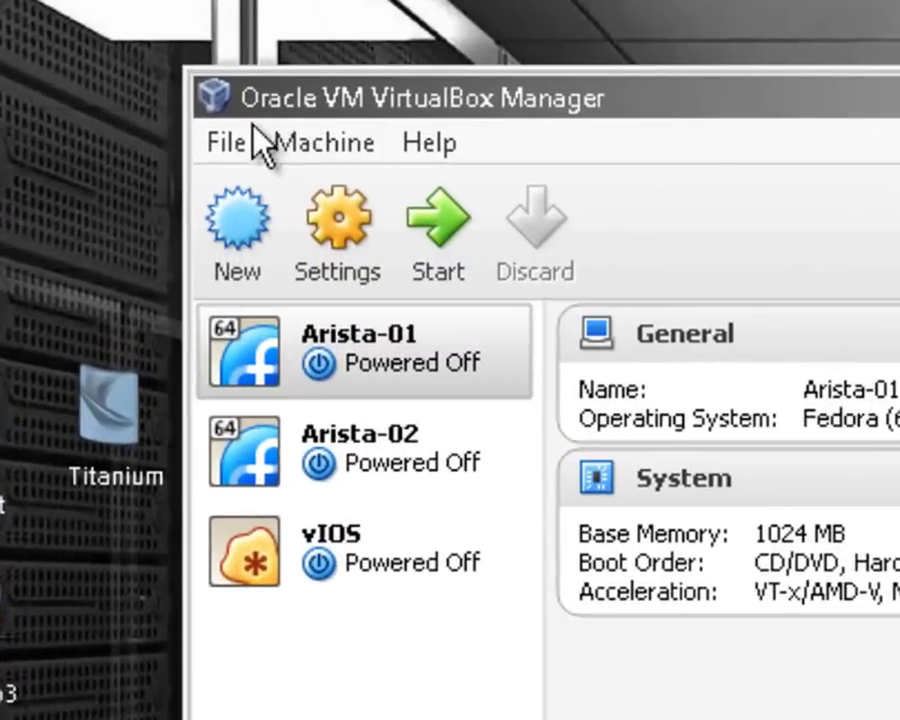
{"action": "left_click", "coordinate": [224, 144]}
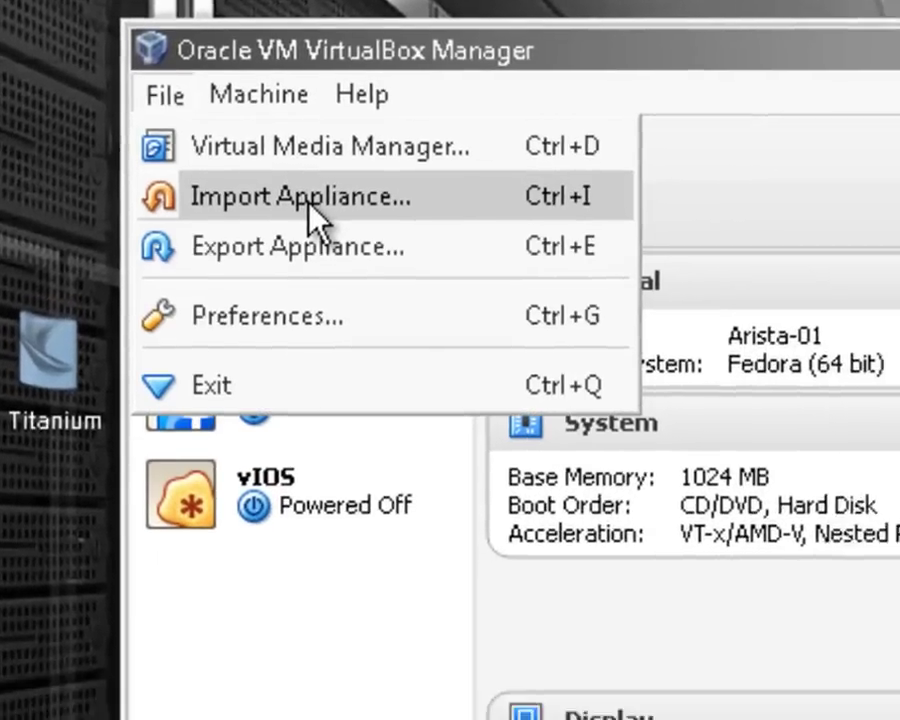
{"action": "left_click", "coordinate": [375, 250]}
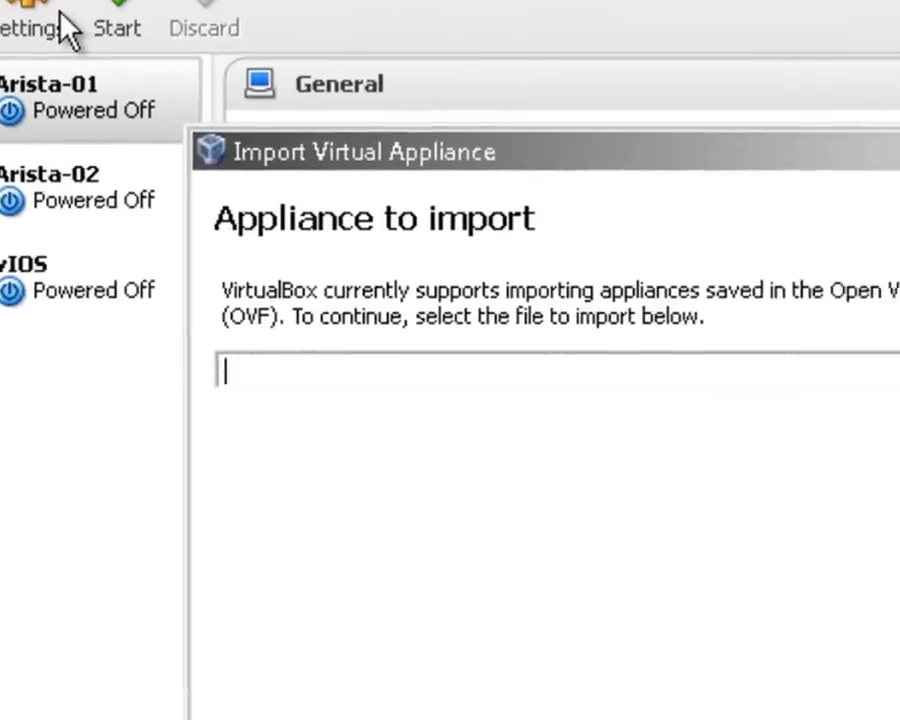
{"action": "left_click", "coordinate": [850, 209]}
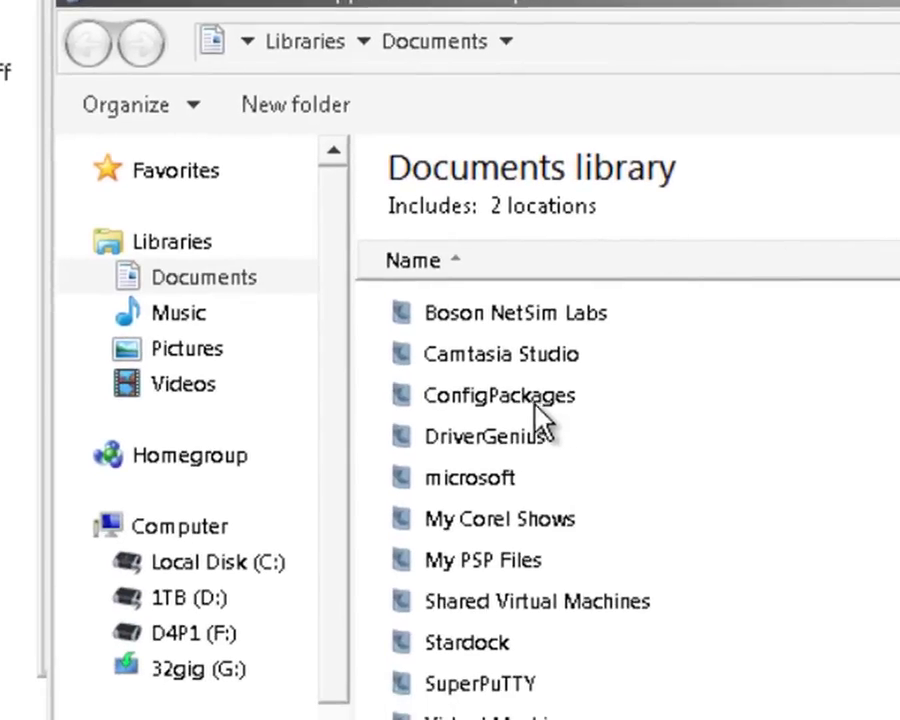
{"action": "left_click", "coordinate": [212, 565]}
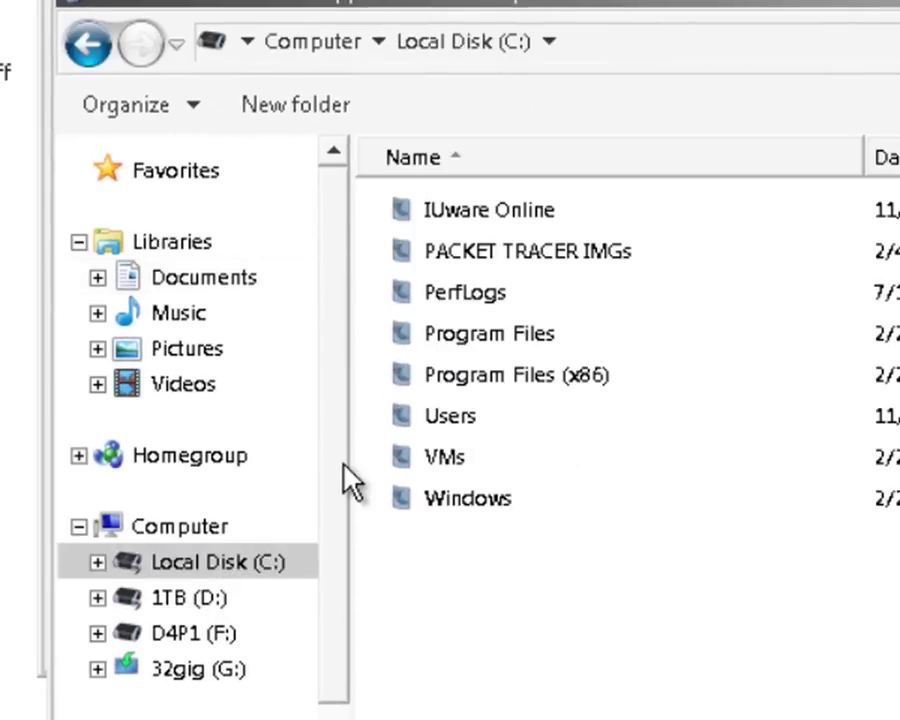
{"action": "double_click", "coordinate": [443, 458]}
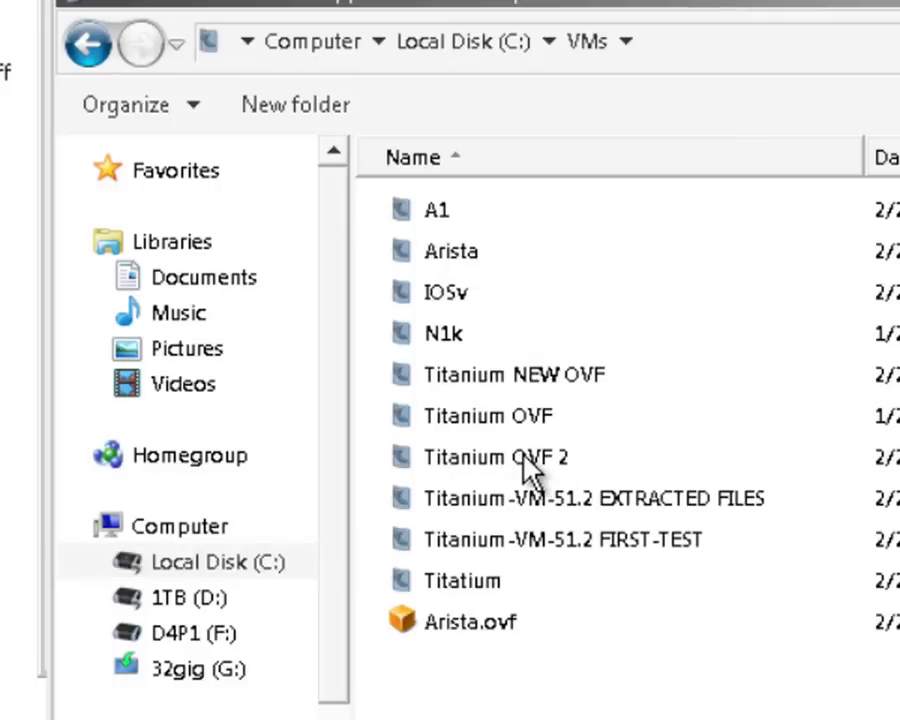
{"action": "double_click", "coordinate": [522, 465]}
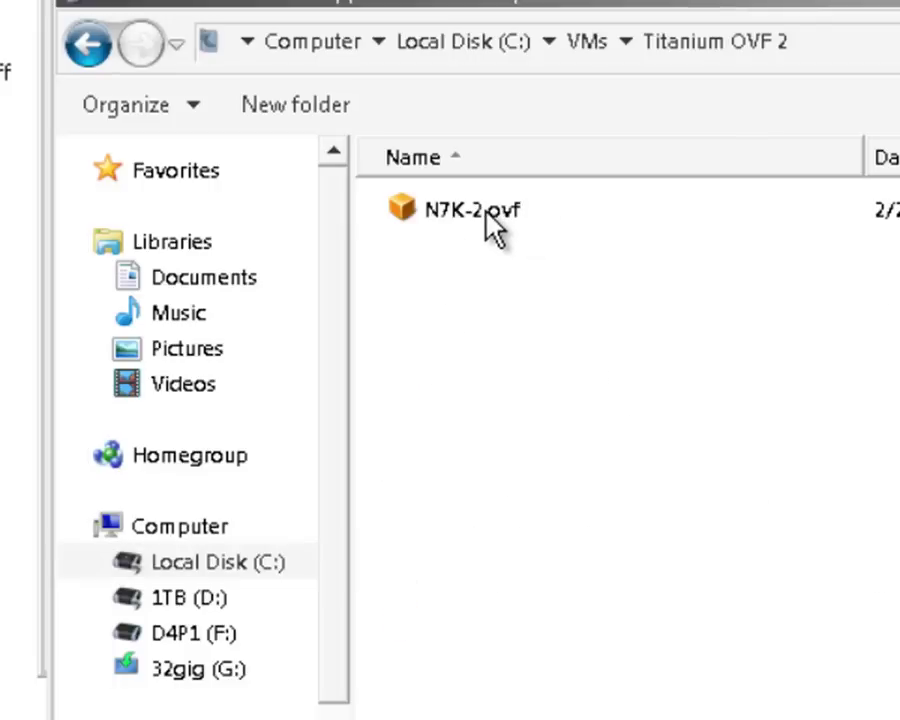
{"action": "left_click", "coordinate": [485, 212]}
{"action": "double_click", "coordinate": [490, 225]}
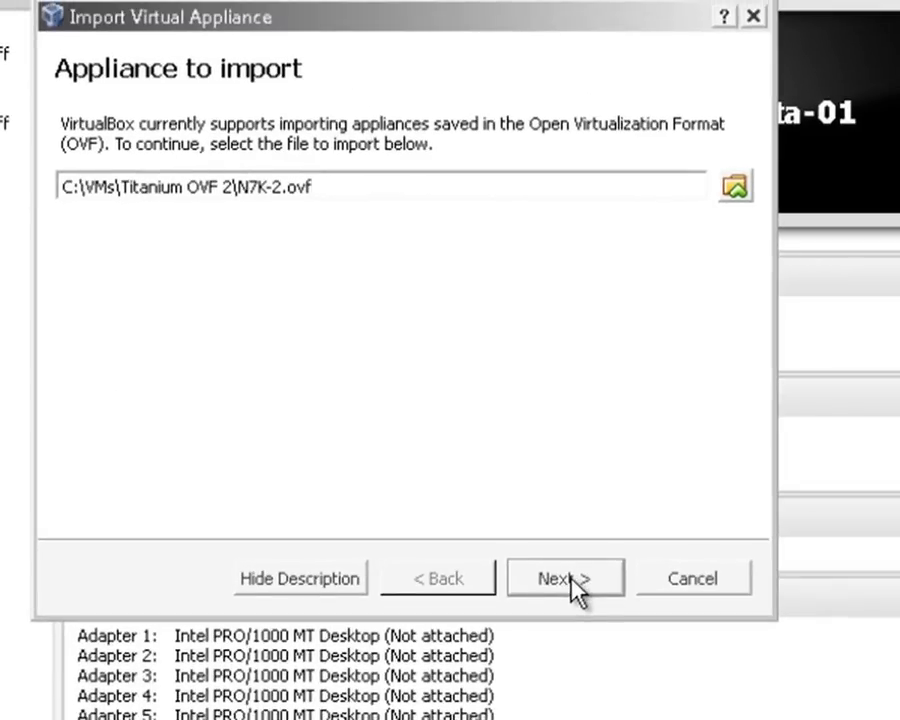
- Import the appliance with reinitialized MAC addresses for all network cards
{"action": "left_click", "coordinate": [570, 575]}
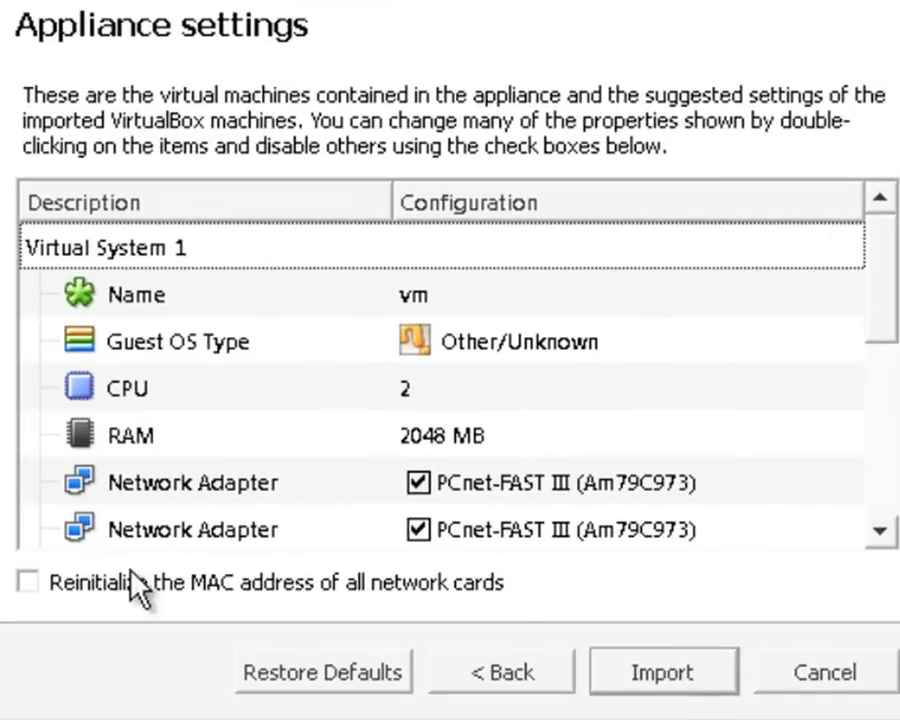
{"action": "left_click", "coordinate": [28, 582]}
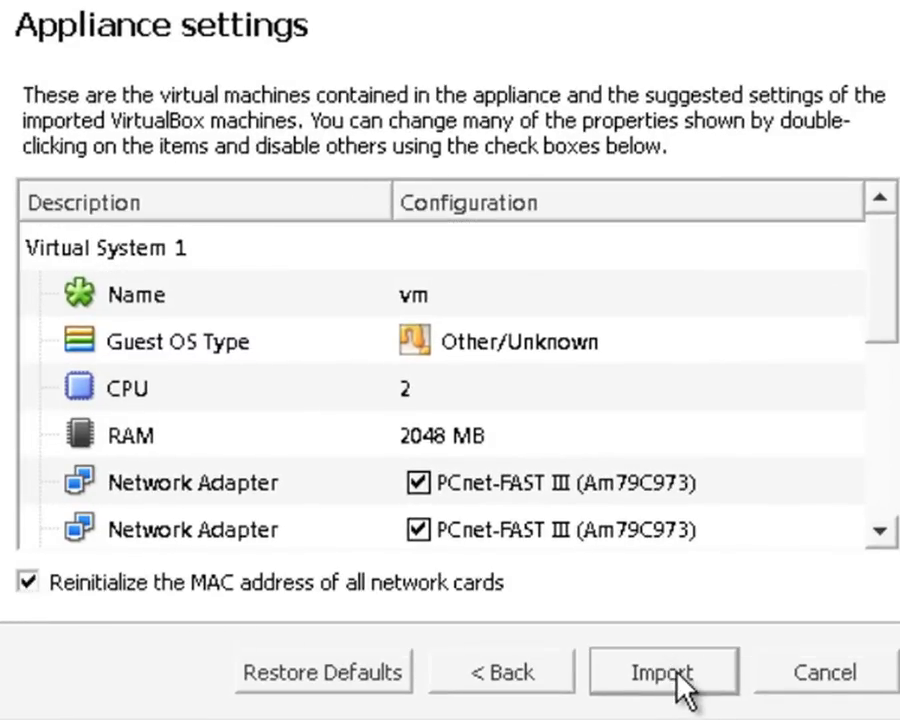
{"action": "left_click", "coordinate": [680, 686]}
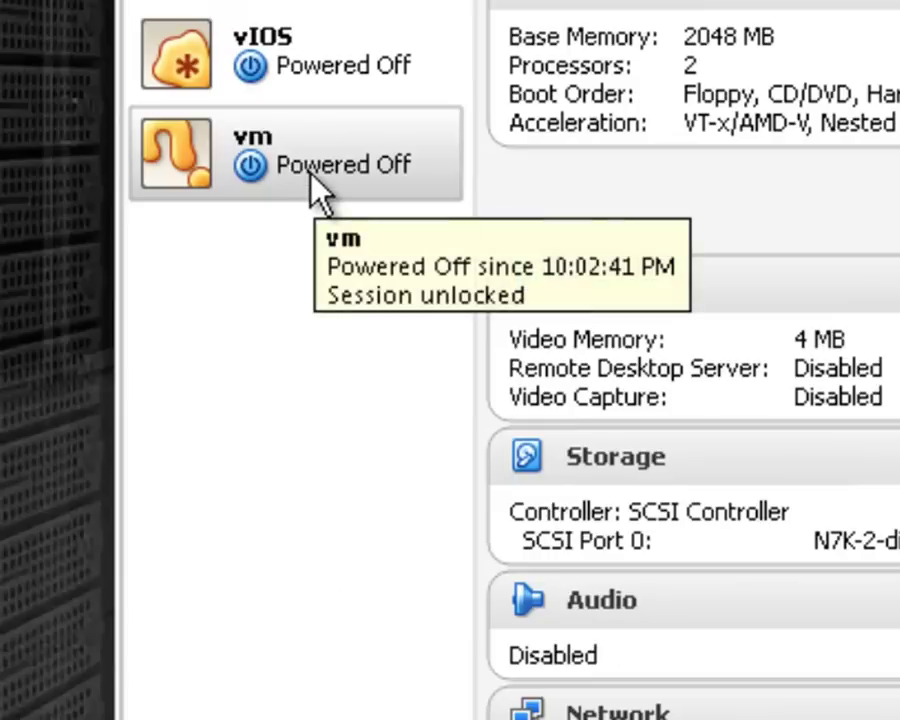
- Change the vm machine's General name to N7k-01, then look over the Advanced and Description tabs
{"action": "right_click", "coordinate": [311, 172]}
{"action": "left_click", "coordinate": [410, 222]}
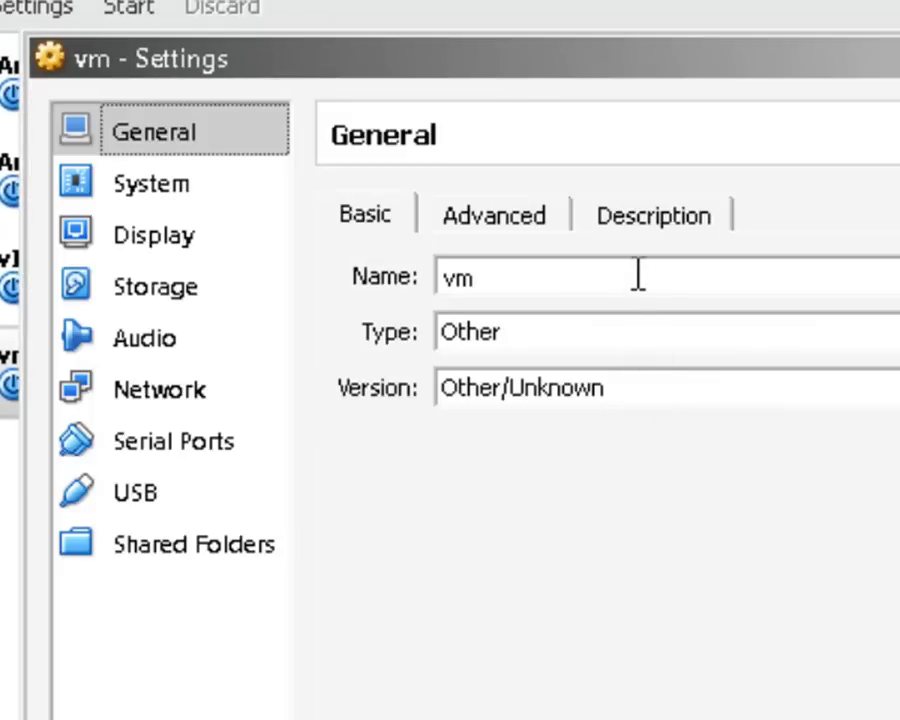
{"action": "left_click_drag", "start_coordinate": [637, 273], "coordinate": [334, 275]}
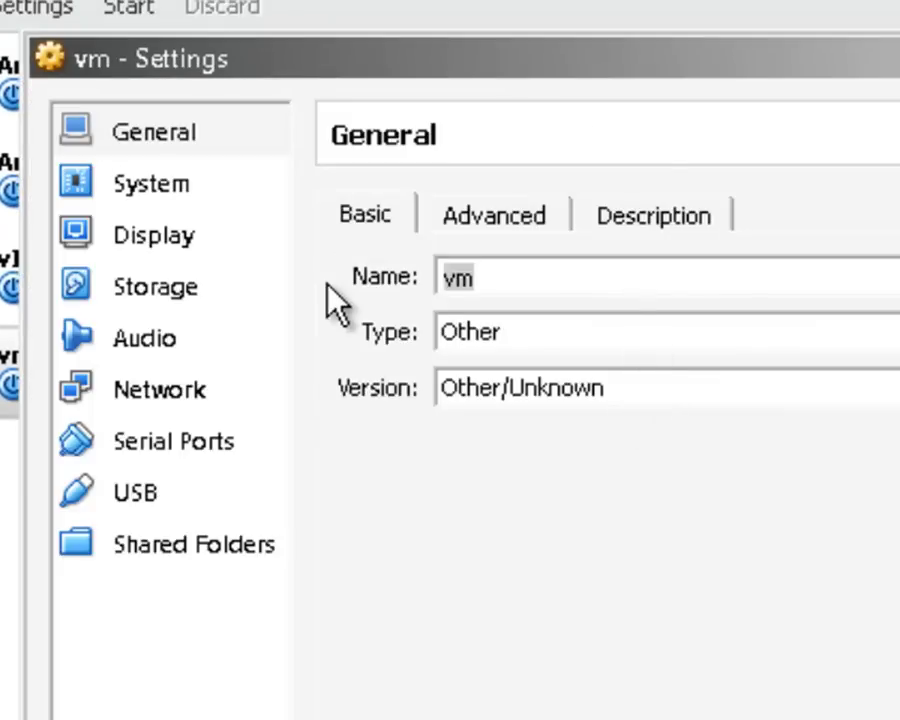
{"action": "type", "text": "N7k"}
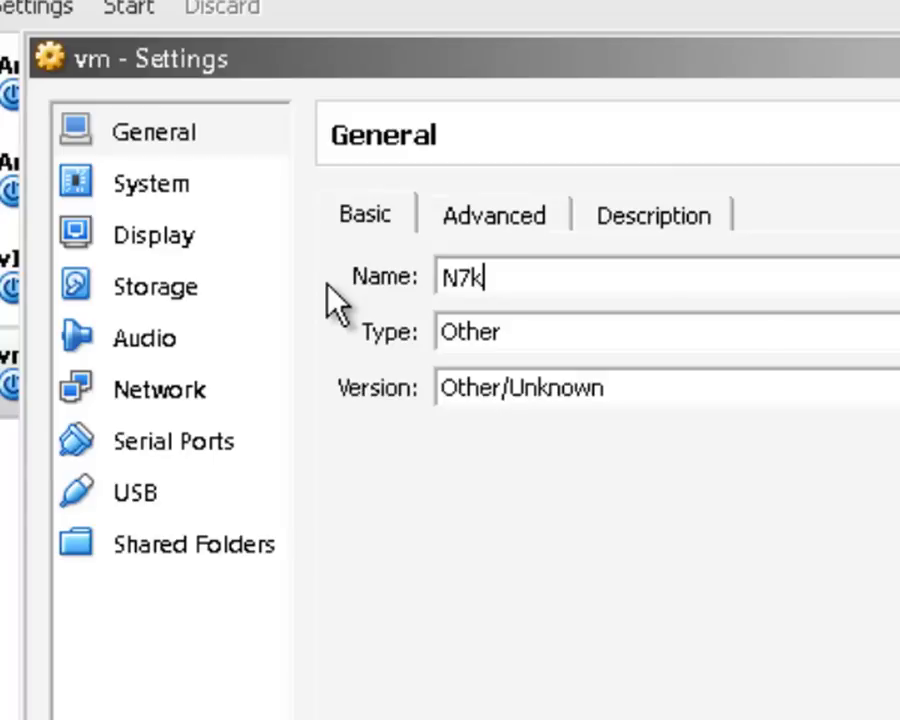
{"action": "type", "text": "-01"}
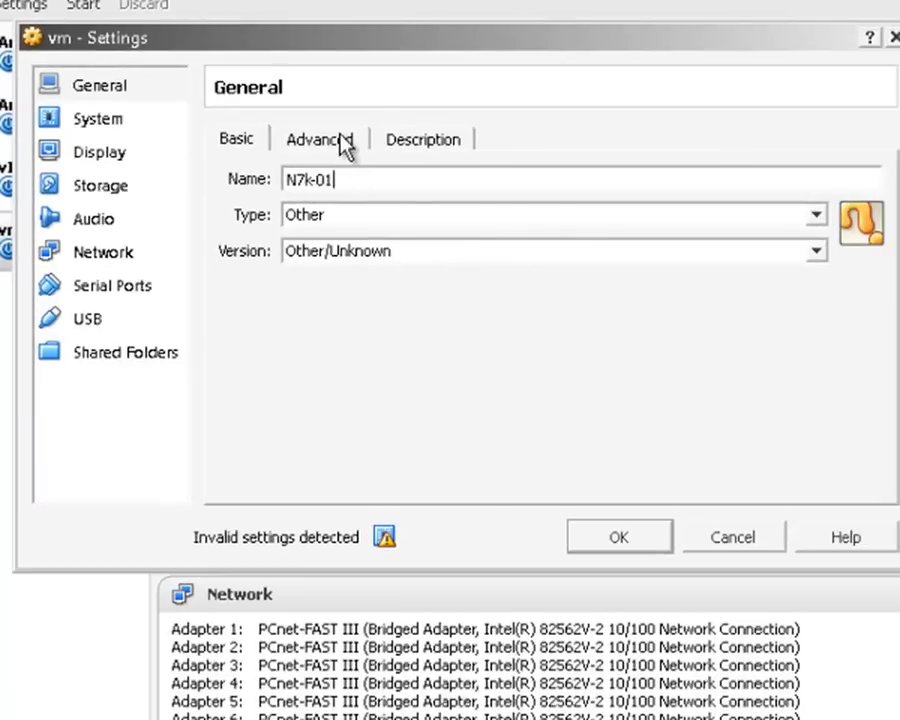
{"action": "left_click", "coordinate": [345, 143]}
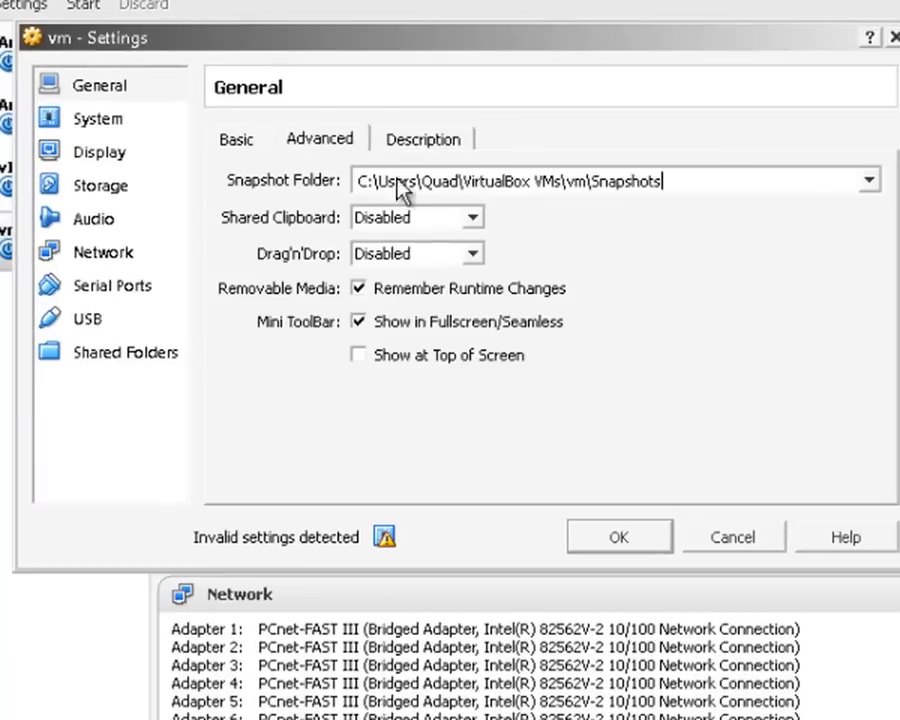
{"action": "left_click", "coordinate": [449, 146]}
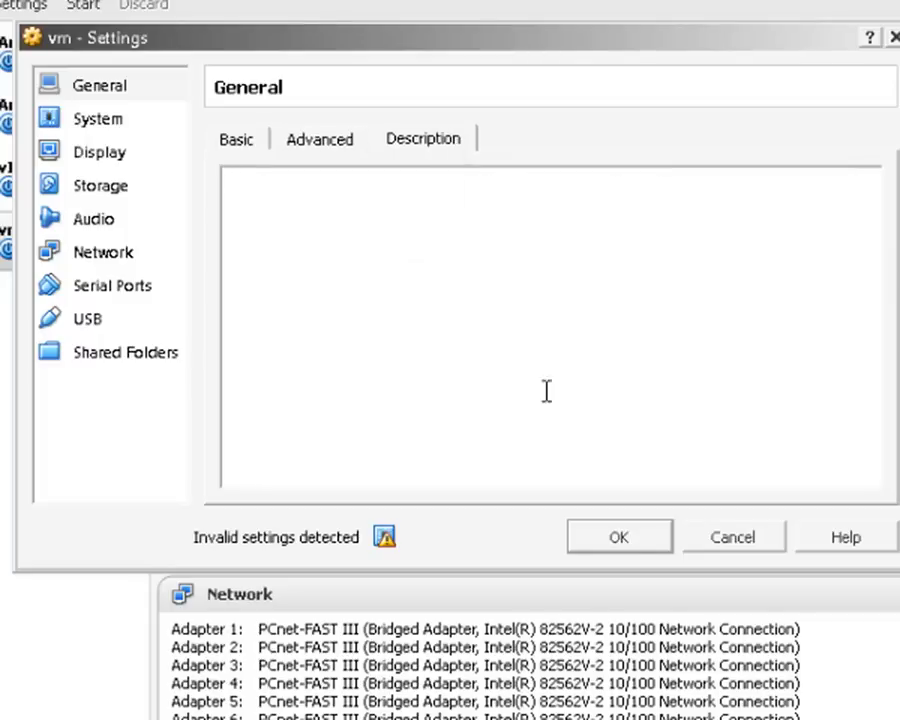
- Uncheck Floppy in the boot order, then review the display, storage and audio settings
{"action": "left_click", "coordinate": [108, 127]}
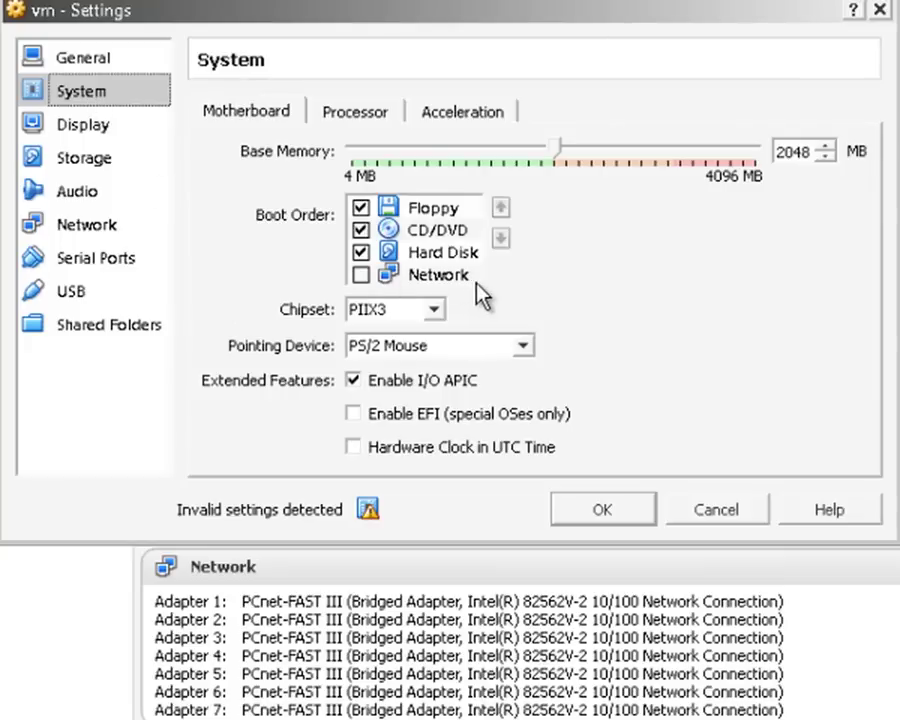
{"action": "left_click", "coordinate": [361, 207]}
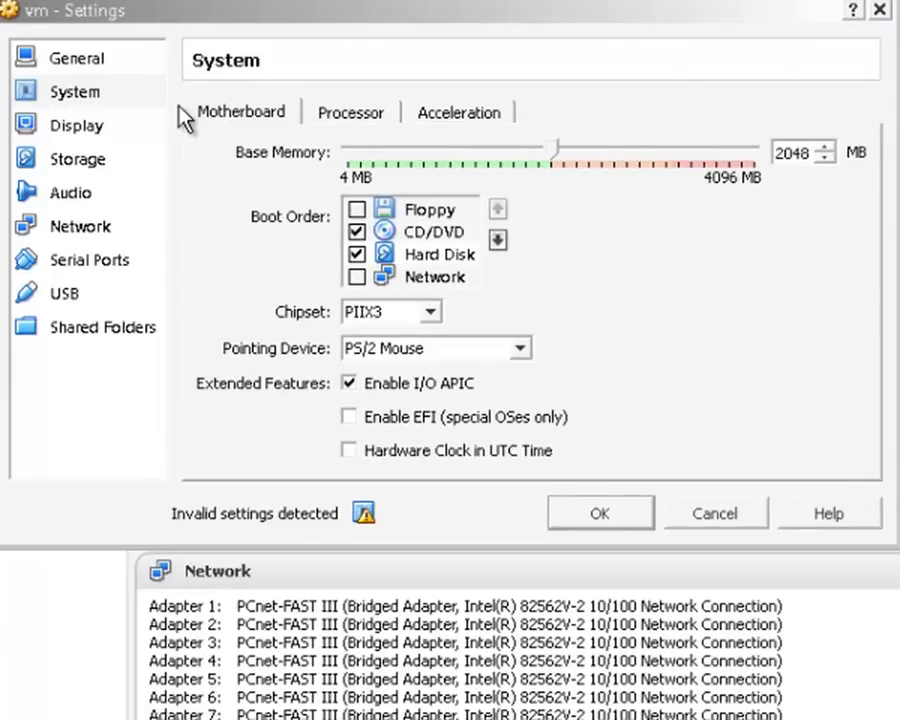
{"action": "left_click", "coordinate": [88, 127]}
{"action": "left_click", "coordinate": [102, 162]}
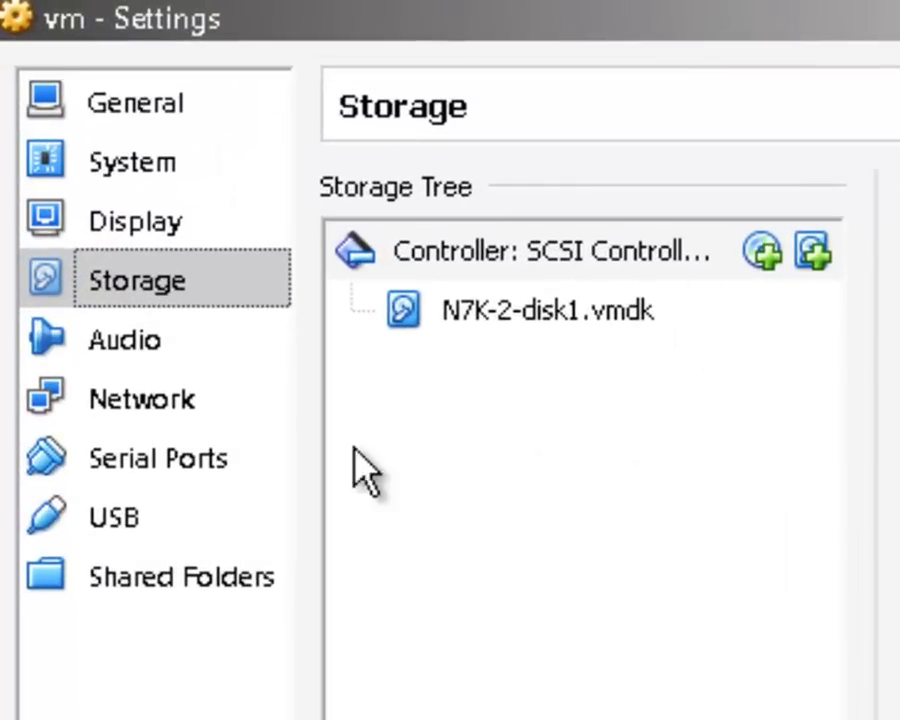
{"action": "left_click", "coordinate": [117, 348]}
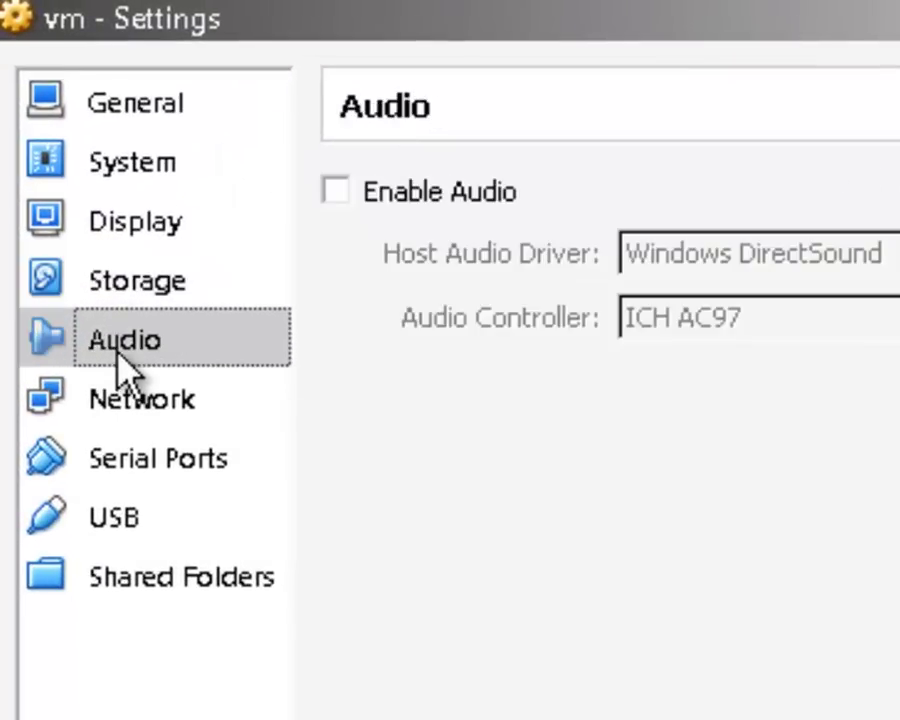
- Review Network Adapters 1–4, with Adapter 4 bridged to the Intel 82562V-2 connection
{"action": "left_click", "coordinate": [190, 410]}
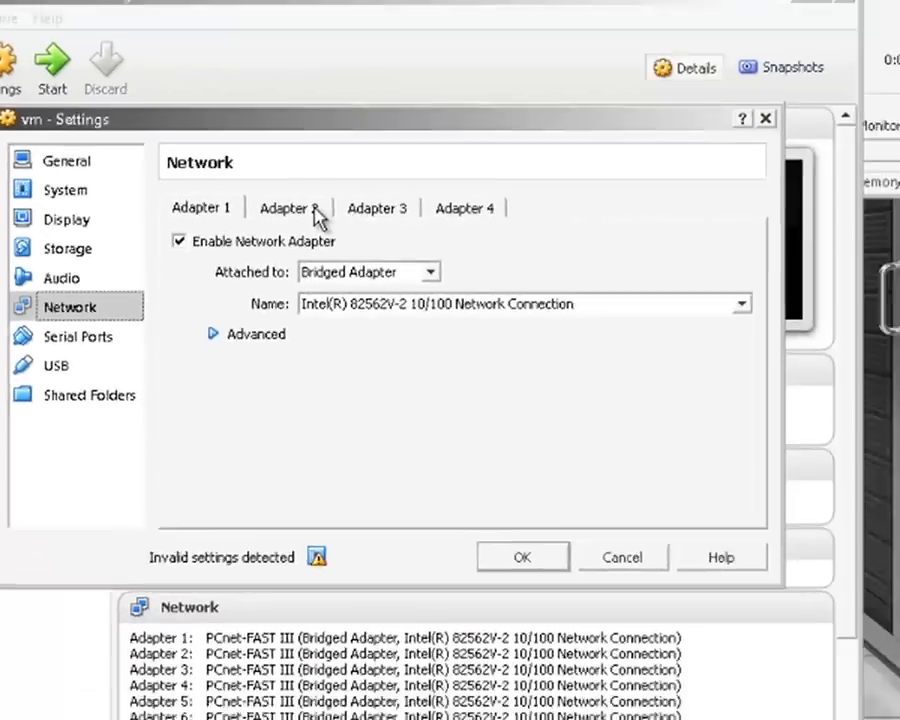
{"action": "left_click", "coordinate": [474, 202]}
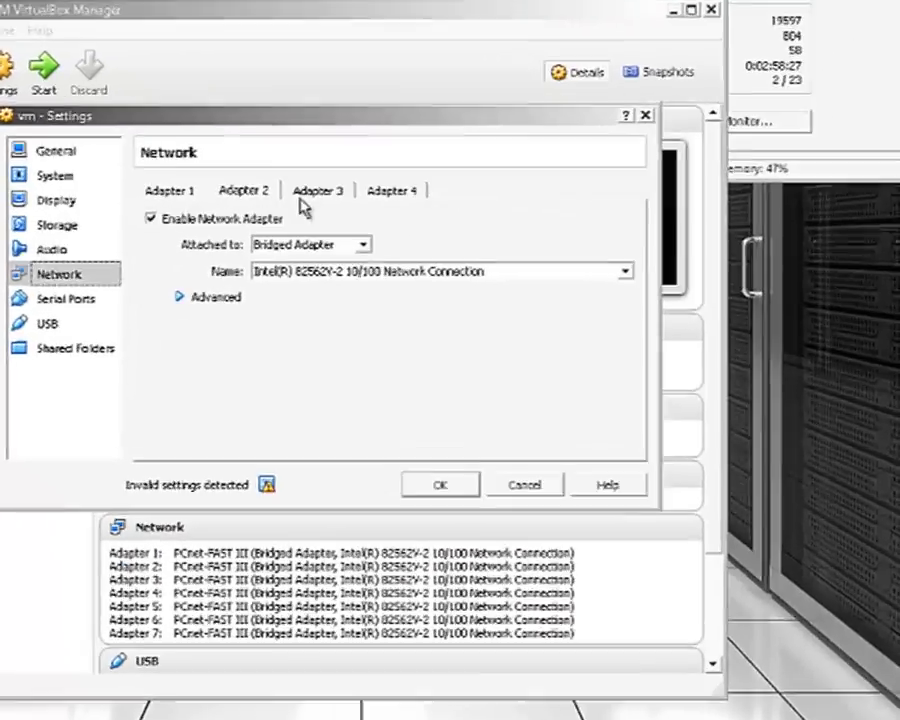
{"action": "left_click", "coordinate": [618, 202]}
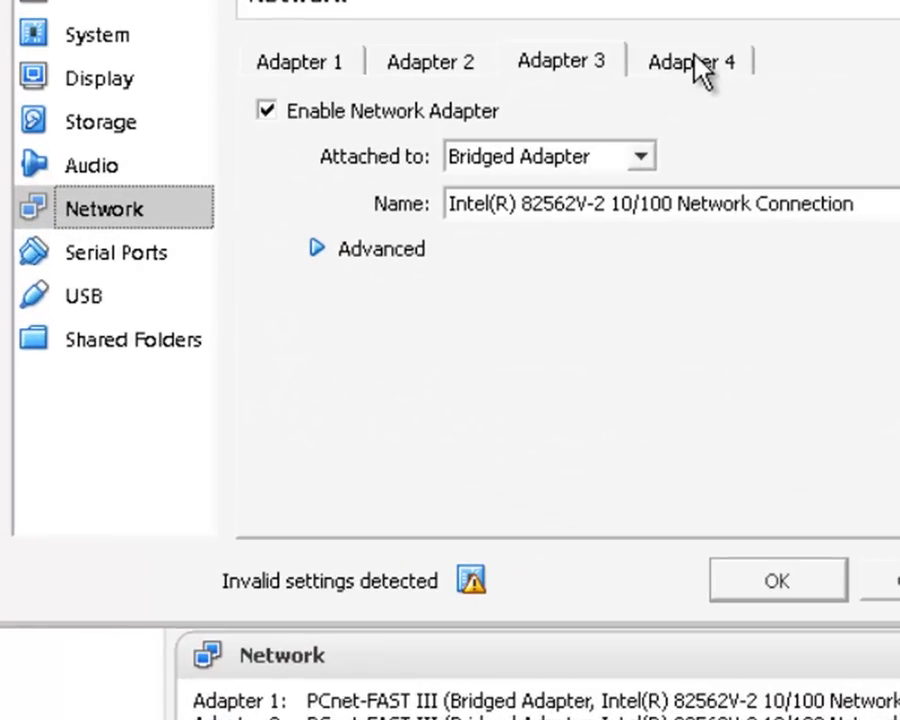
{"action": "left_click", "coordinate": [697, 62]}
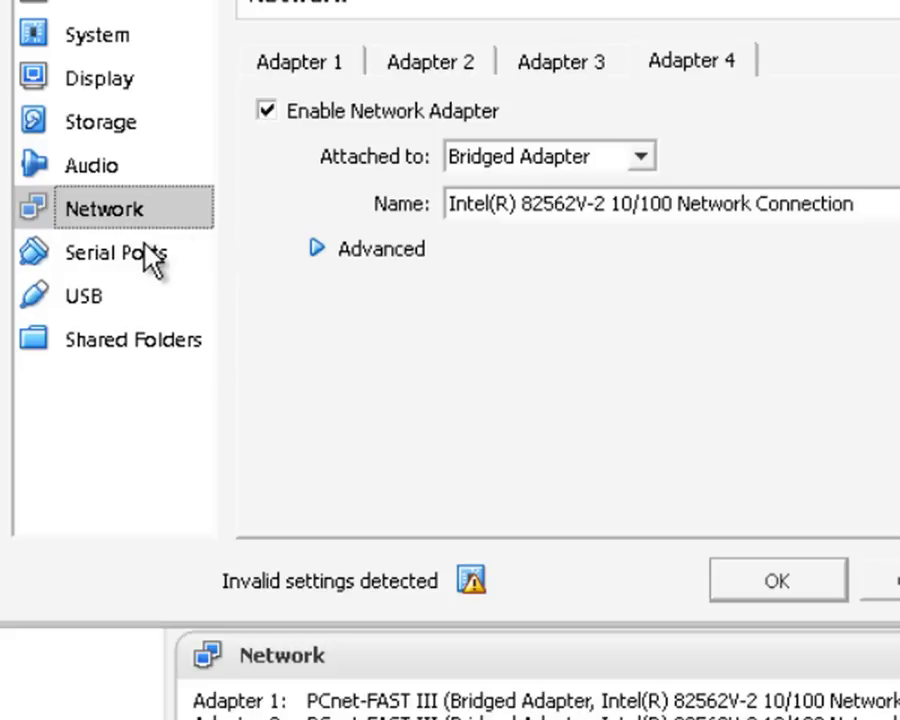
{"action": "left_click", "coordinate": [441, 62]}
{"action": "left_click", "coordinate": [557, 62]}
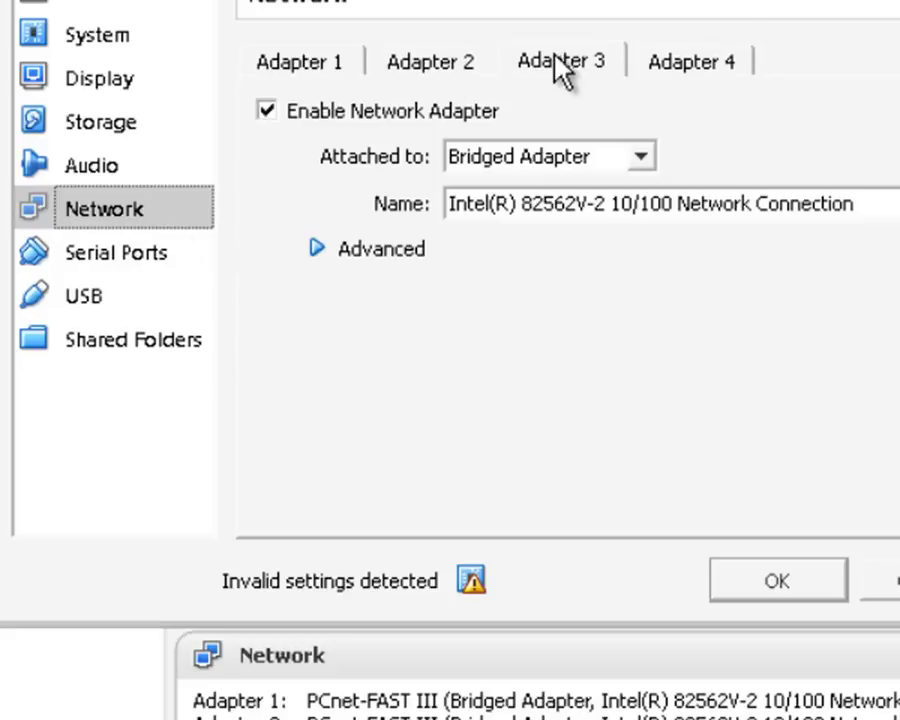
{"action": "left_click", "coordinate": [705, 61]}
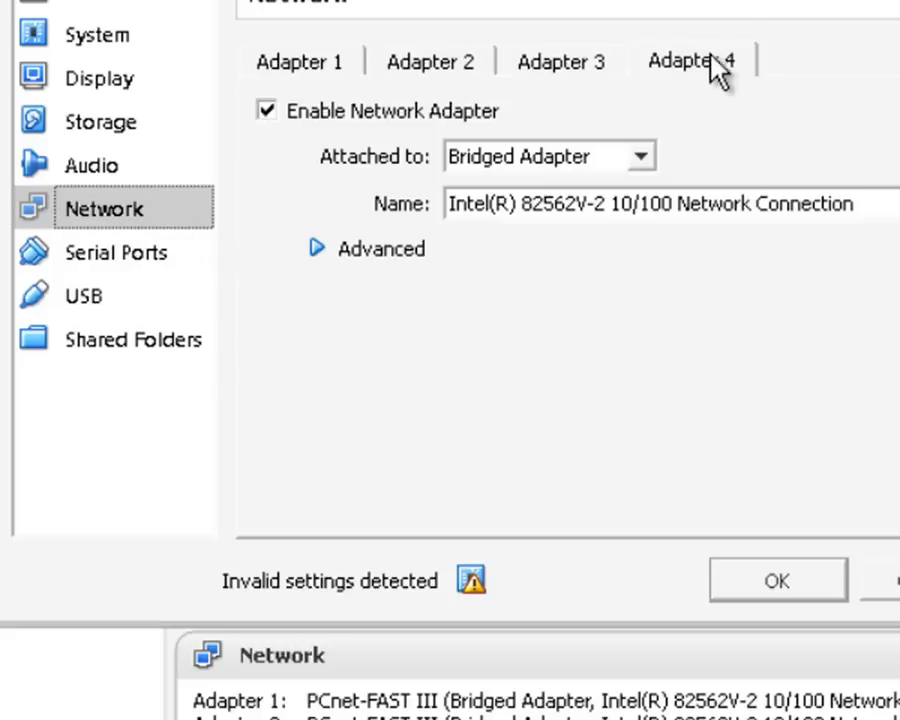
- Enable serial port 1 in Host Pipe mode, creating pipe \\.\pipe\N7k-01, and save the settings
{"action": "left_click", "coordinate": [127, 251]}
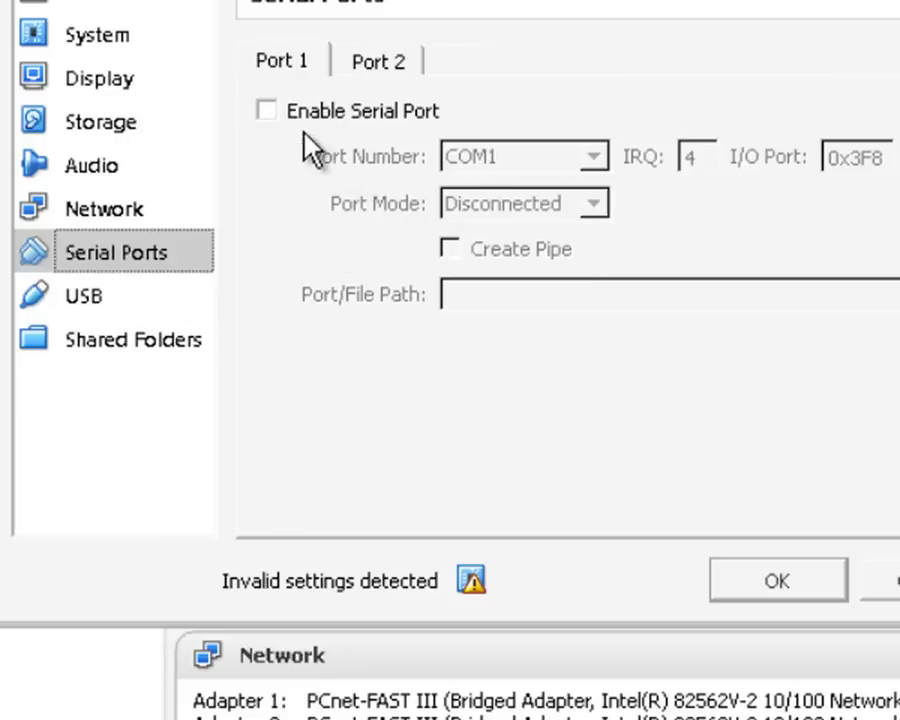
{"action": "left_click", "coordinate": [274, 112]}
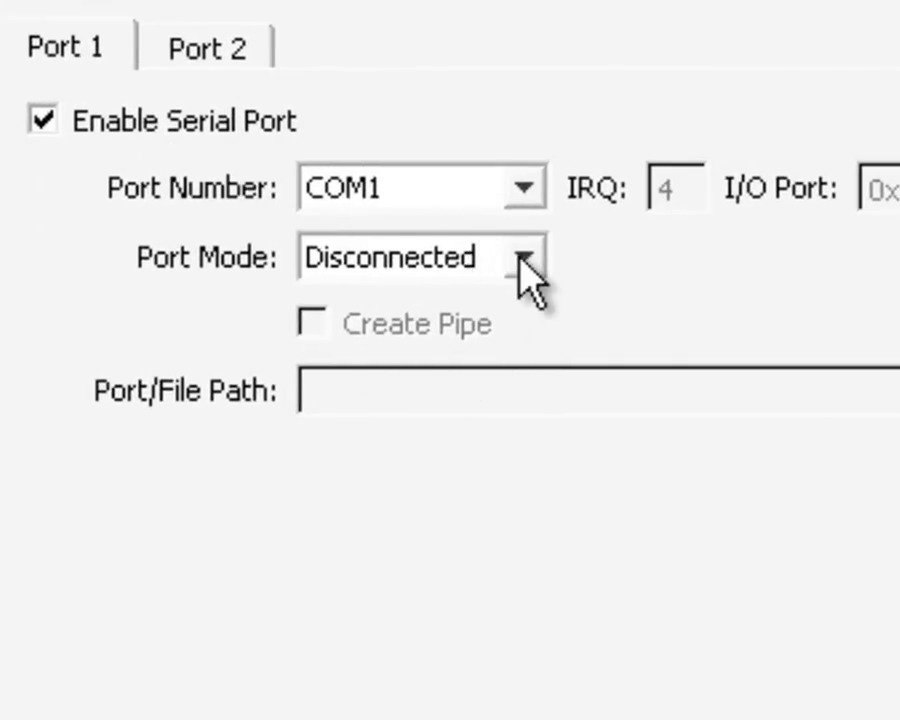
{"action": "left_click", "coordinate": [521, 259]}
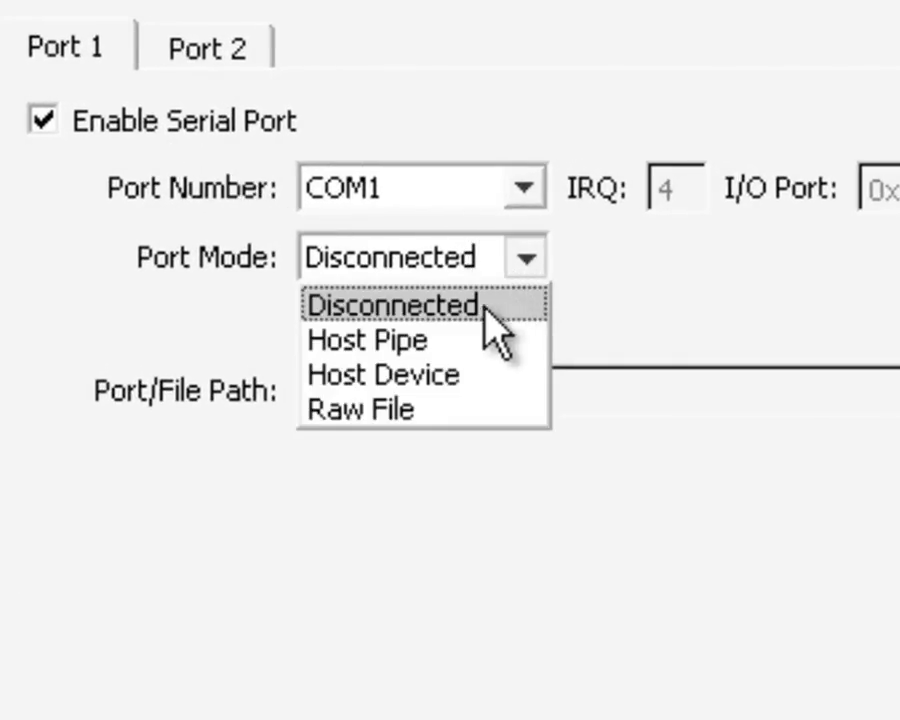
{"action": "left_click", "coordinate": [440, 341]}
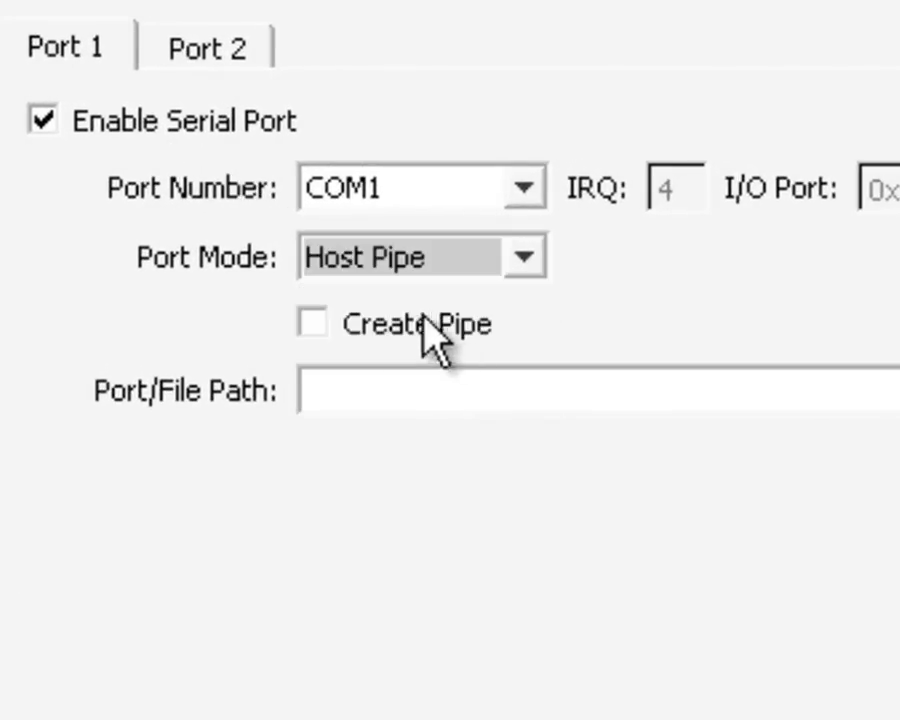
{"action": "left_click", "coordinate": [313, 332]}
{"action": "left_click", "coordinate": [372, 390]}
{"action": "type", "text": "\\\\"}
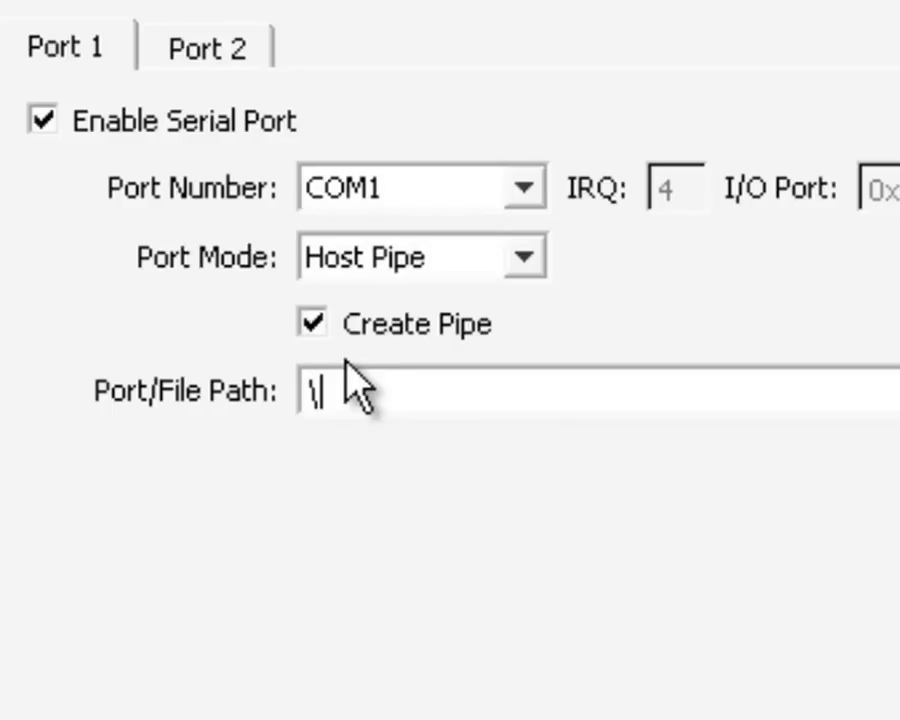
{"action": "type", "text": ".\\pipe"}
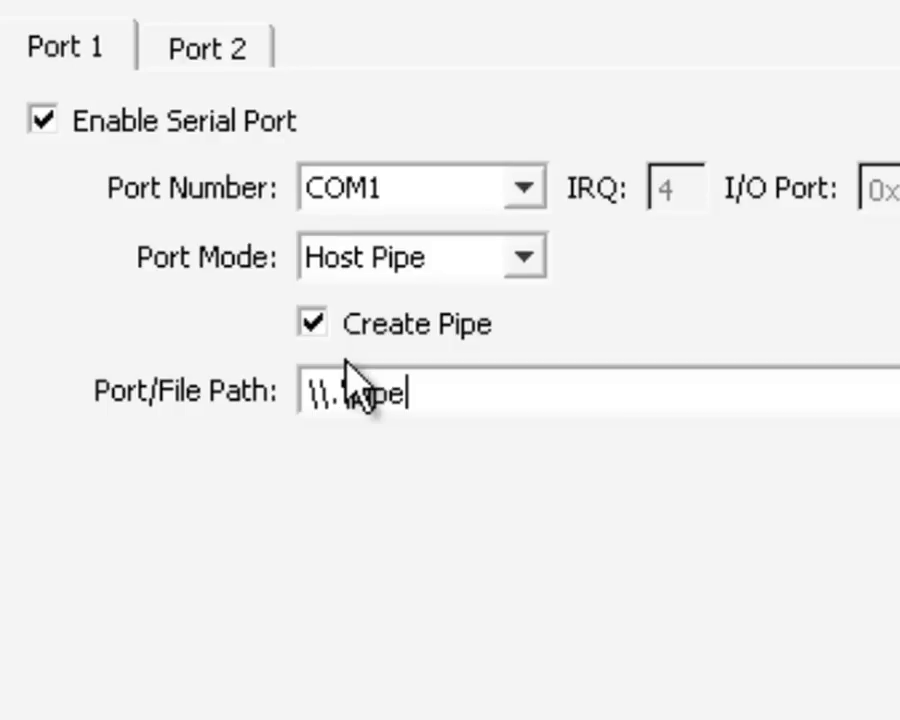
{"action": "type", "text": "\\N"}
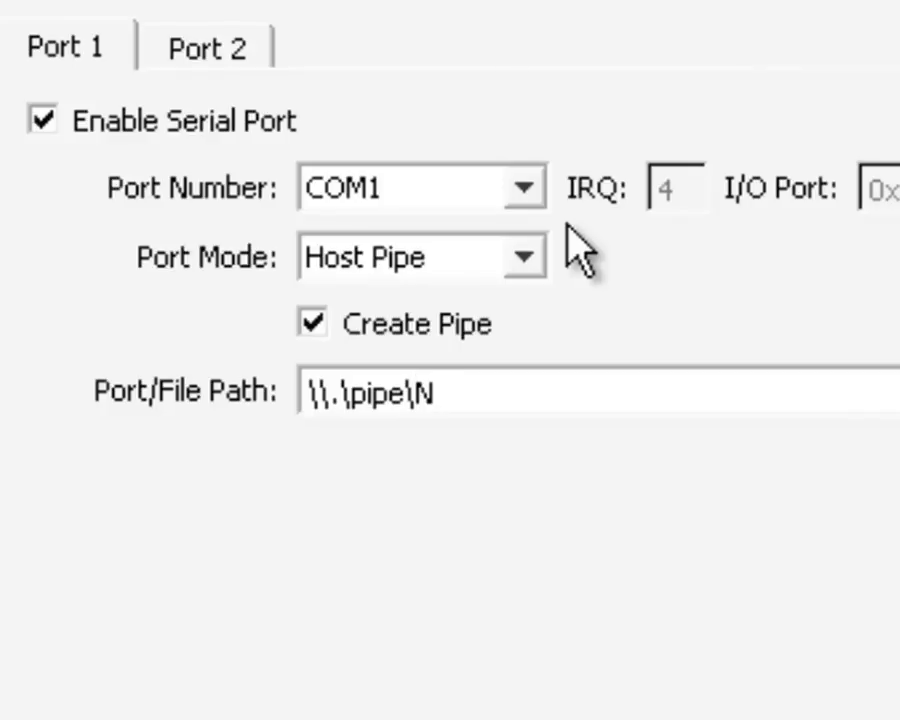
{"action": "type", "text": "7k-01"}
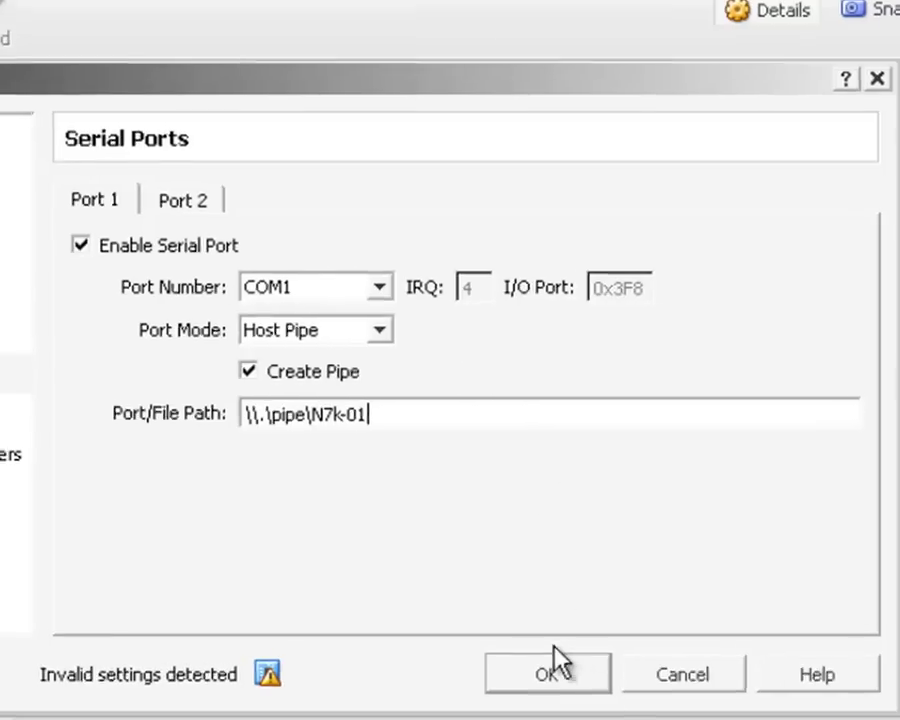
{"action": "left_click", "coordinate": [15, 414]}
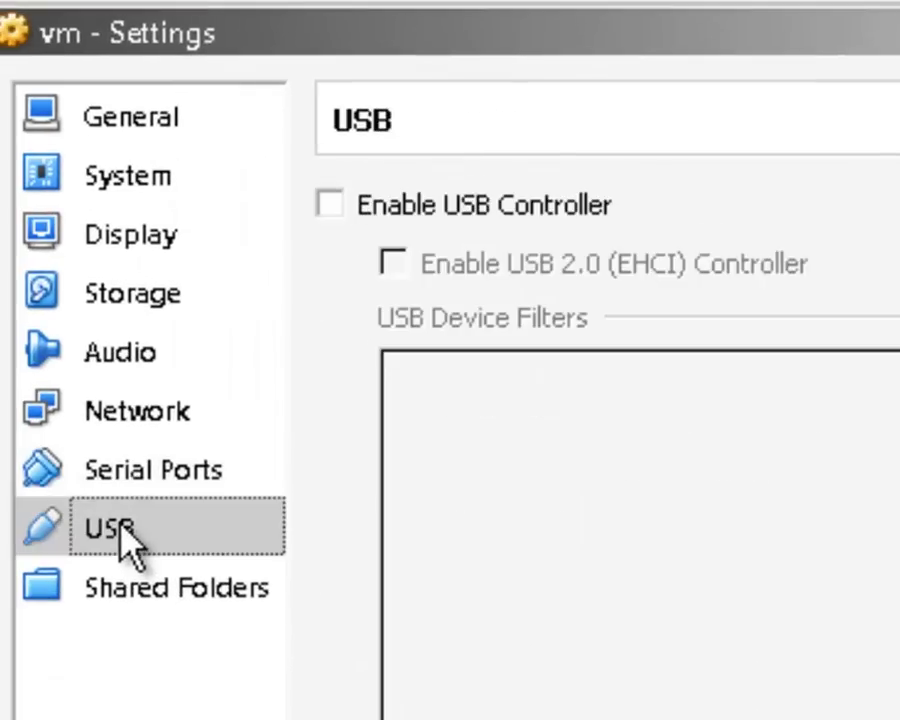
{"action": "left_click", "coordinate": [162, 592]}
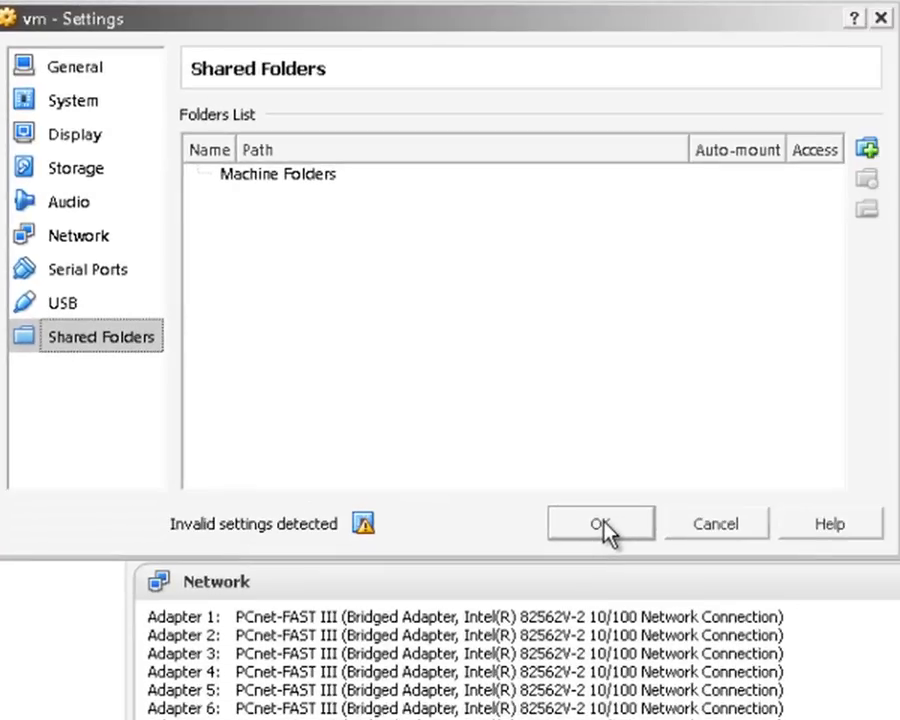
{"action": "left_click", "coordinate": [603, 526]}
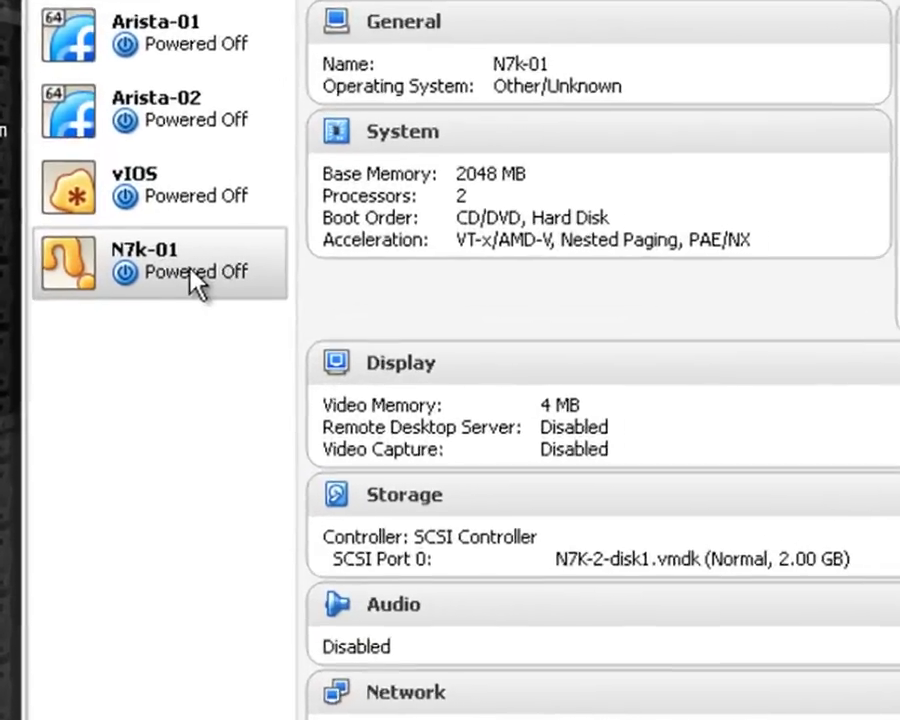
- Start N7k-01, then reposition its console window and the PuTTY configuration window
{"action": "right_click", "coordinate": [126, 302]}
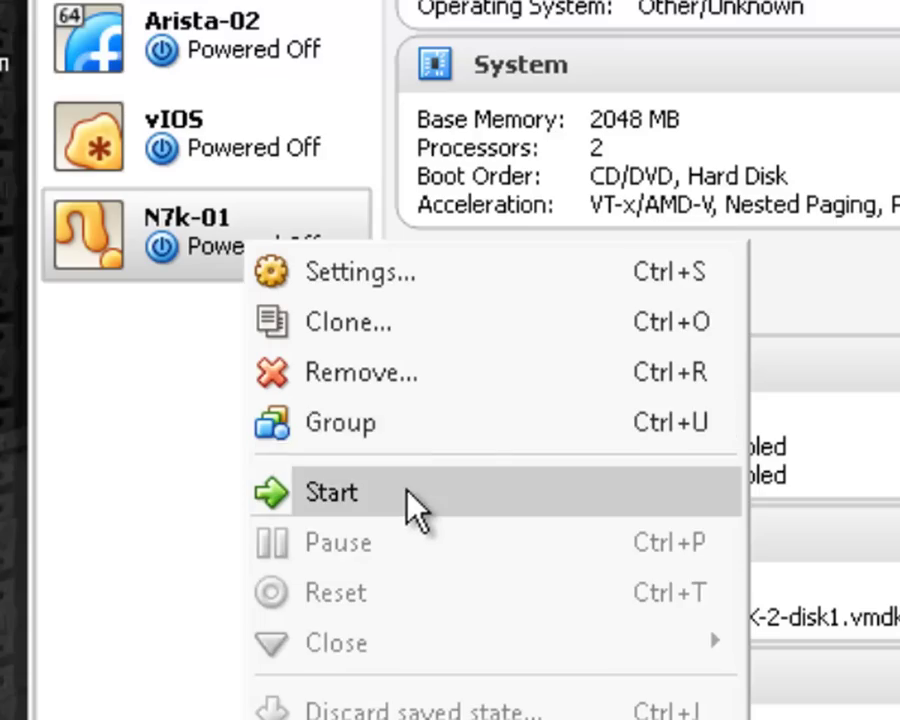
{"action": "left_click", "coordinate": [406, 486]}
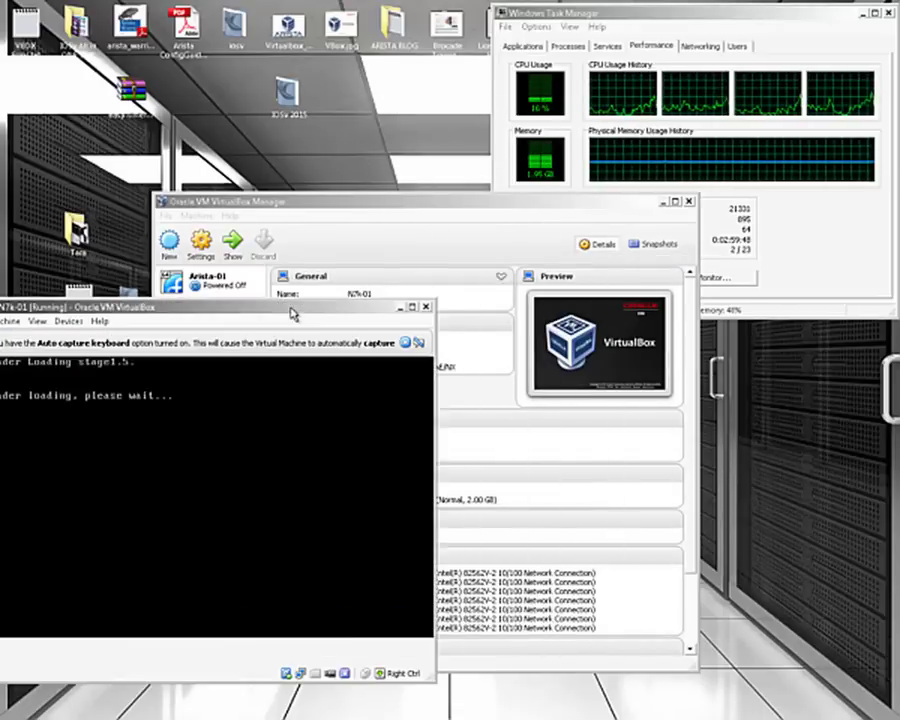
{"action": "left_click_drag", "start_coordinate": [333, 313], "coordinate": [392, 315]}
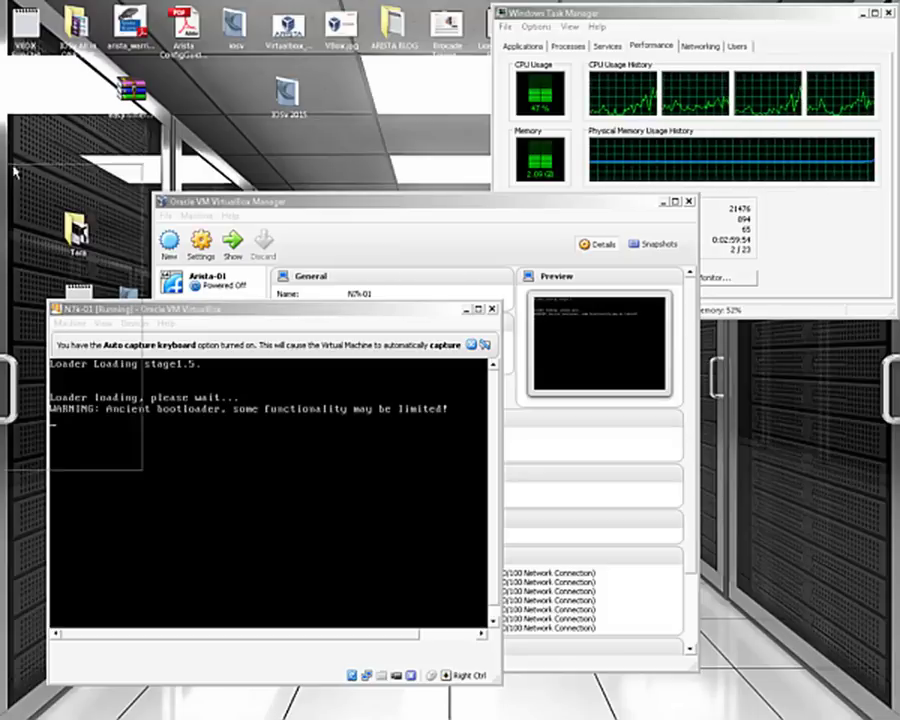
{"action": "left_click_drag", "start_coordinate": [14, 172], "coordinate": [269, 30]}
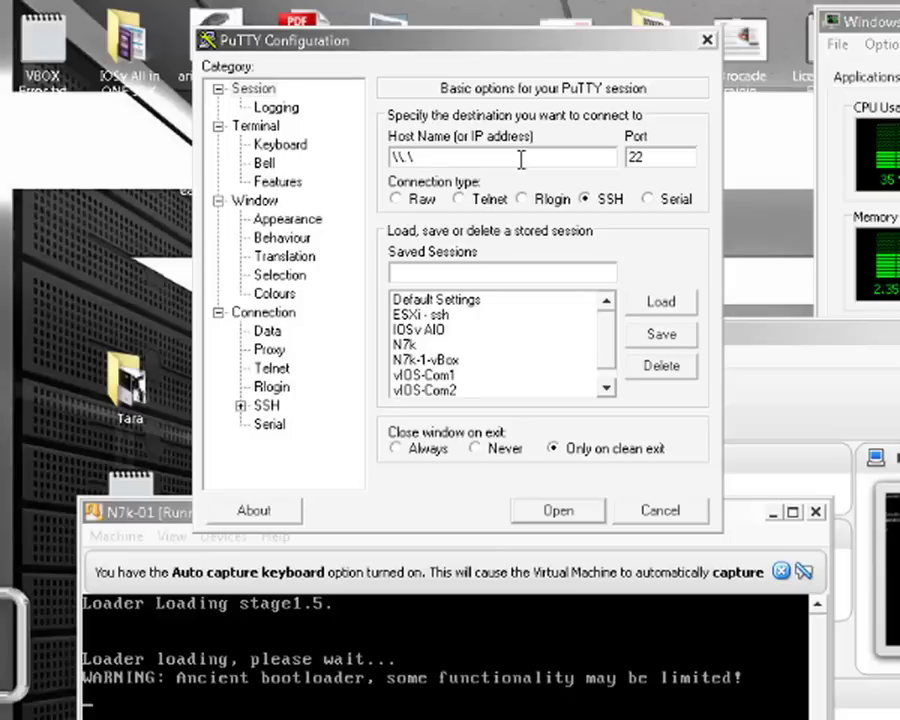
- Open a PuTTY Serial connection to line \\.\pipe\N7k-01 at 9600 speed
{"action": "type", "text": "pe"}
{"action": "left_click", "coordinate": [648, 199]}
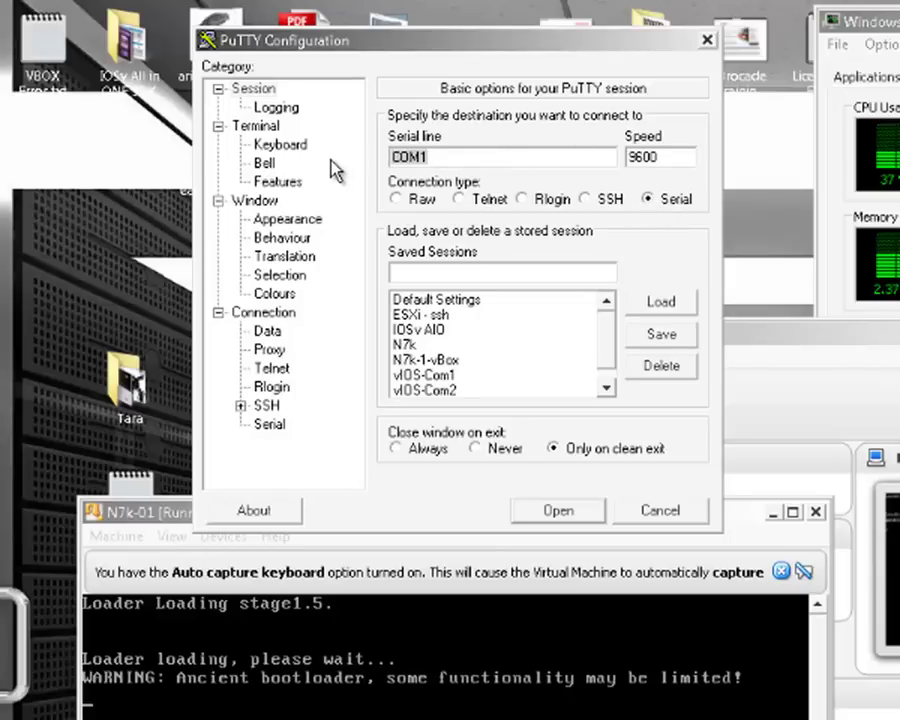
{"action": "type", "text": "\\\\"}
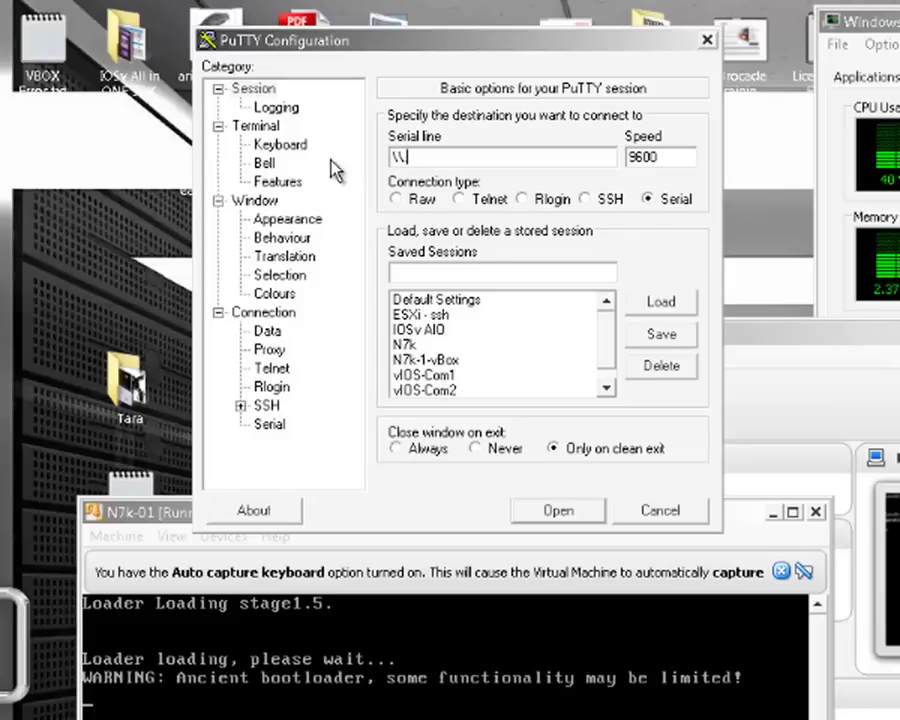
{"action": "type", "text": ".\\pipe"}
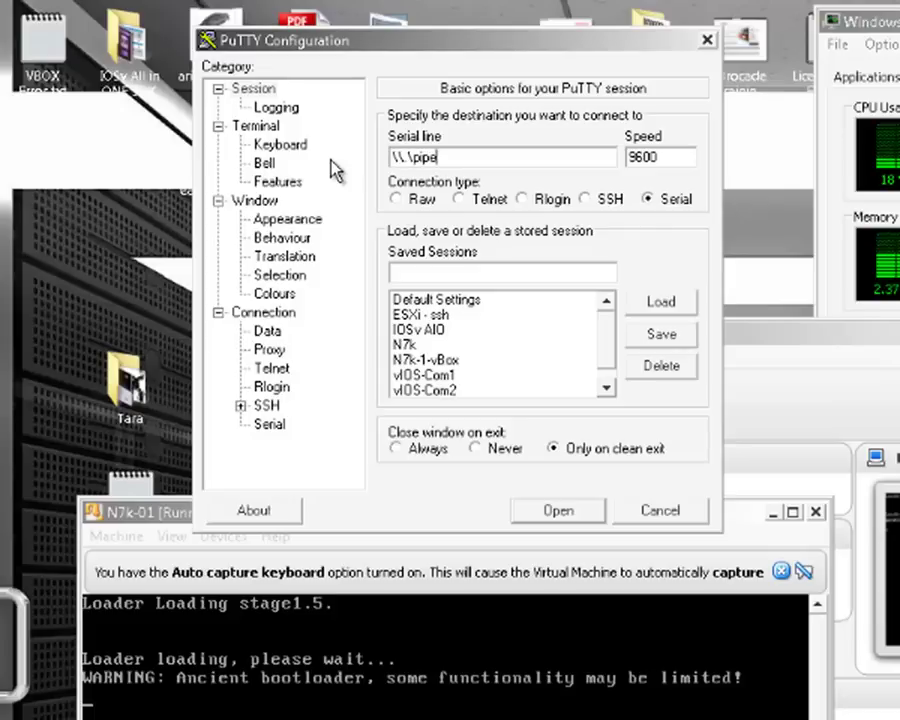
{"action": "type", "text": "\\N7k-"}
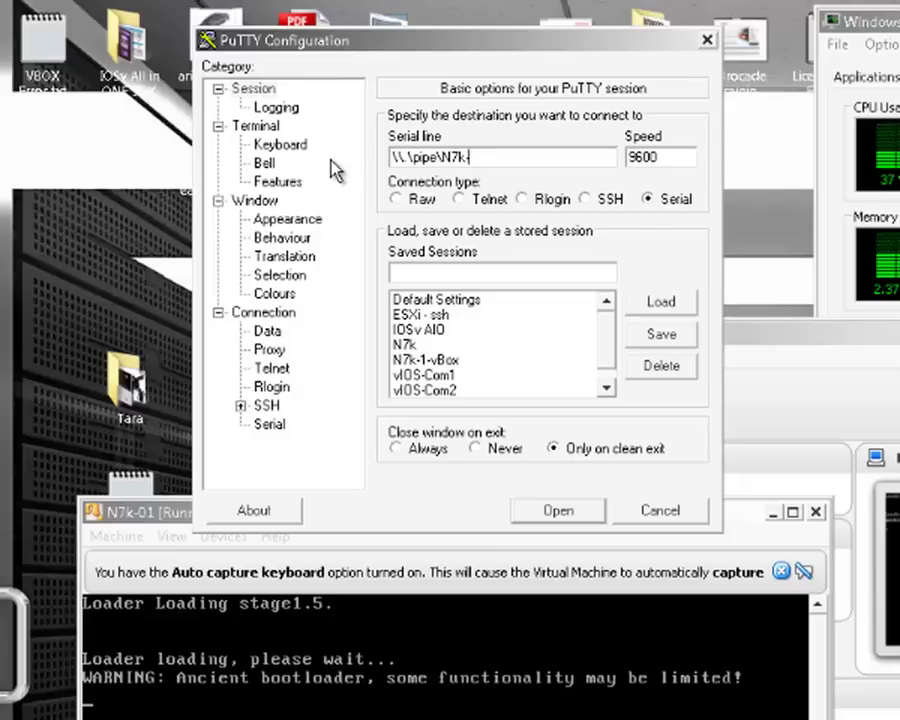
{"action": "type", "text": "01"}
{"action": "left_click", "coordinate": [562, 512]}
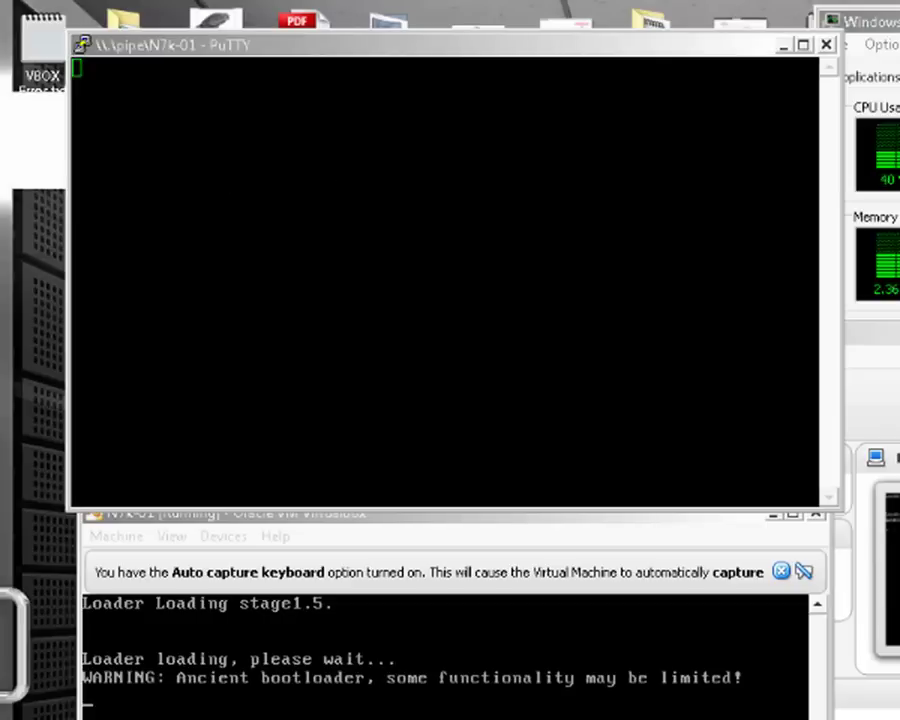
- Log in to the switch console as admin with its password
{"action": "key", "text": "Return"}
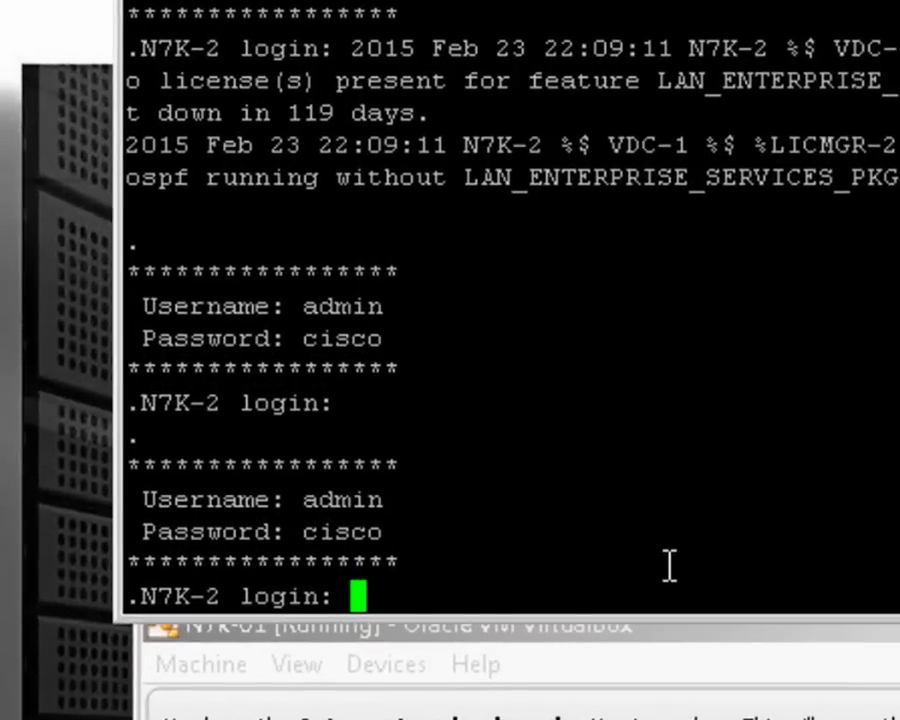
{"action": "key", "text": "Return"}
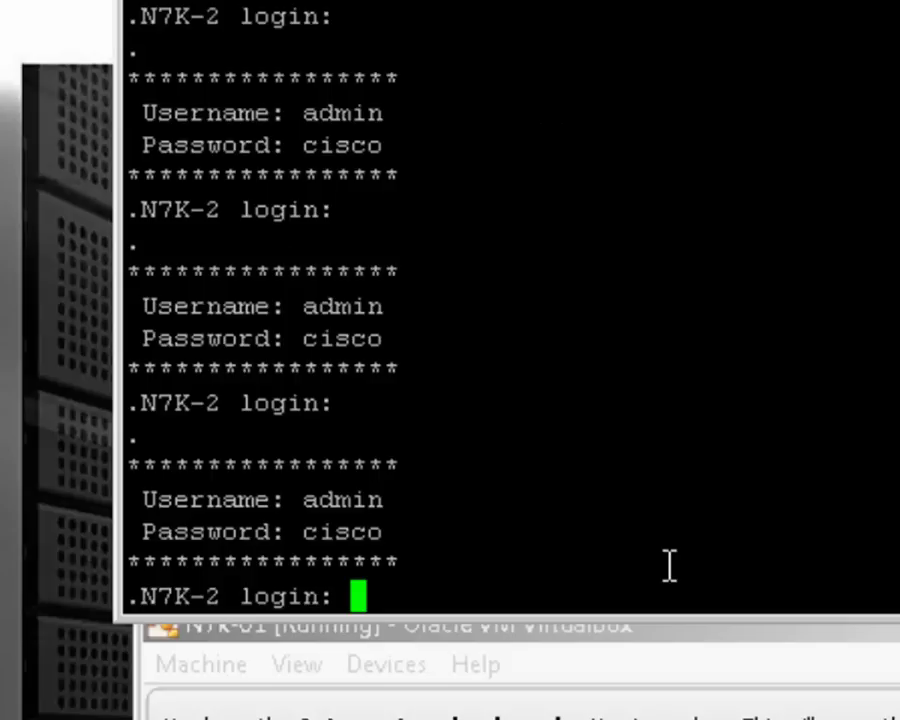
{"action": "type", "text": "admin"}
{"action": "key", "text": "Return"}
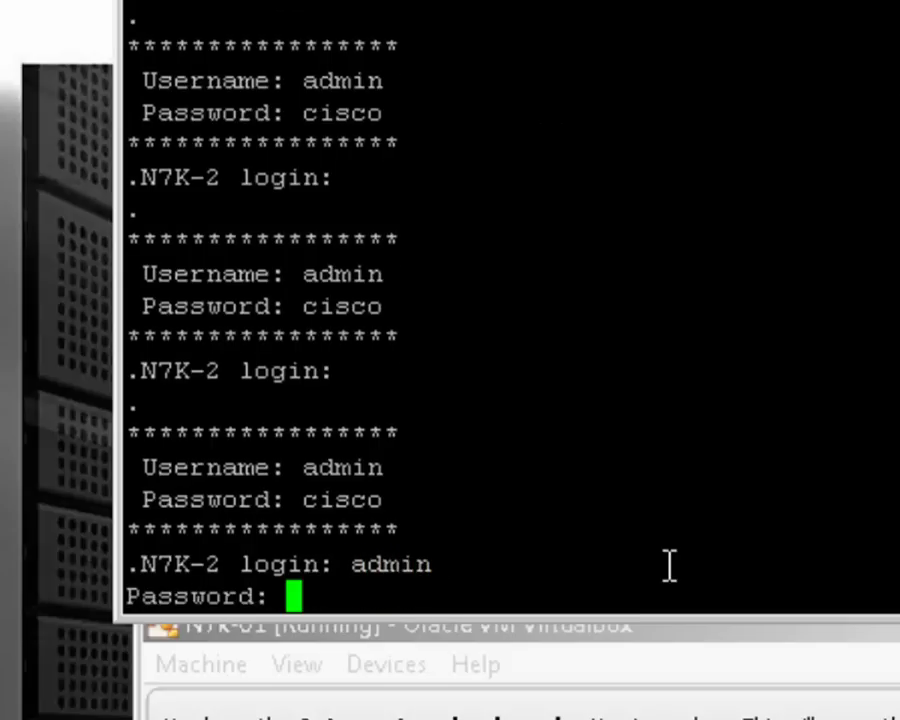
{"action": "type", "text": "cisco"}
{"action": "key", "text": "Return"}
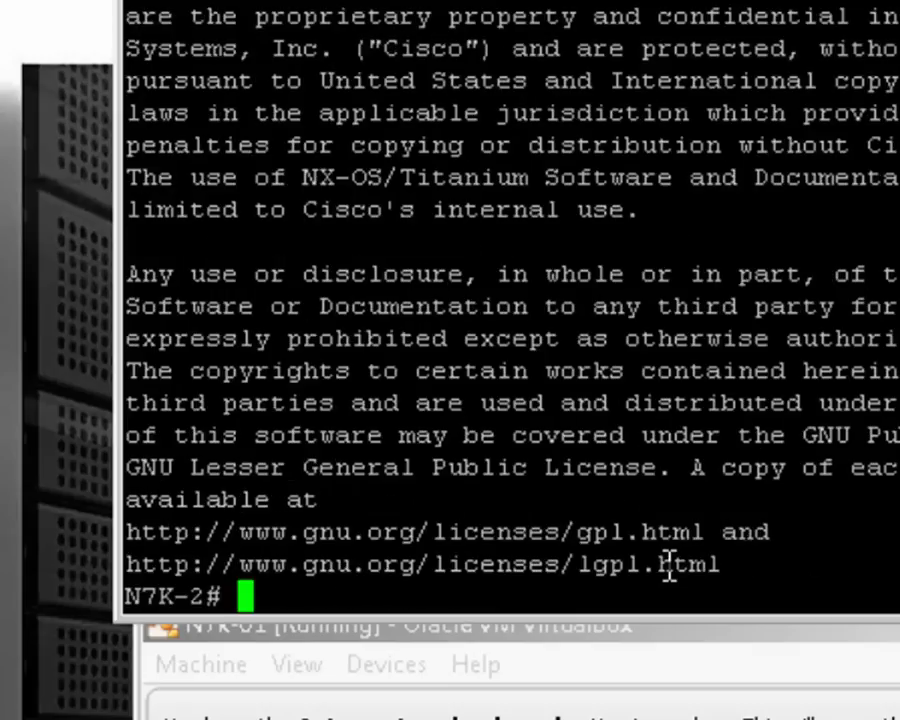
- Display the running configuration with show run and page through it
{"action": "key", "text": "Return"}
{"action": "key", "text": "Return"}
{"action": "key", "text": "Return"}
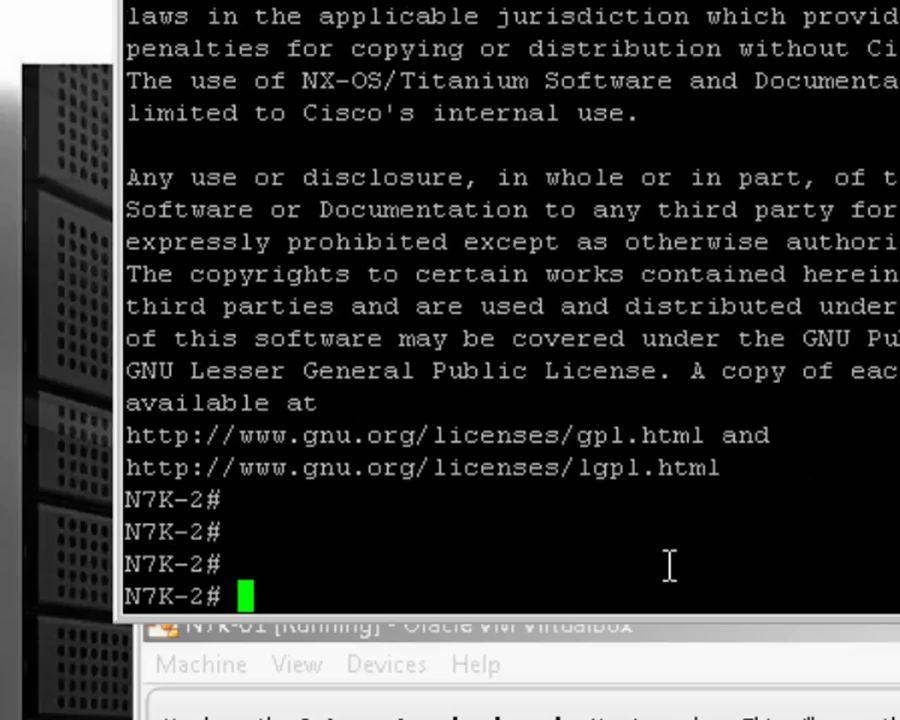
{"action": "type", "text": "show run"}
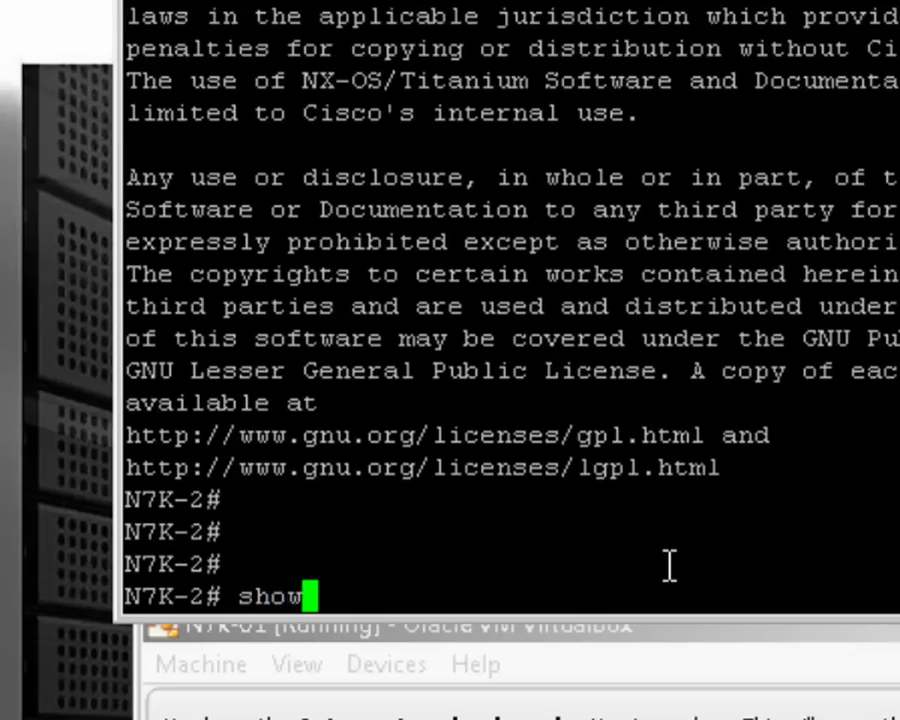
{"action": "key", "text": "Return"}
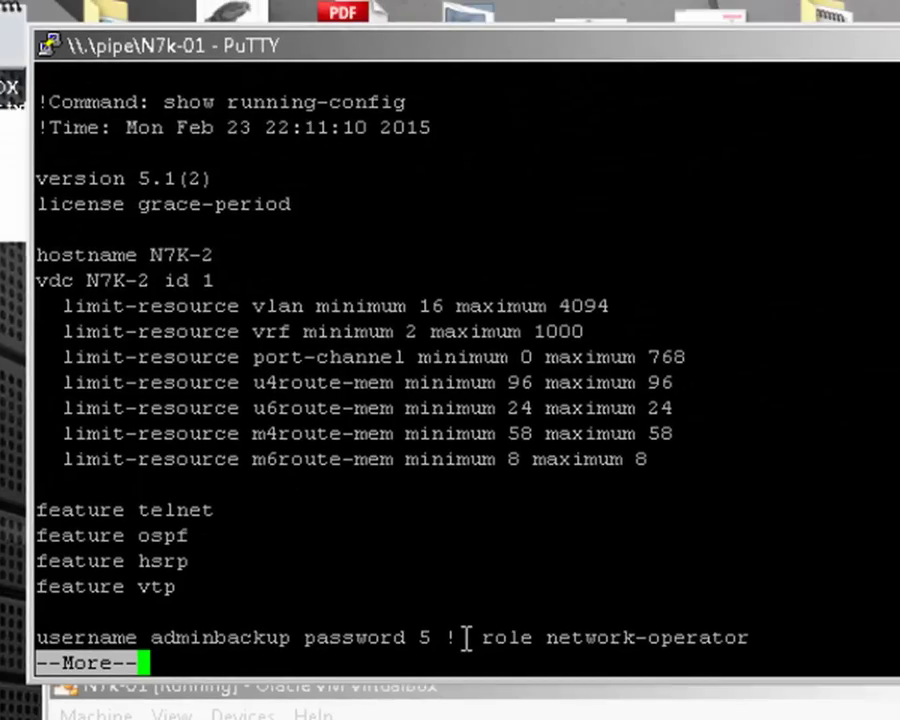
{"action": "key", "text": "space"}
{"action": "key", "text": "space"}
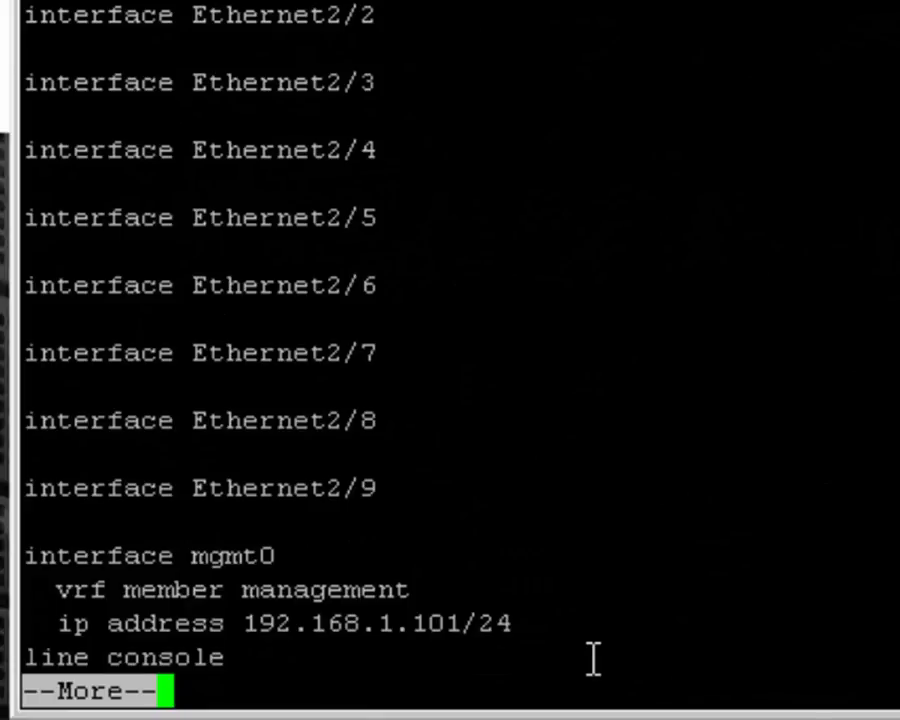
{"action": "key", "text": "space"}
- Enter configuration mode with conf t and list the modules with show mod
{"action": "type", "text": "conf t"}
{"action": "key", "text": "Return"}
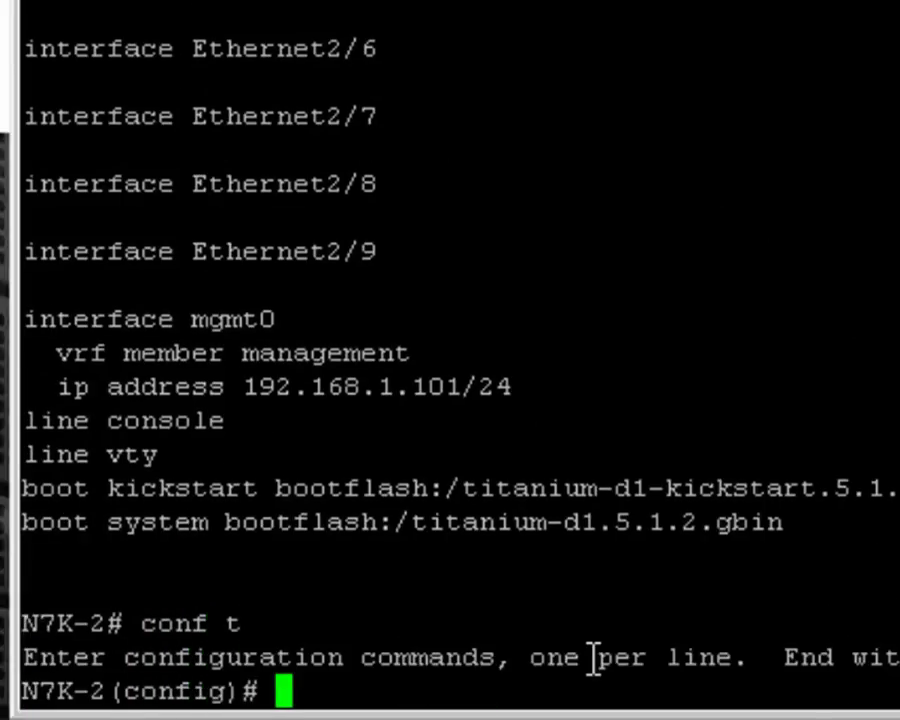
{"action": "type", "text": "show mod"}
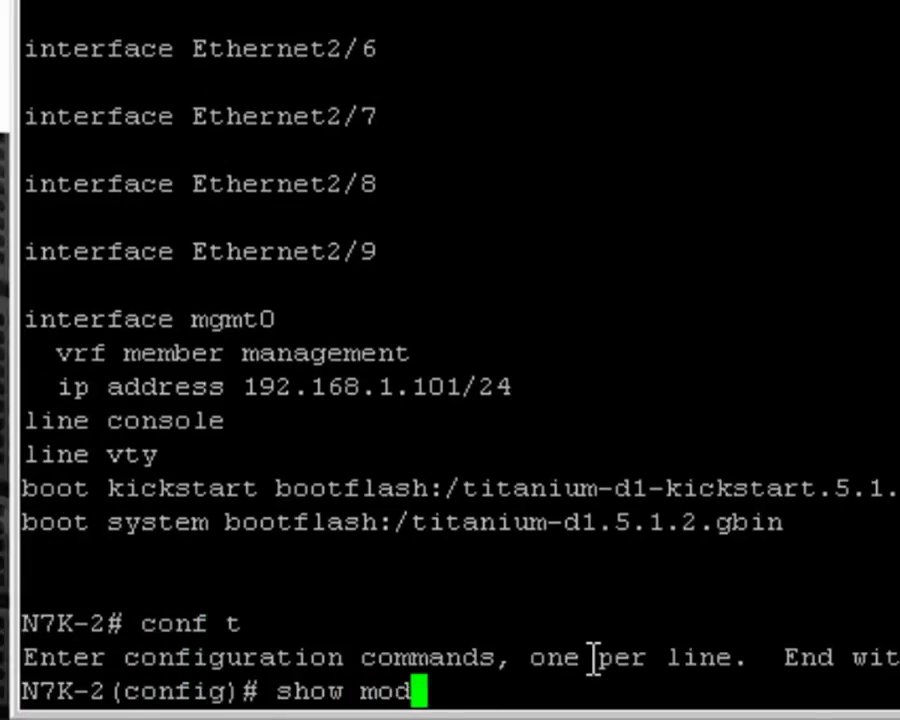
{"action": "key", "text": "Return"}
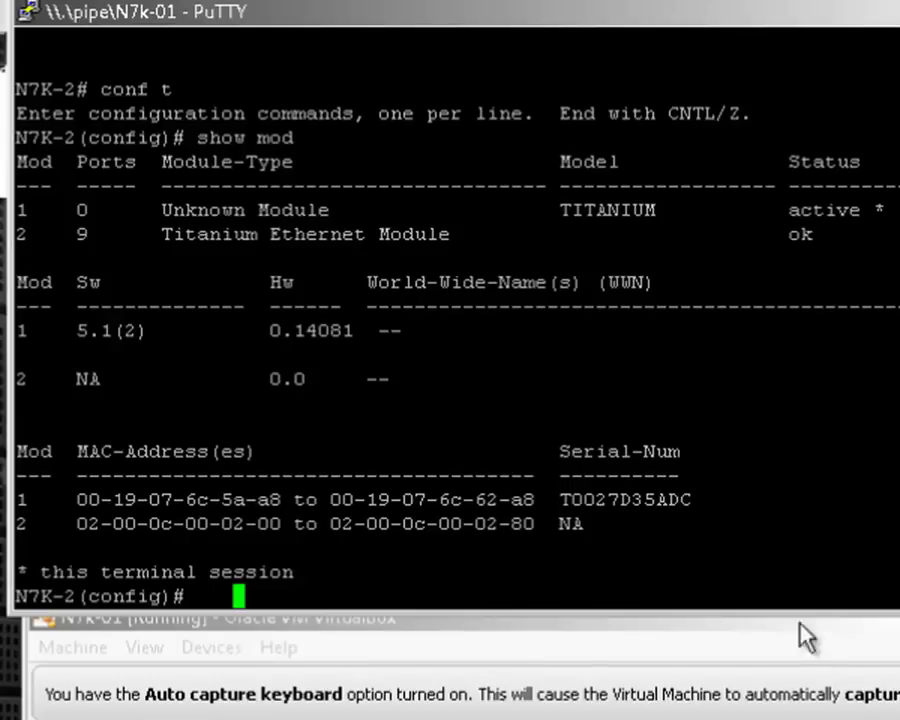
- Close the PuTTY console session and power off the N7k-01 machine
{"action": "left_click", "coordinate": [899, 12]}
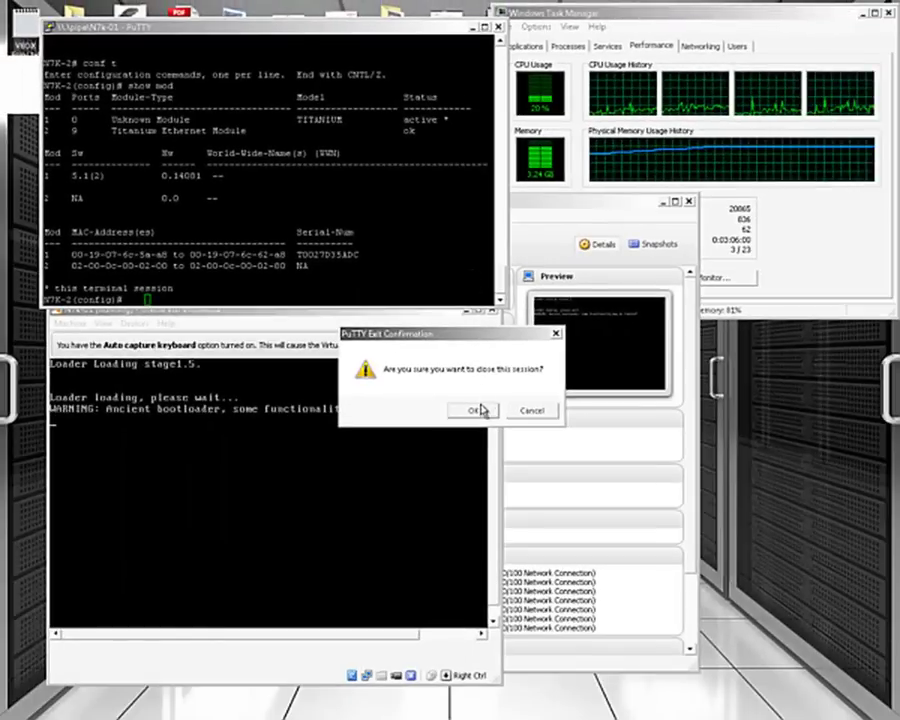
{"action": "left_click", "coordinate": [476, 410]}
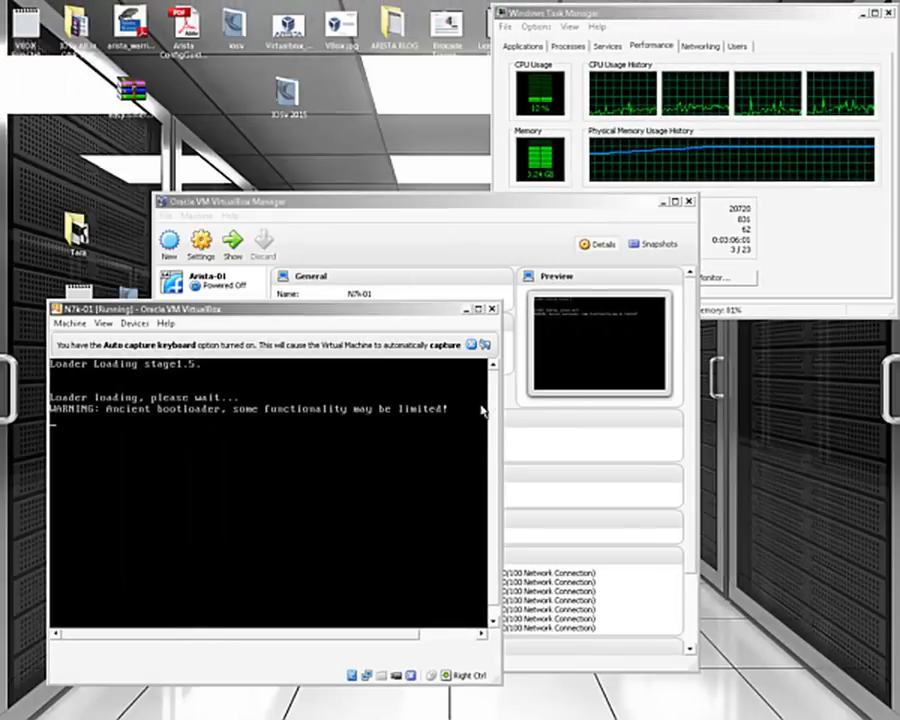
{"action": "left_click", "coordinate": [492, 310]}
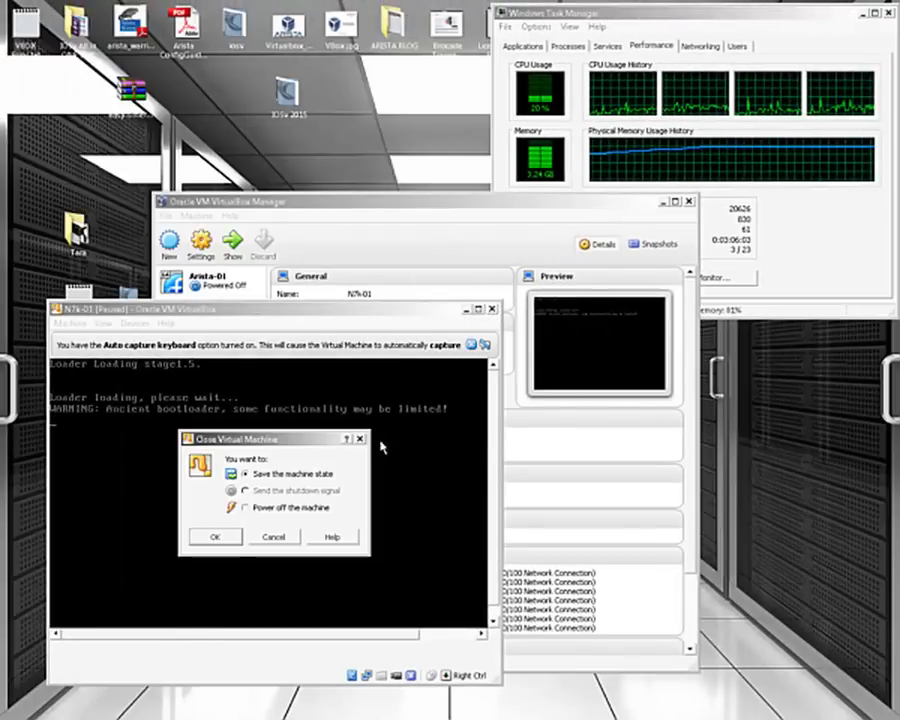
{"action": "left_click", "coordinate": [229, 538]}
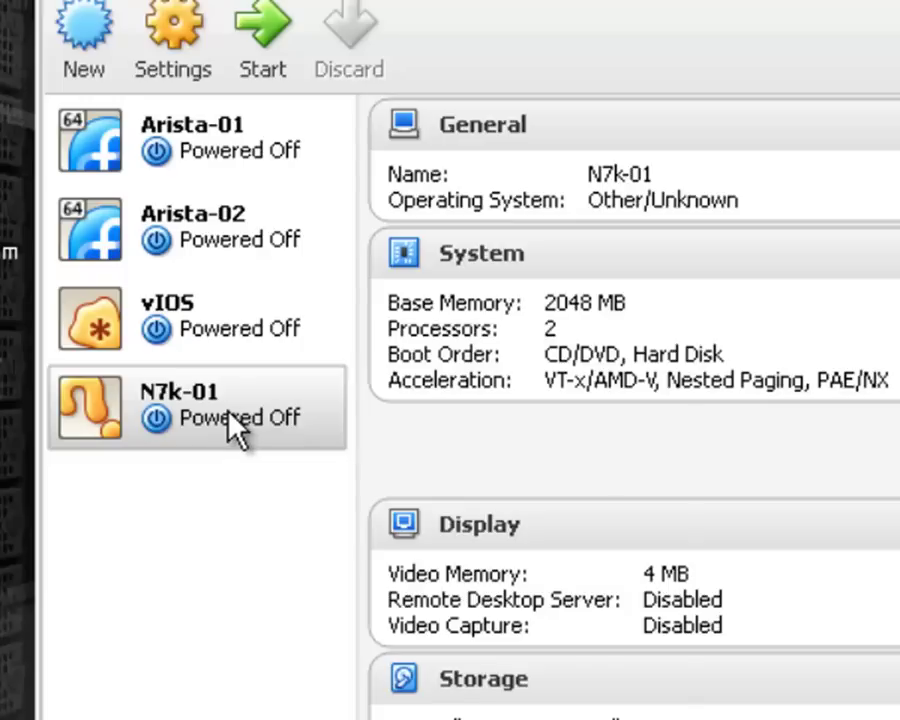
- Make a full clone of N7k-01 with reinitialized MAC addresses
{"action": "right_click", "coordinate": [233, 428]}
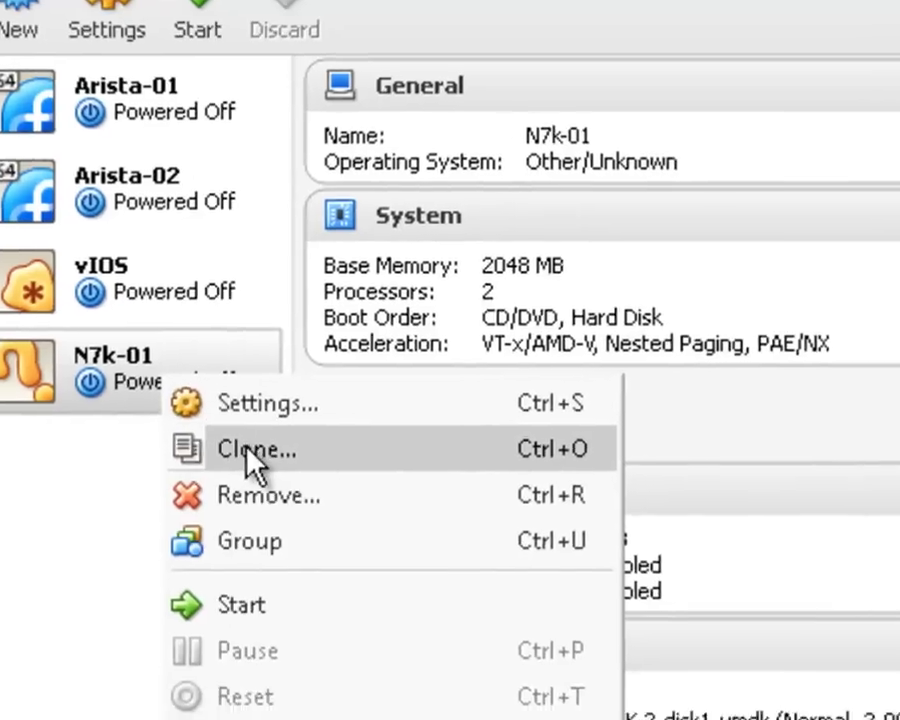
{"action": "left_click", "coordinate": [310, 486]}
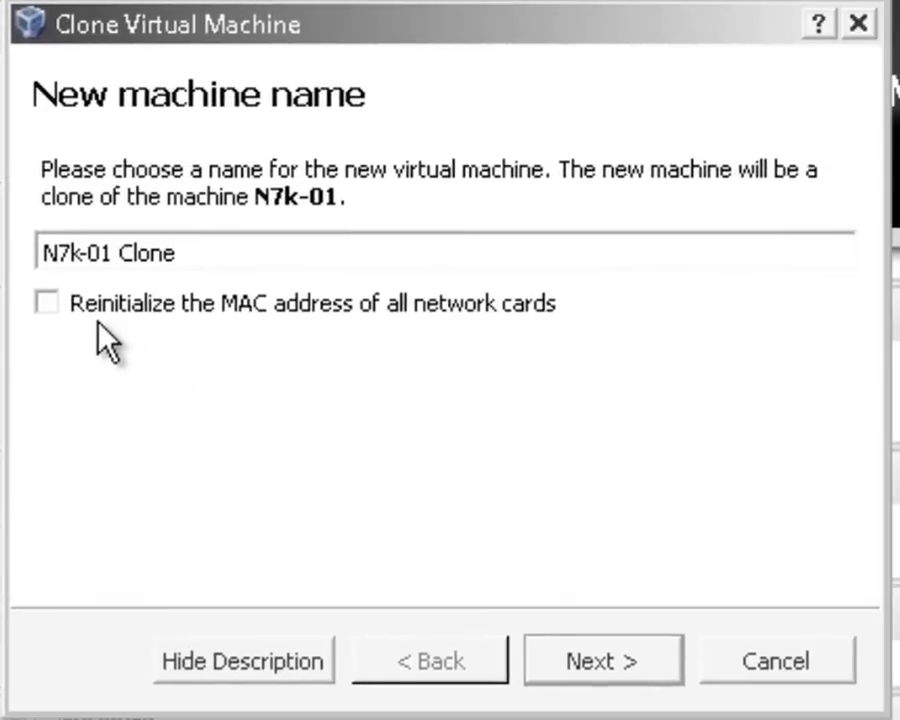
{"action": "left_click", "coordinate": [55, 311]}
{"action": "left_click", "coordinate": [620, 680]}
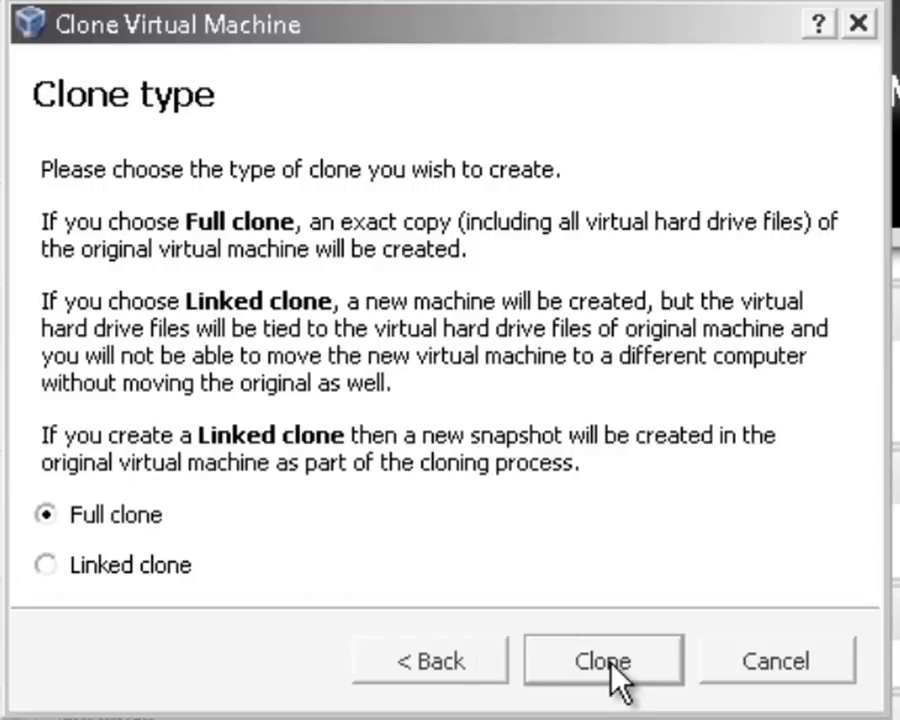
{"action": "left_click", "coordinate": [612, 660]}
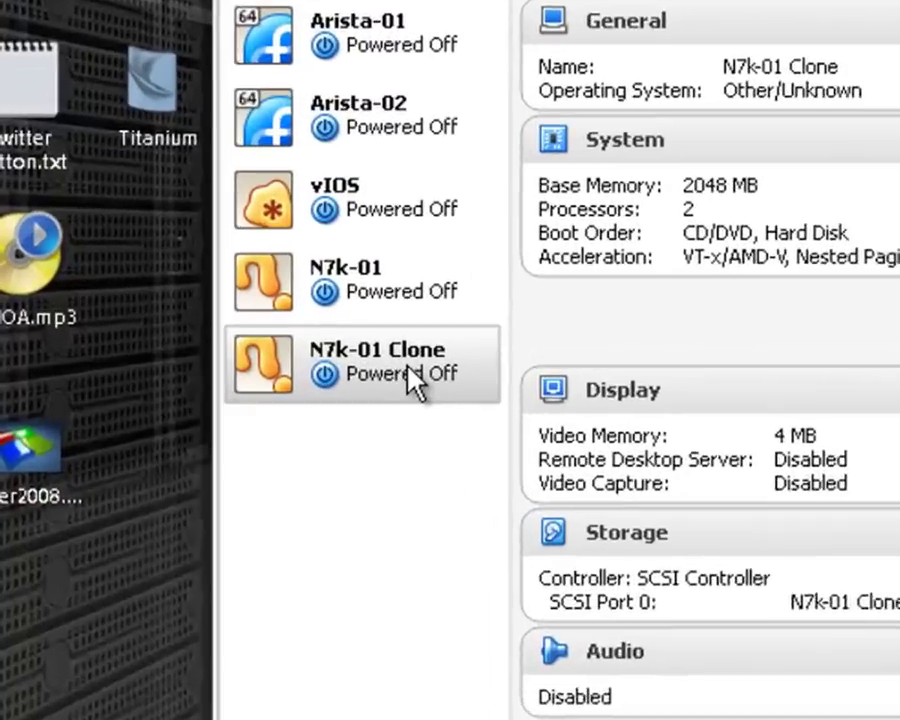
- Change N7k-01 Clone's name to N7k-02 in its settings and move the VirtualBox Manager aside
{"action": "right_click", "coordinate": [201, 368]}
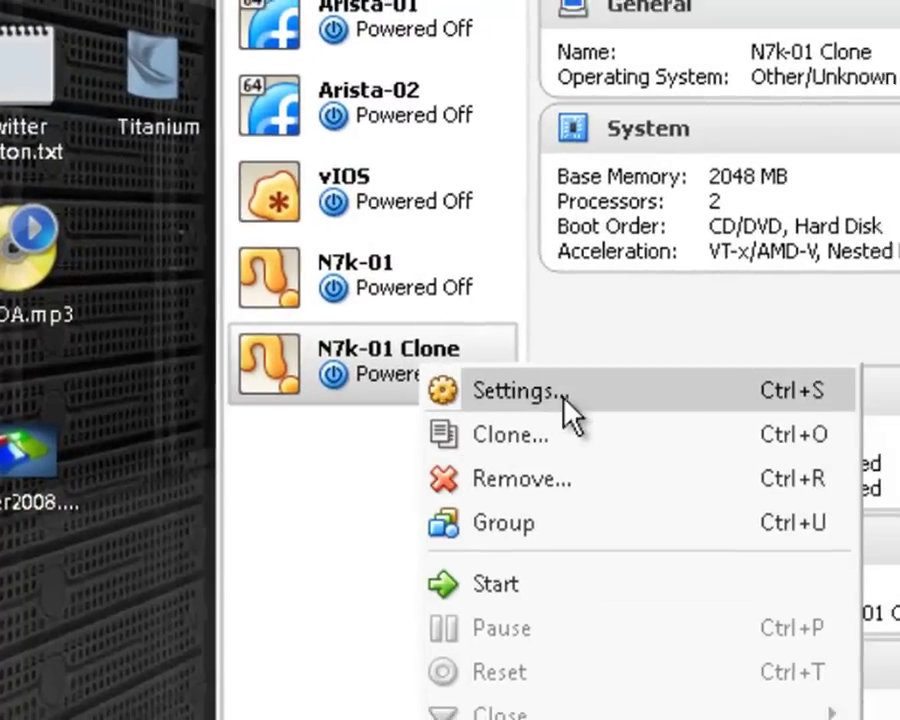
{"action": "left_click", "coordinate": [583, 396]}
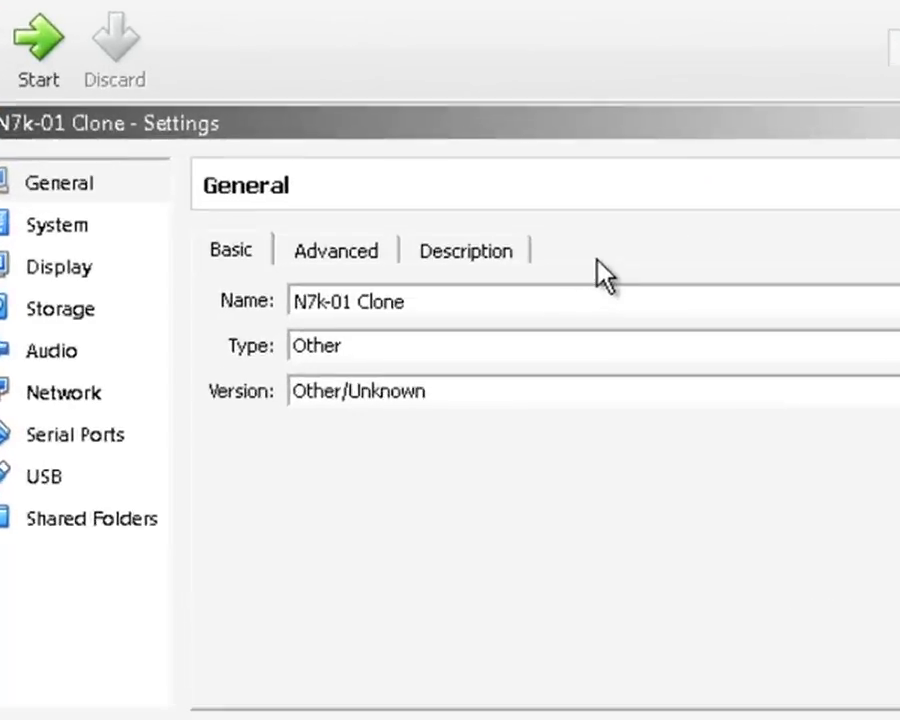
{"action": "key", "text": "BackSpace"}
{"action": "key", "text": "BackSpace"}
{"action": "key", "text": "BackSpace"}
{"action": "key", "text": "BackSpace"}
{"action": "key", "text": "BackSpace"}
{"action": "key", "text": "BackSpace"}
{"action": "key", "text": "BackSpace"}
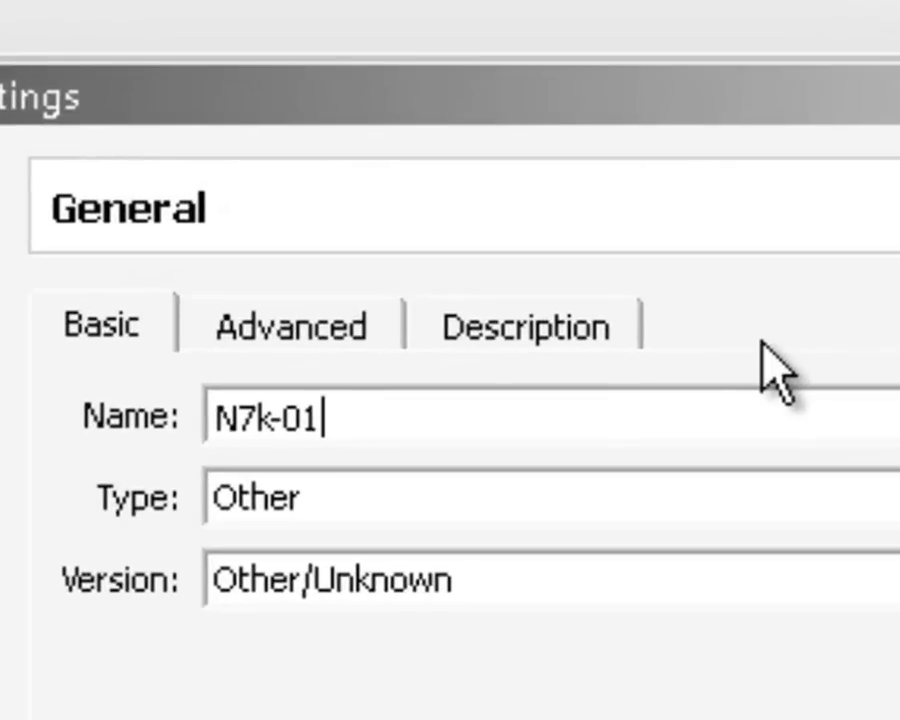
{"action": "type", "text": "2"}
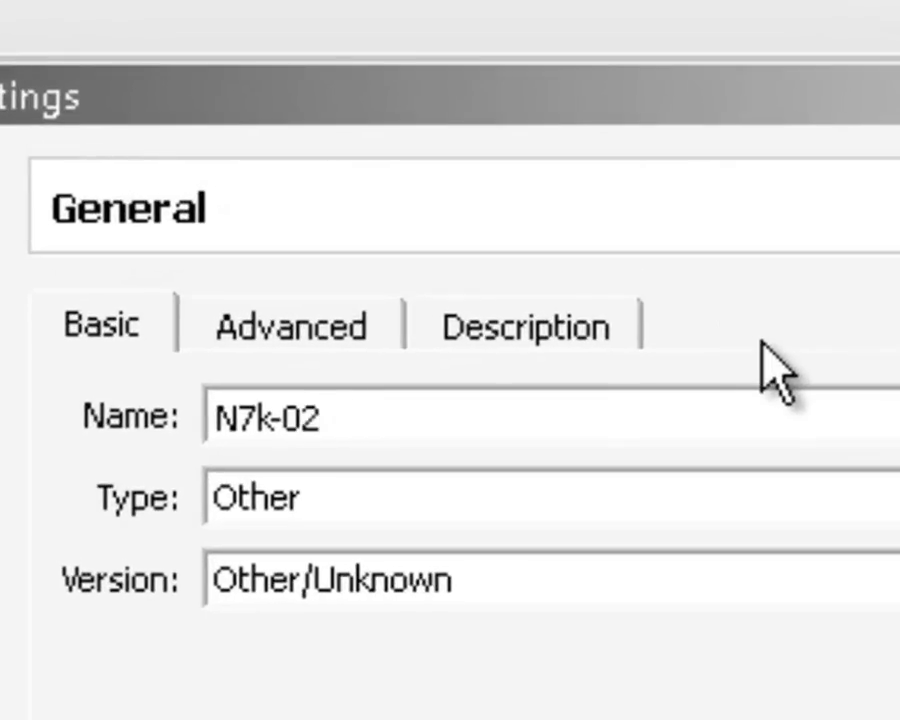
{"action": "key", "text": "Return"}
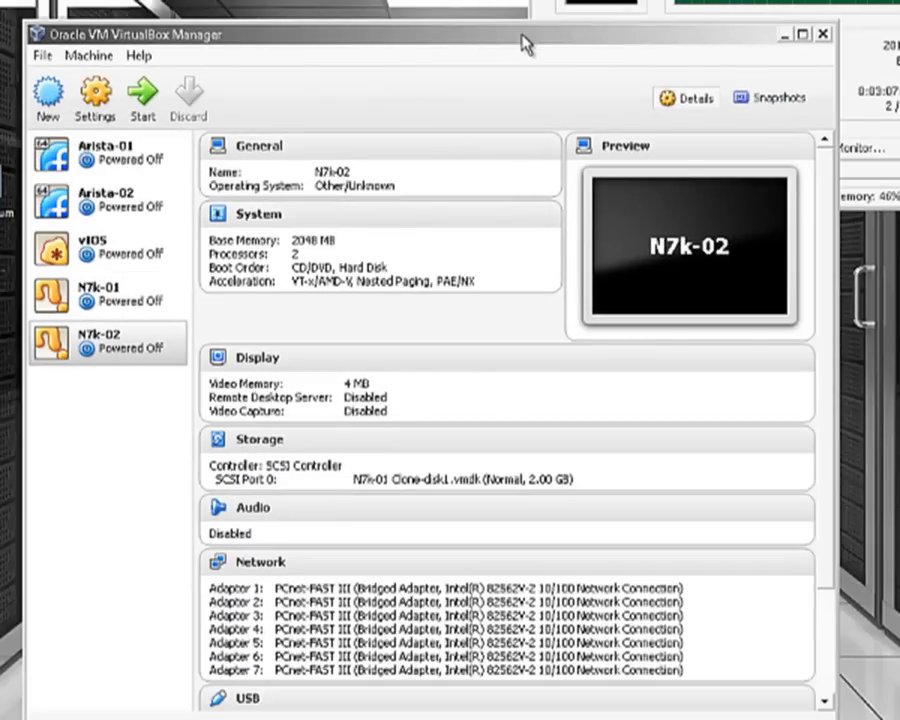
{"action": "left_click_drag", "start_coordinate": [525, 45], "coordinate": [327, 127]}
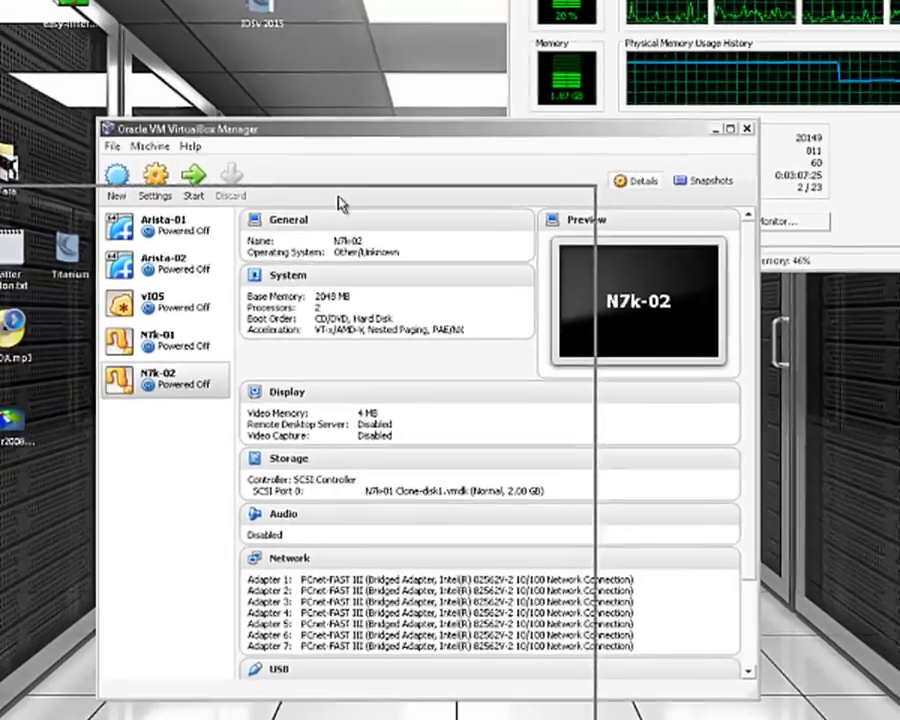
{"action": "left_click_drag", "start_coordinate": [340, 204], "coordinate": [340, 204]}
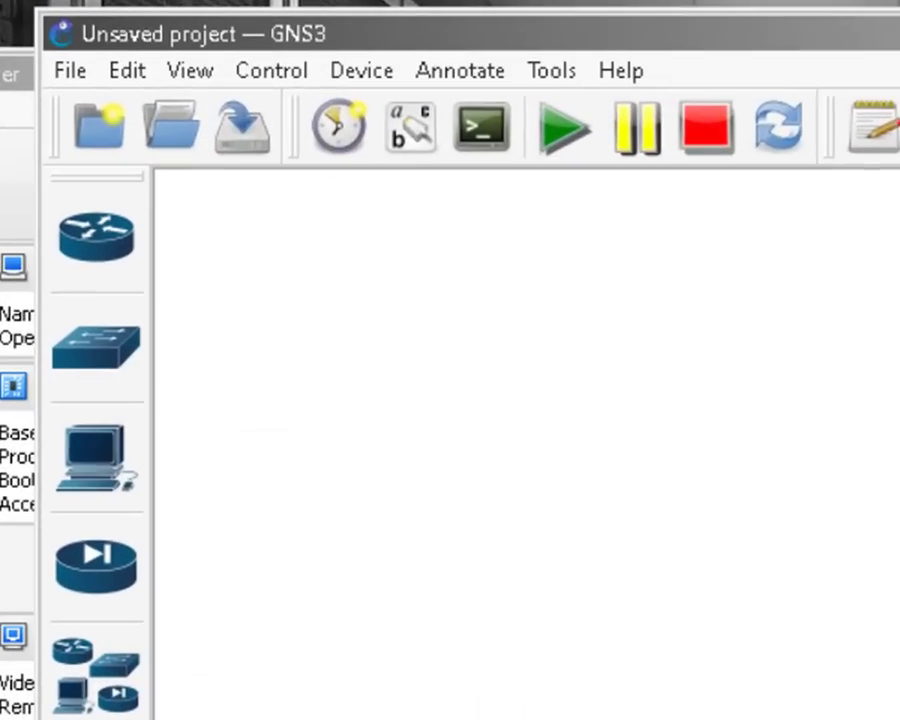
- In Preferences > VirtualBox VMs, start a new VM and select N7k-01 from the machine list
{"action": "left_click", "coordinate": [127, 71]}
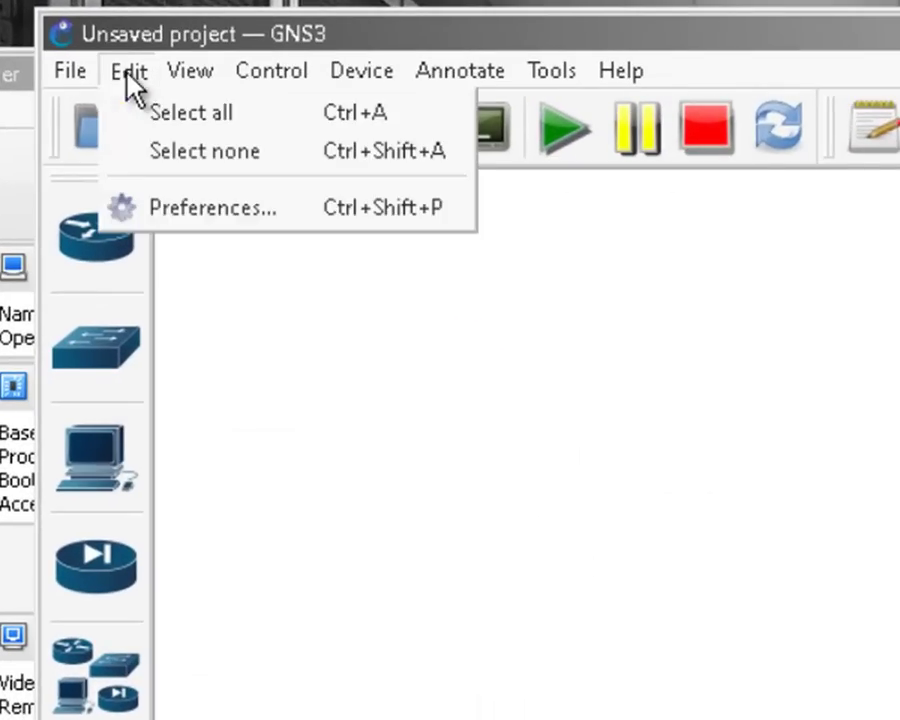
{"action": "left_click", "coordinate": [226, 210]}
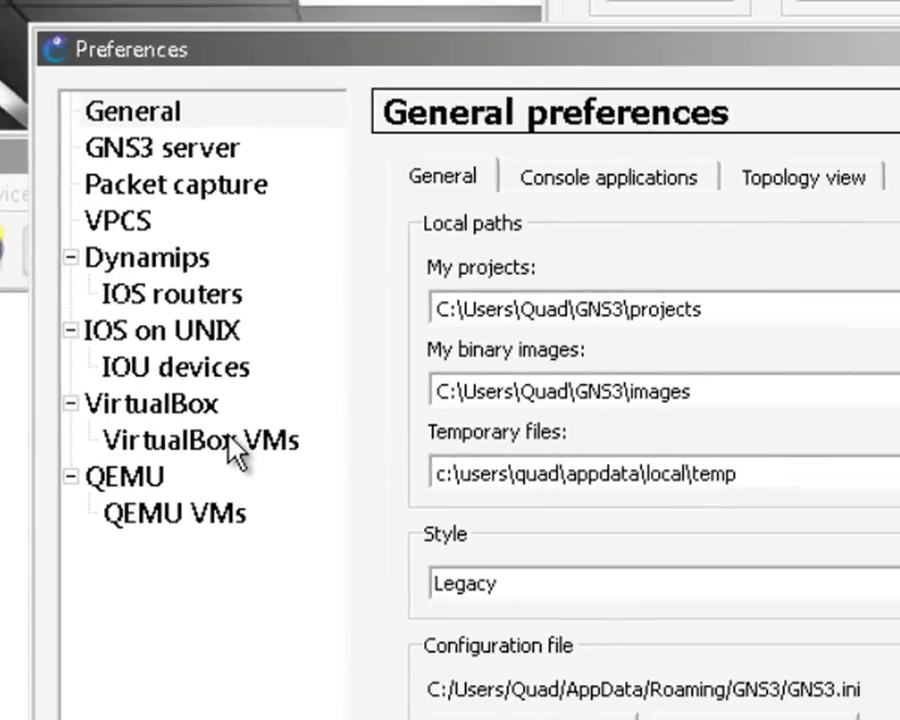
{"action": "left_click", "coordinate": [228, 441]}
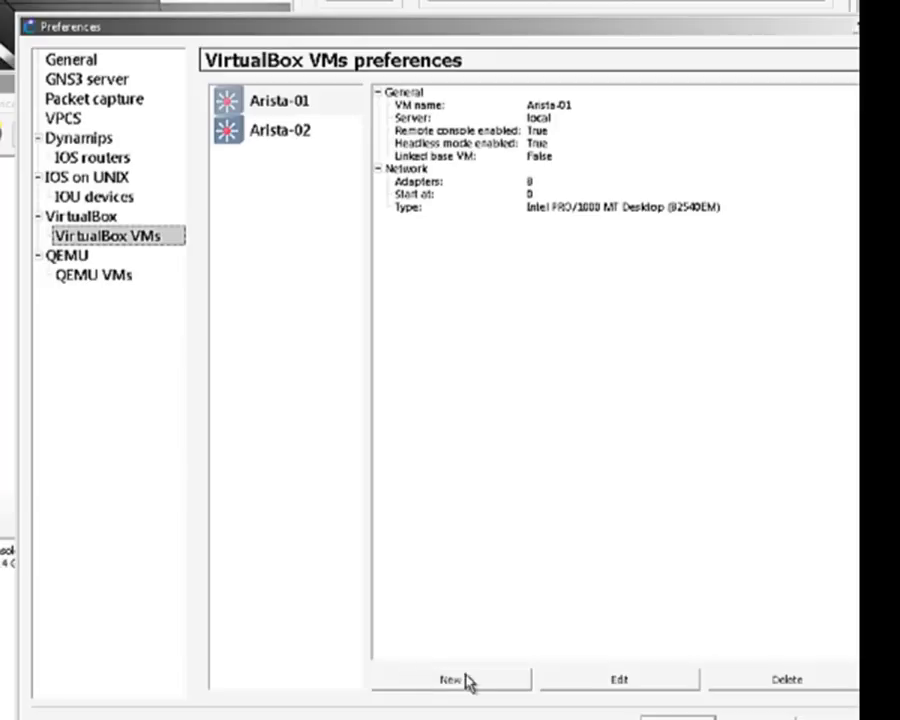
{"action": "left_click", "coordinate": [451, 680]}
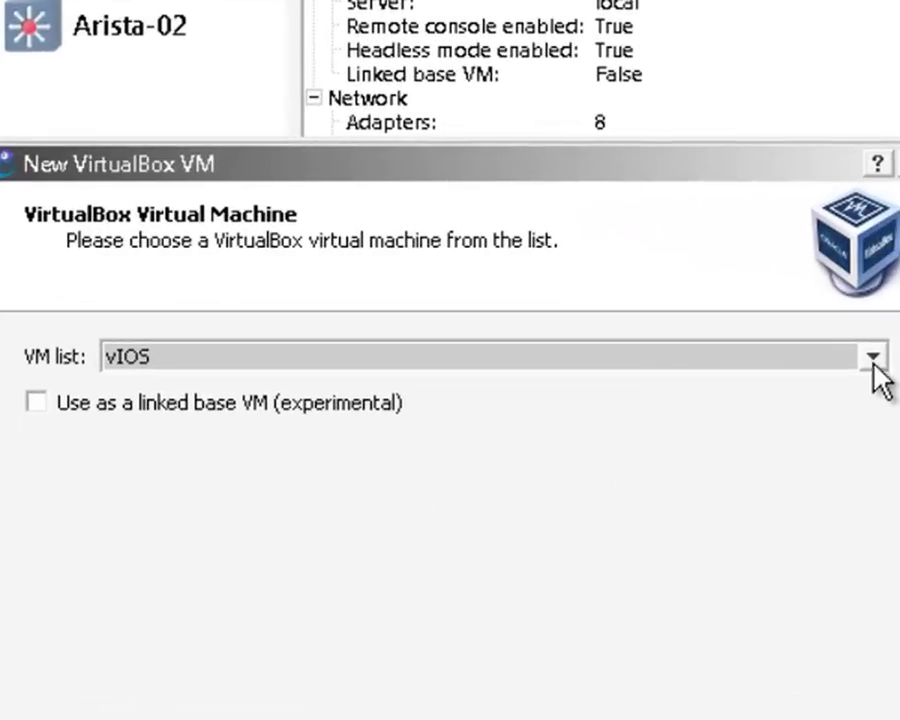
{"action": "left_click", "coordinate": [674, 305]}
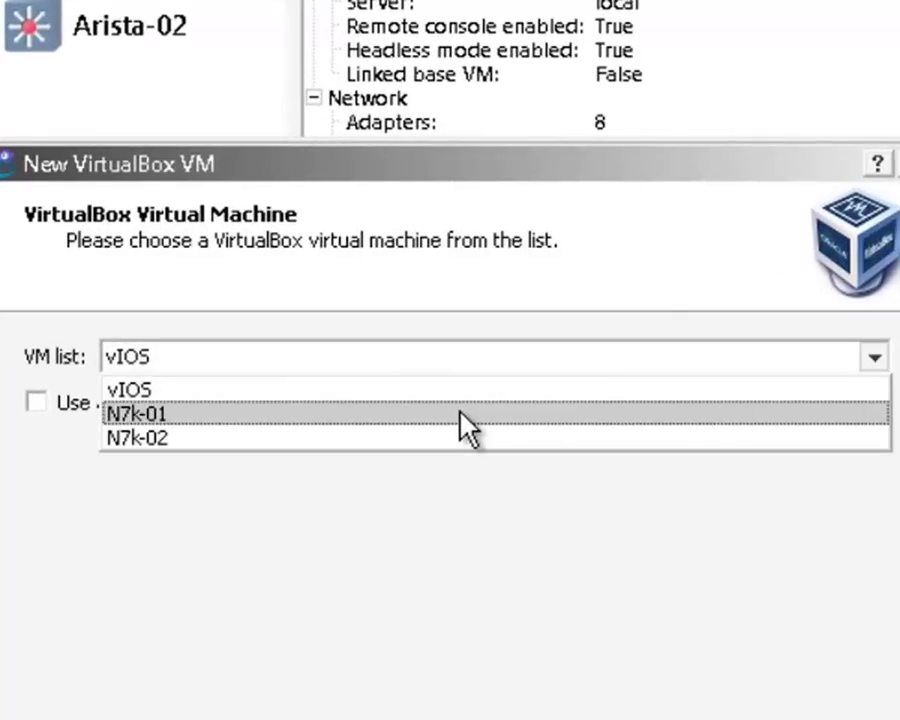
{"action": "left_click", "coordinate": [466, 420]}
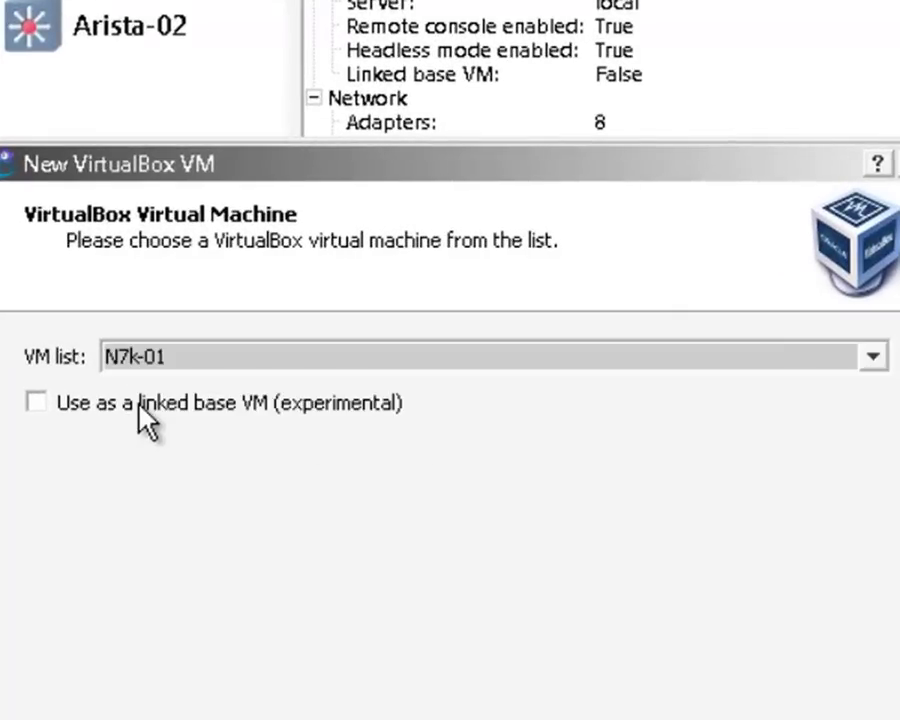
- Finish adding N7k-01, then enable its remote console and headless mode
{"action": "left_click", "coordinate": [647, 671]}
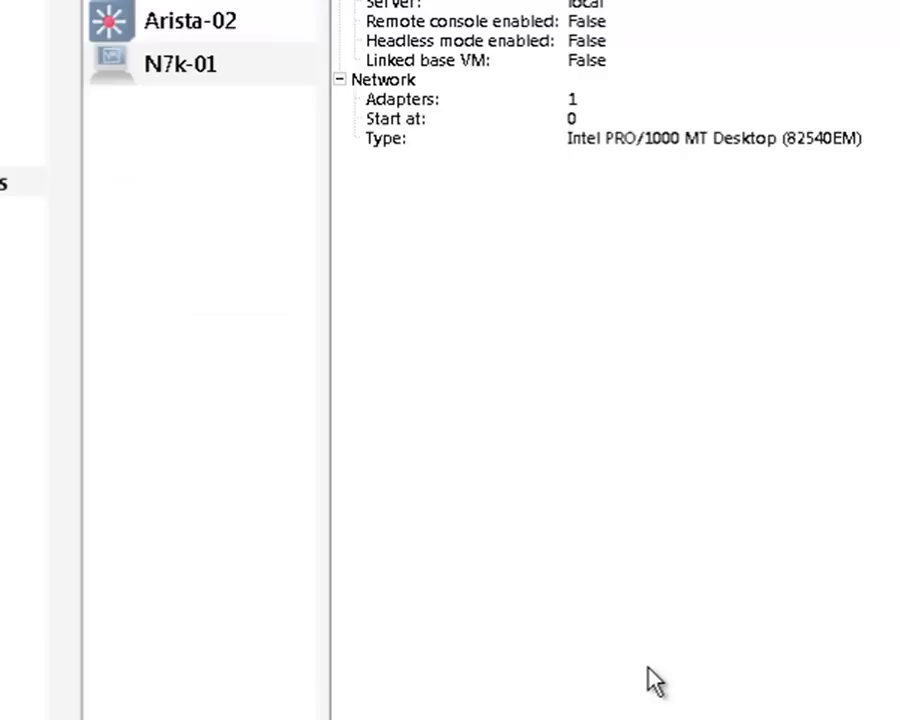
{"action": "left_click", "coordinate": [232, 72]}
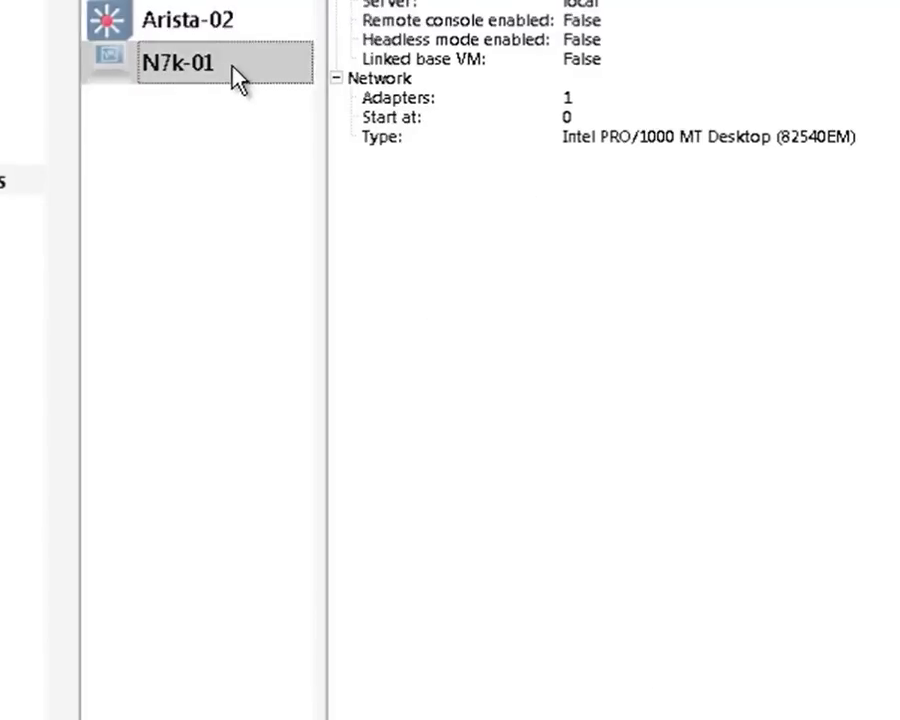
{"action": "left_click", "coordinate": [630, 719]}
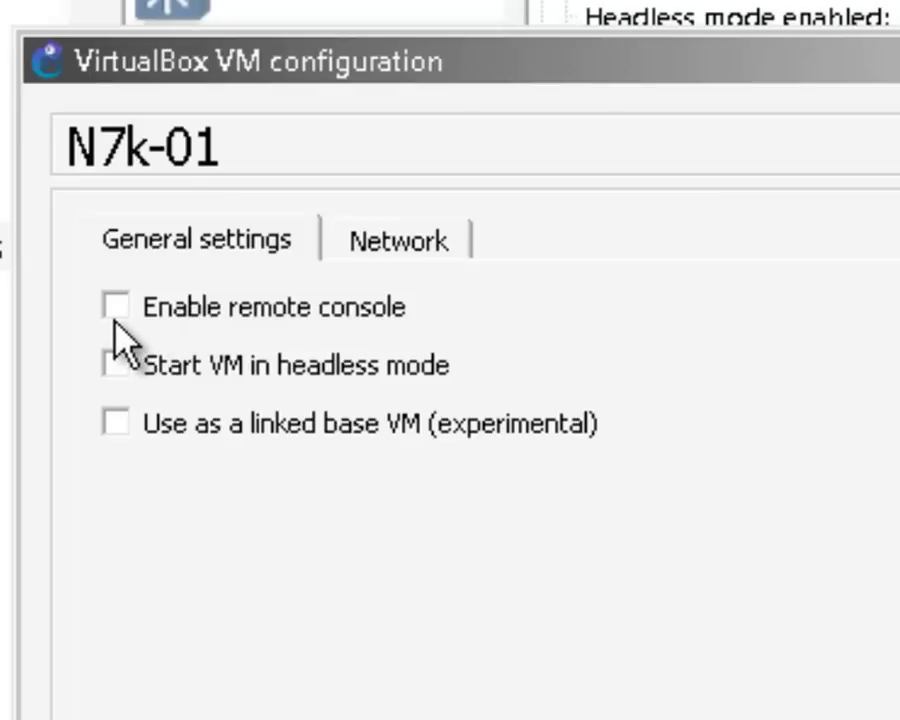
{"action": "left_click", "coordinate": [115, 306]}
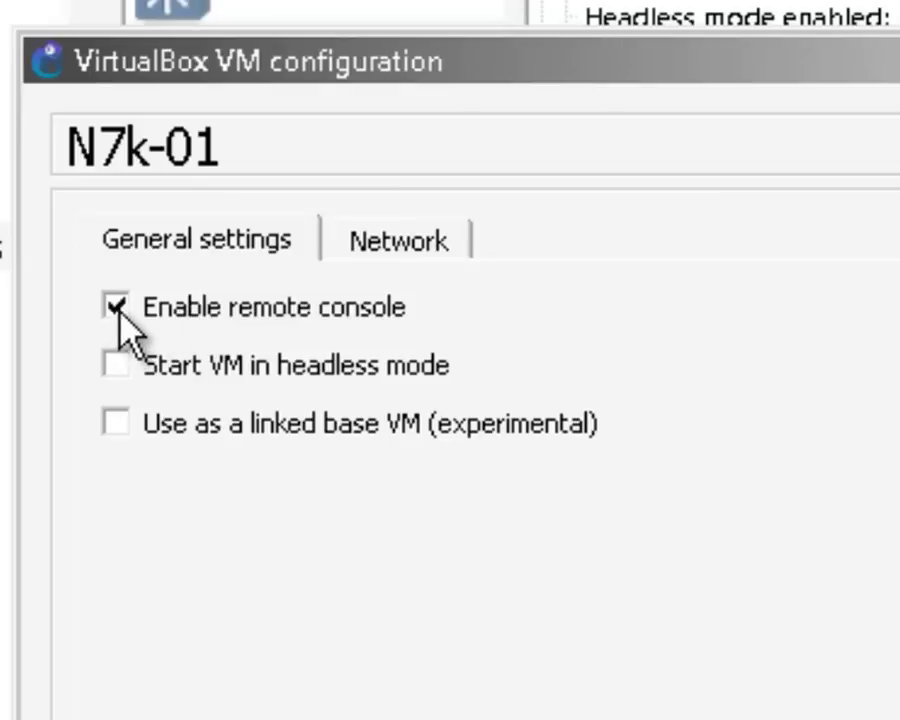
{"action": "left_click", "coordinate": [117, 368]}
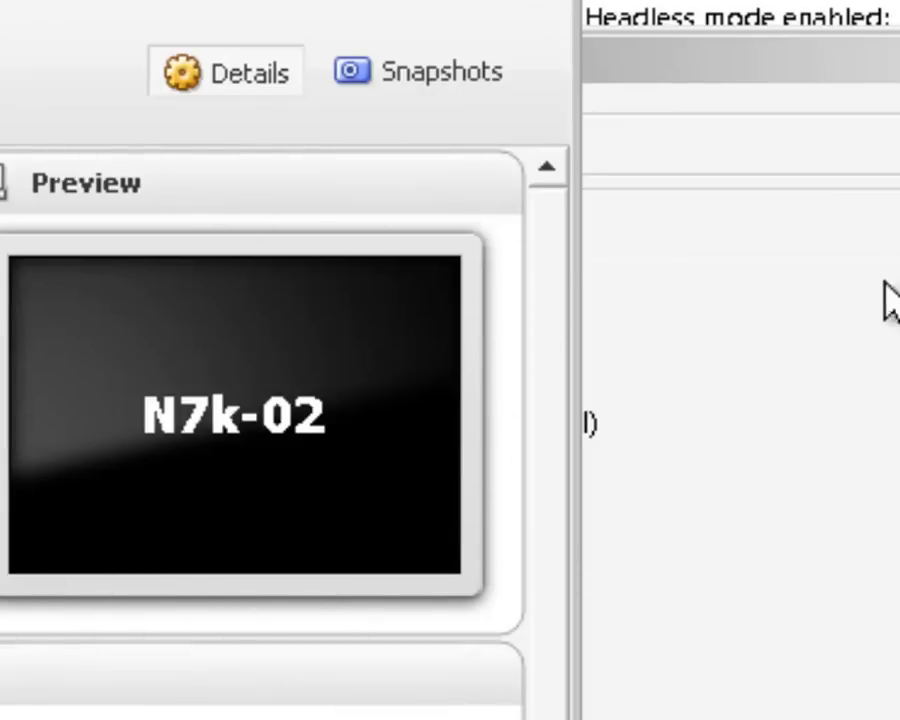
- Set N7k-01's network adapters to 8 and save the configuration
{"action": "left_click", "coordinate": [893, 72]}
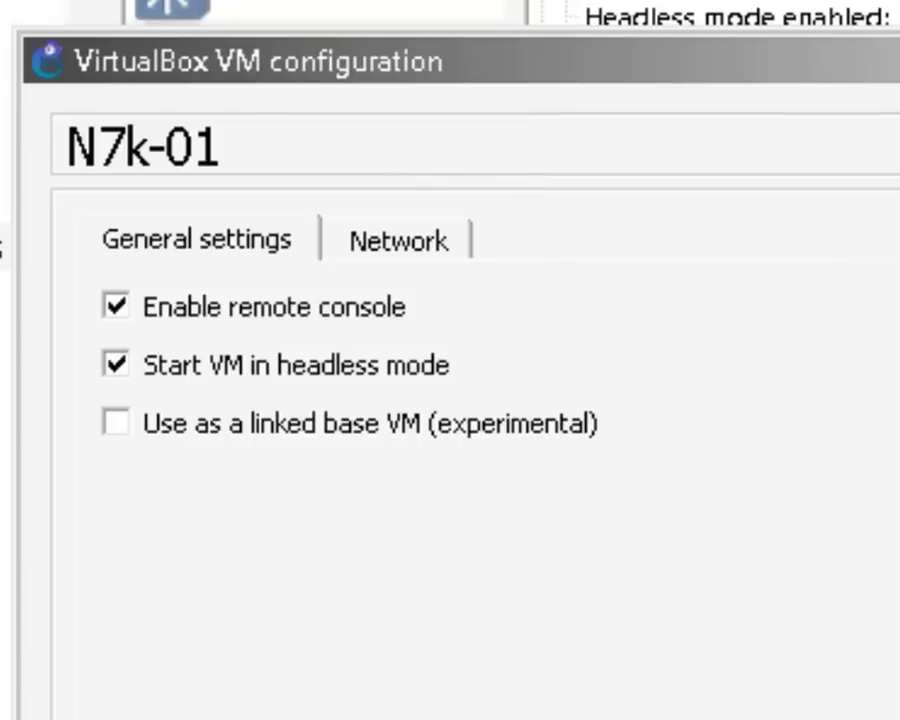
{"action": "left_click", "coordinate": [430, 247]}
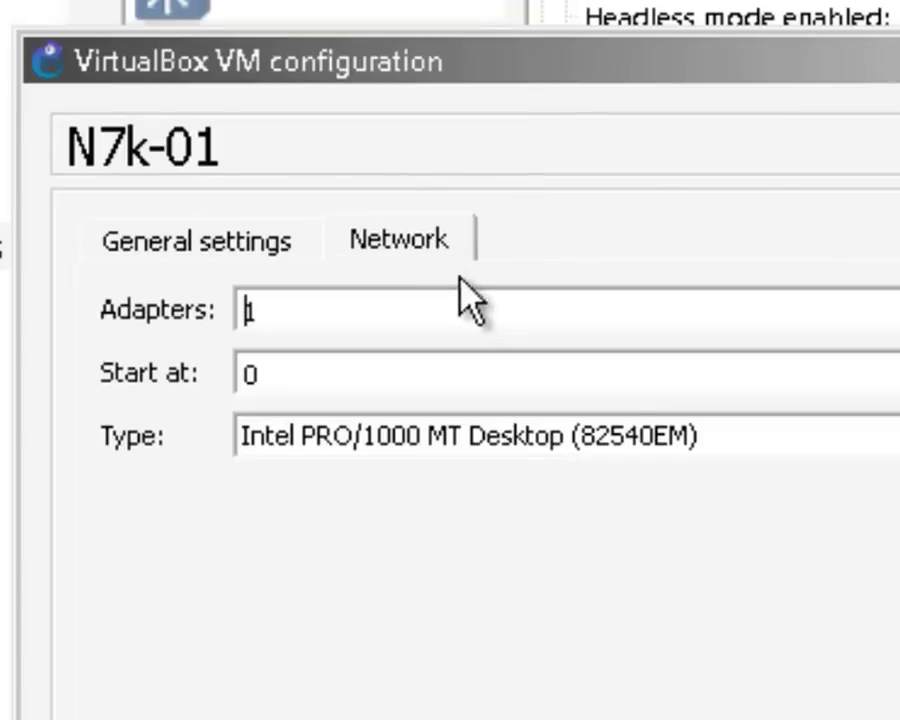
{"action": "left_click", "coordinate": [210, 312]}
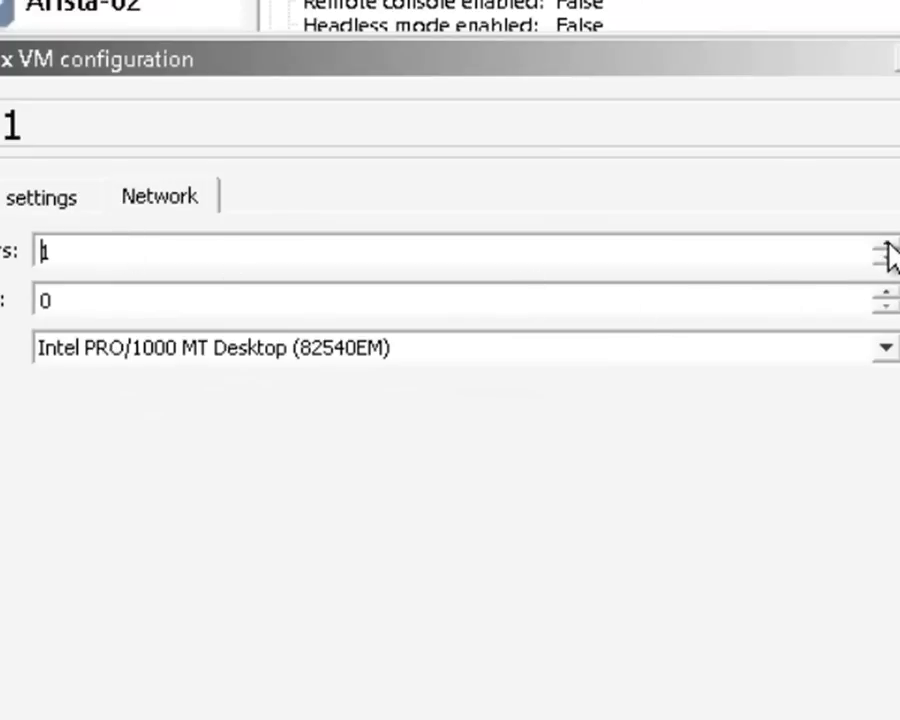
{"action": "left_click", "coordinate": [887, 244]}
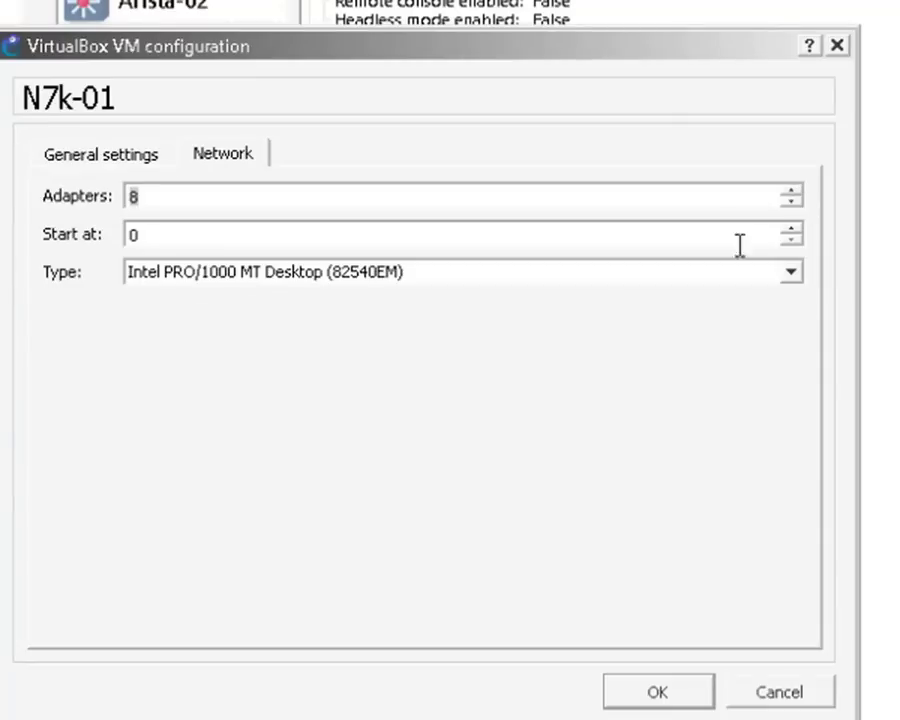
{"action": "left_click", "coordinate": [667, 689]}
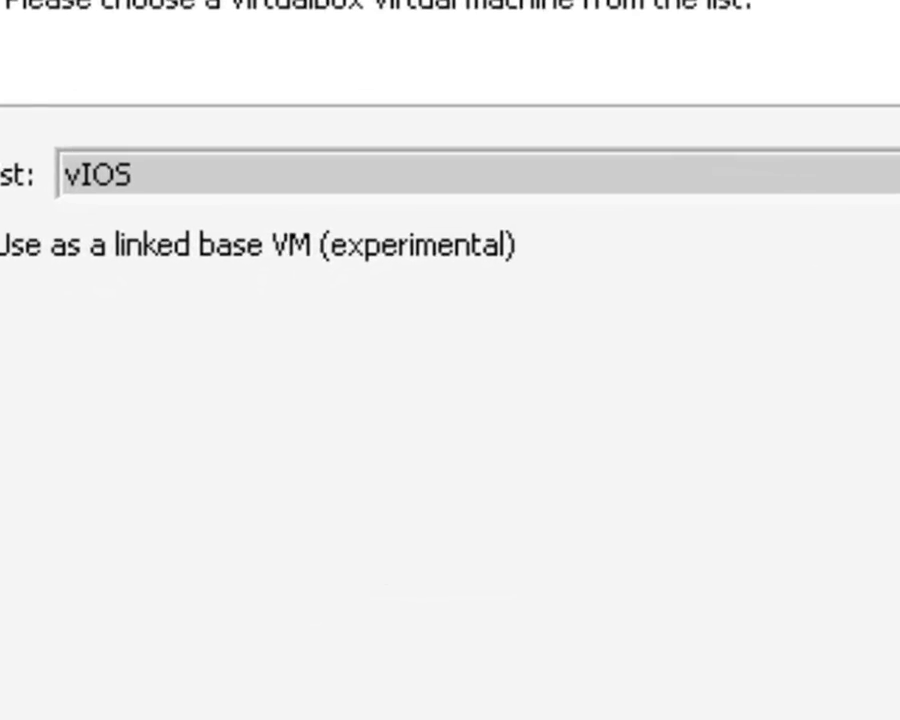
- Add N7k-02 as a new VirtualBox VM
{"action": "left_click", "coordinate": [880, 168]}
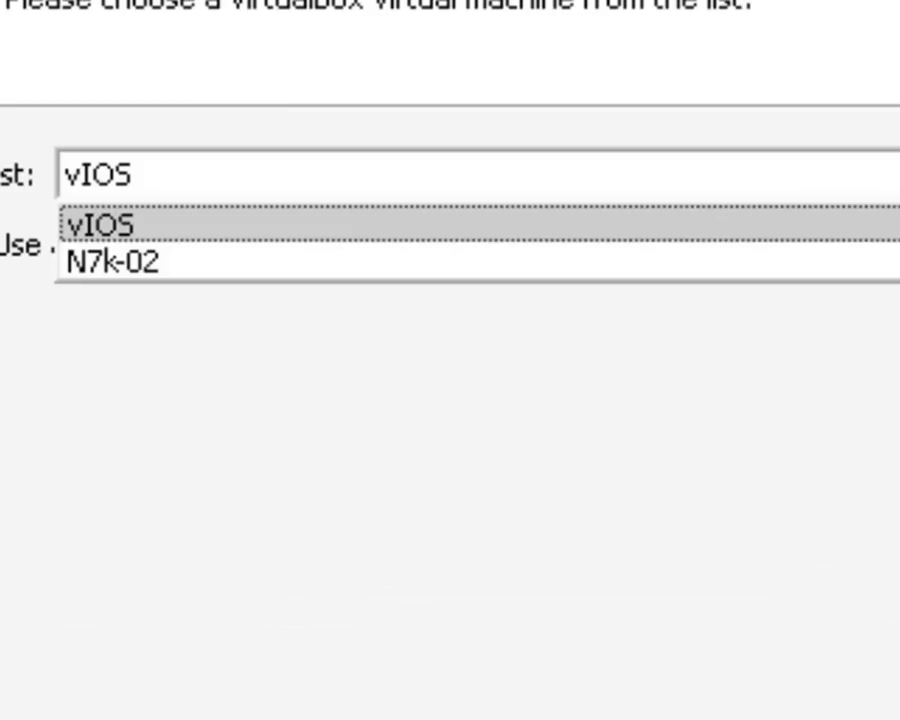
{"action": "left_click", "coordinate": [353, 258]}
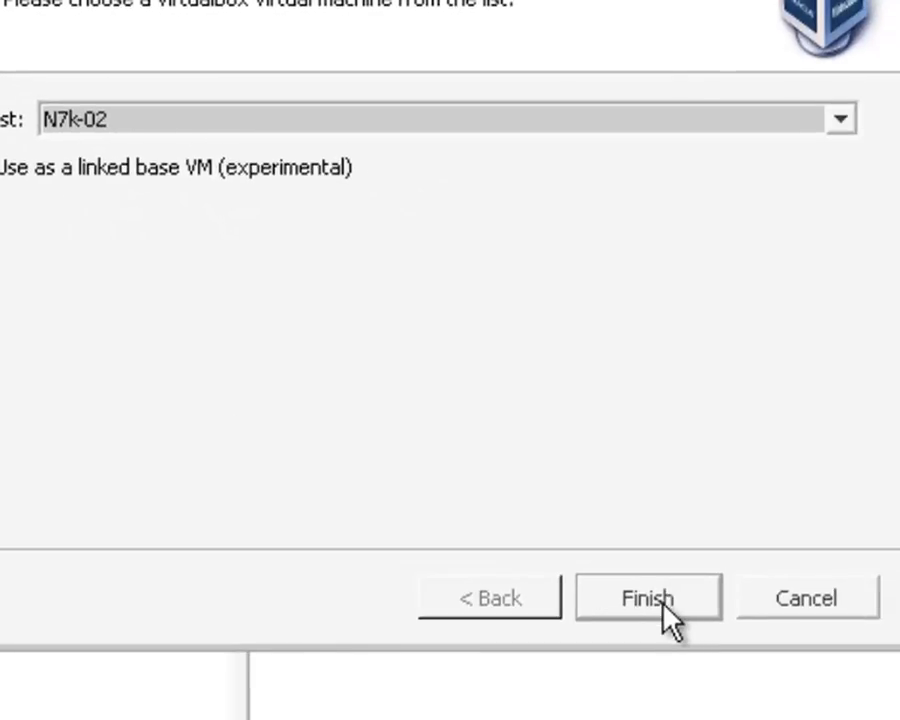
{"action": "left_click", "coordinate": [648, 598]}
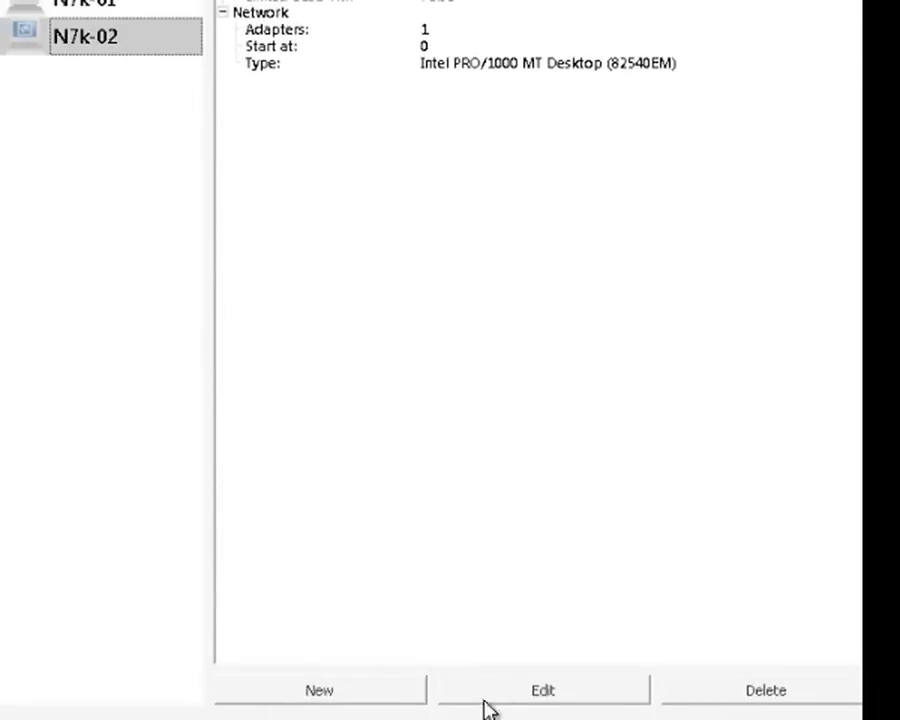
- Enable remote console and headless mode for N7k-02, and raise its adapters to 9
{"action": "left_click", "coordinate": [540, 692]}
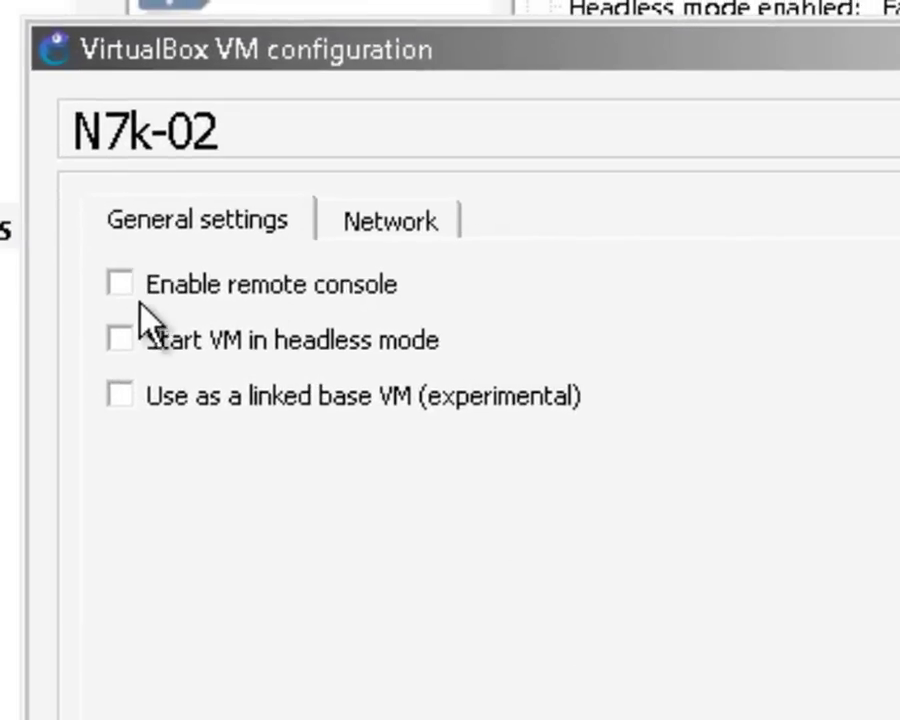
{"action": "left_click", "coordinate": [122, 287]}
{"action": "left_click", "coordinate": [140, 340]}
{"action": "left_click", "coordinate": [415, 218]}
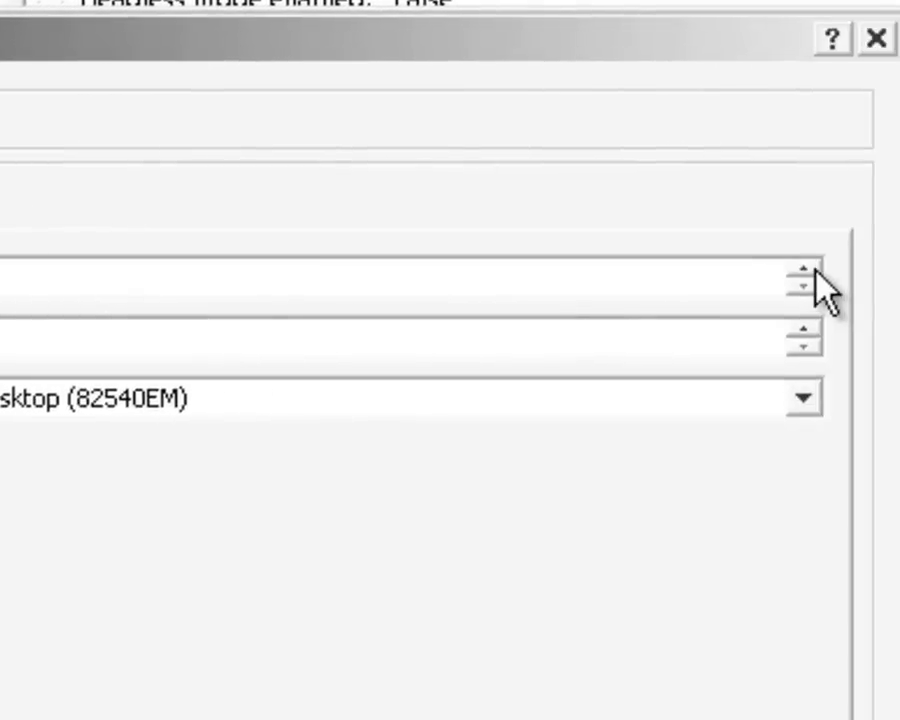
{"action": "left_click", "coordinate": [814, 272]}
{"action": "left_click", "coordinate": [814, 272]}
{"action": "left_click", "coordinate": [814, 272]}
{"action": "left_click", "coordinate": [814, 272]}
{"action": "left_click", "coordinate": [814, 272]}
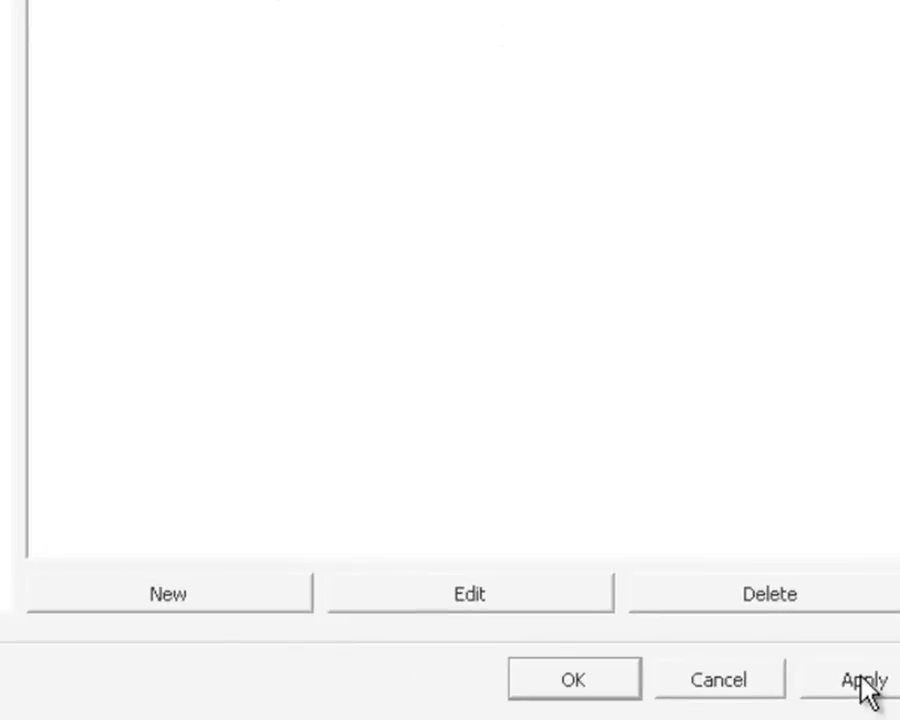
- Apply and close Preferences, find N7k-01 and N7k-02 in All devices, then reopen Preferences
{"action": "left_click", "coordinate": [864, 684]}
{"action": "left_click", "coordinate": [575, 682]}
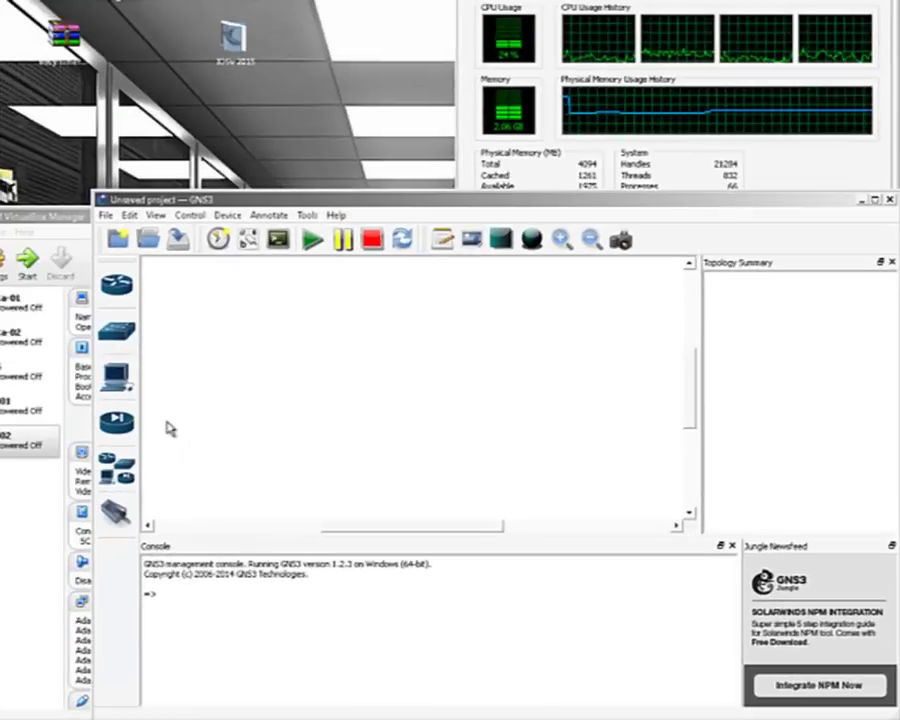
{"action": "left_click", "coordinate": [116, 468]}
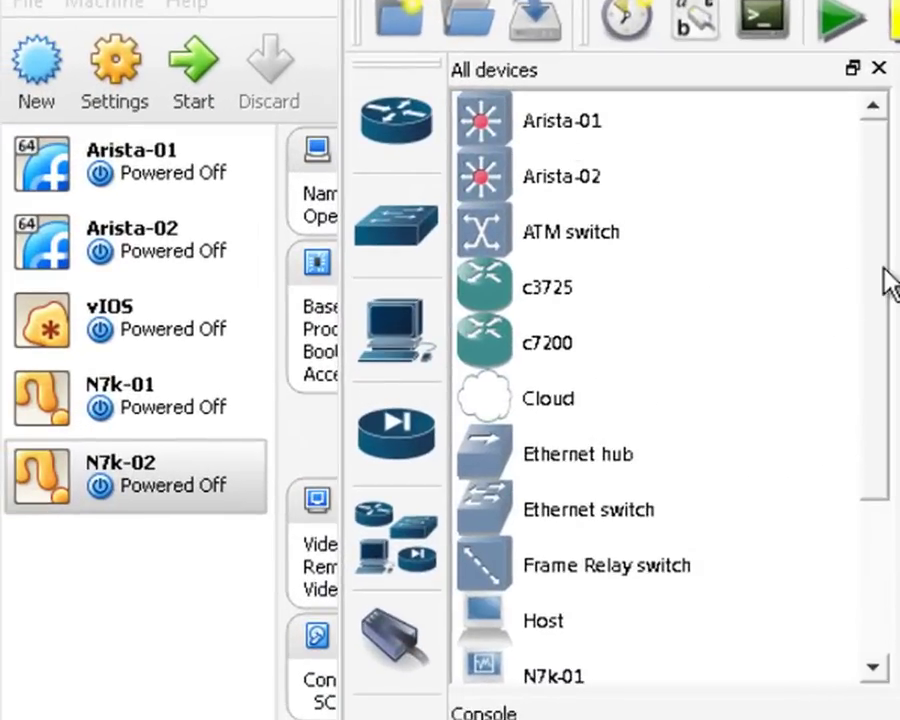
{"action": "left_click_drag", "start_coordinate": [882, 281], "coordinate": [888, 382]}
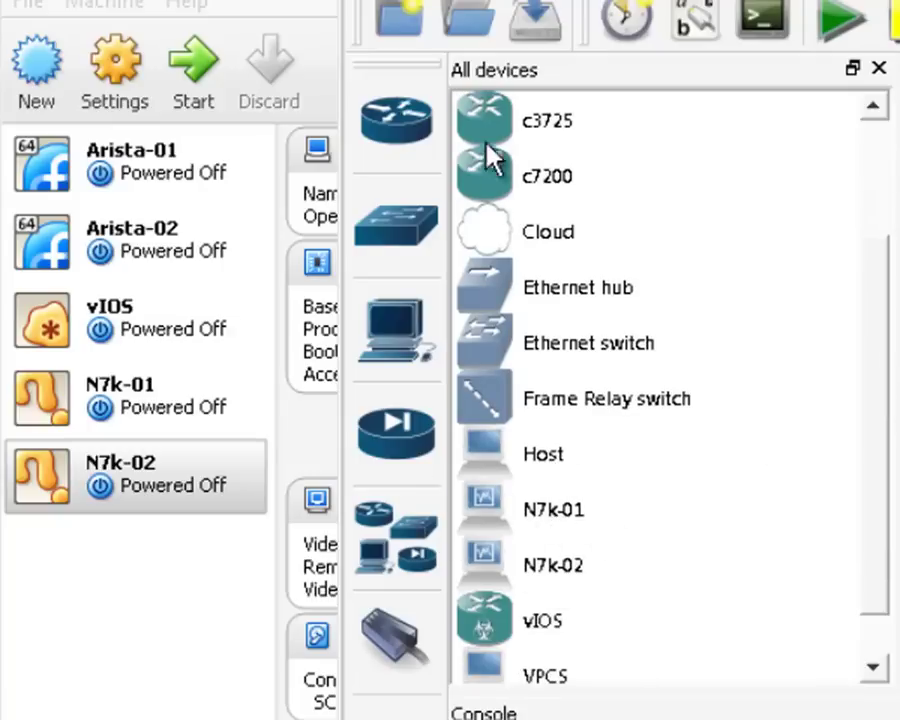
{"action": "left_click", "coordinate": [430, 0]}
{"action": "left_click", "coordinate": [485, 90]}
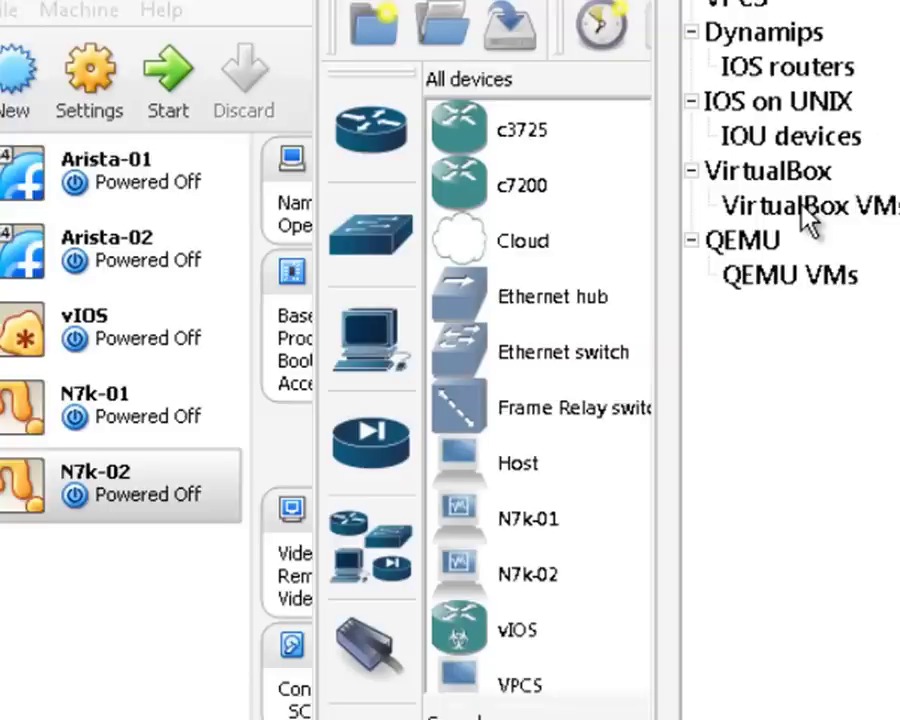
- Change N7k-01's symbol to multilayer_switch
{"action": "left_click", "coordinate": [840, 198]}
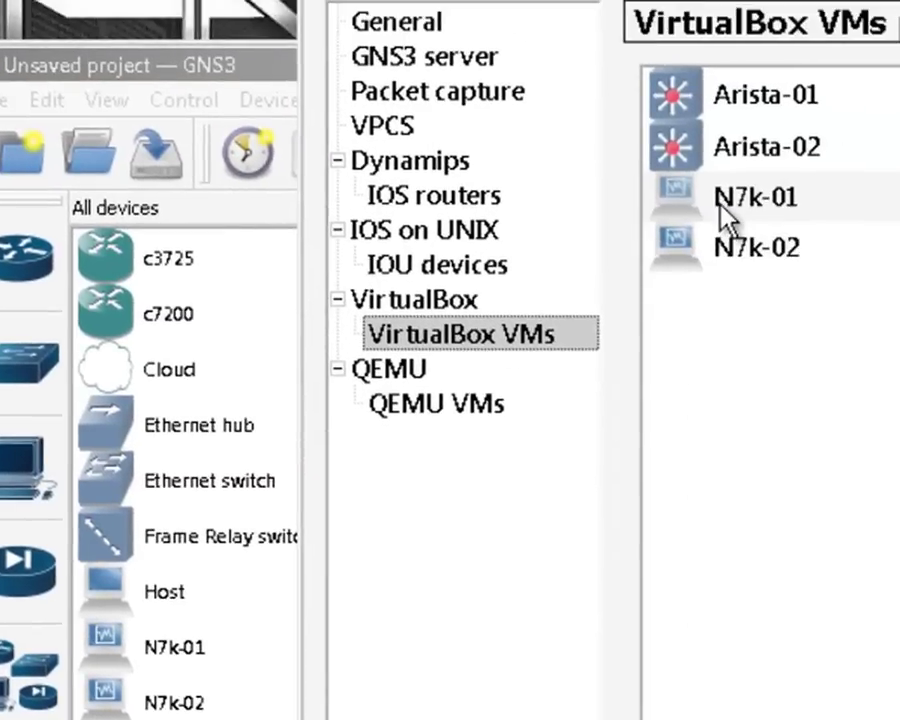
{"action": "left_click", "coordinate": [725, 215]}
{"action": "right_click", "coordinate": [725, 217]}
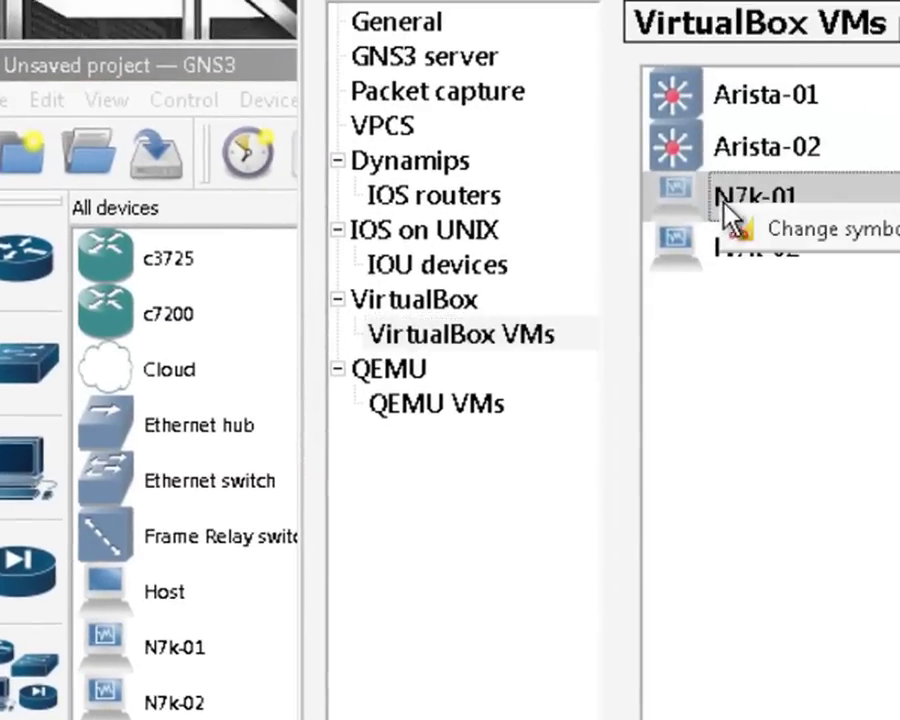
{"action": "left_click", "coordinate": [858, 234]}
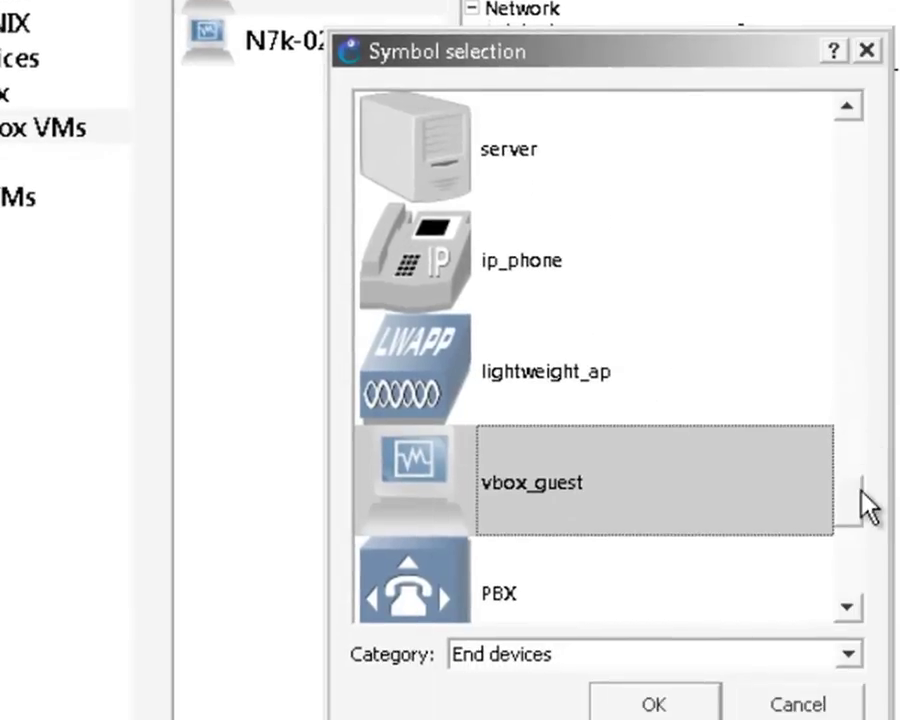
{"action": "left_click_drag", "start_coordinate": [860, 515], "coordinate": [858, 472]}
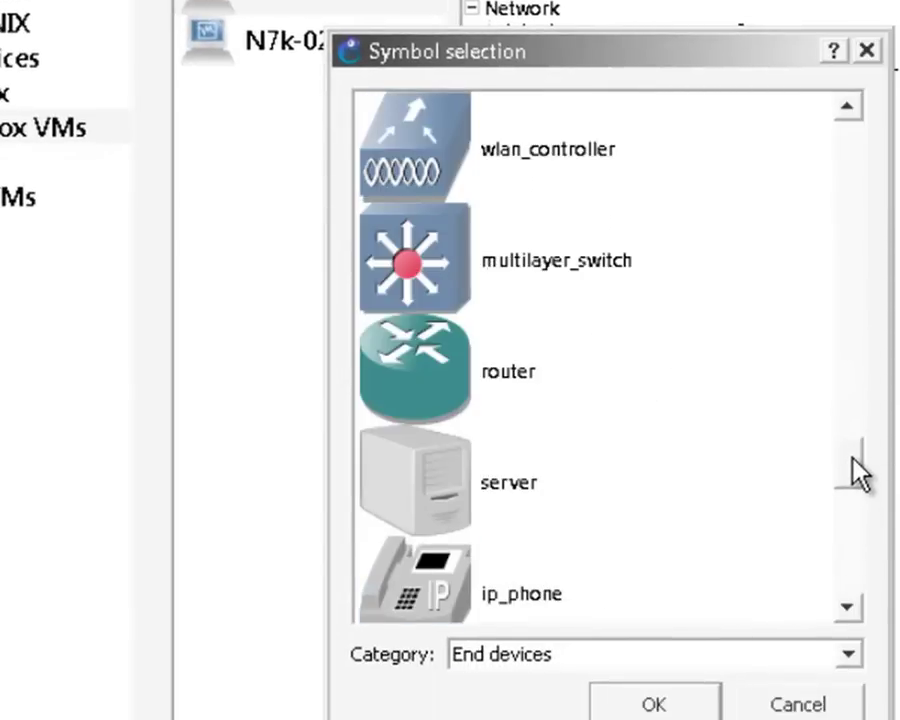
{"action": "left_click", "coordinate": [448, 301]}
{"action": "left_click", "coordinate": [688, 708]}
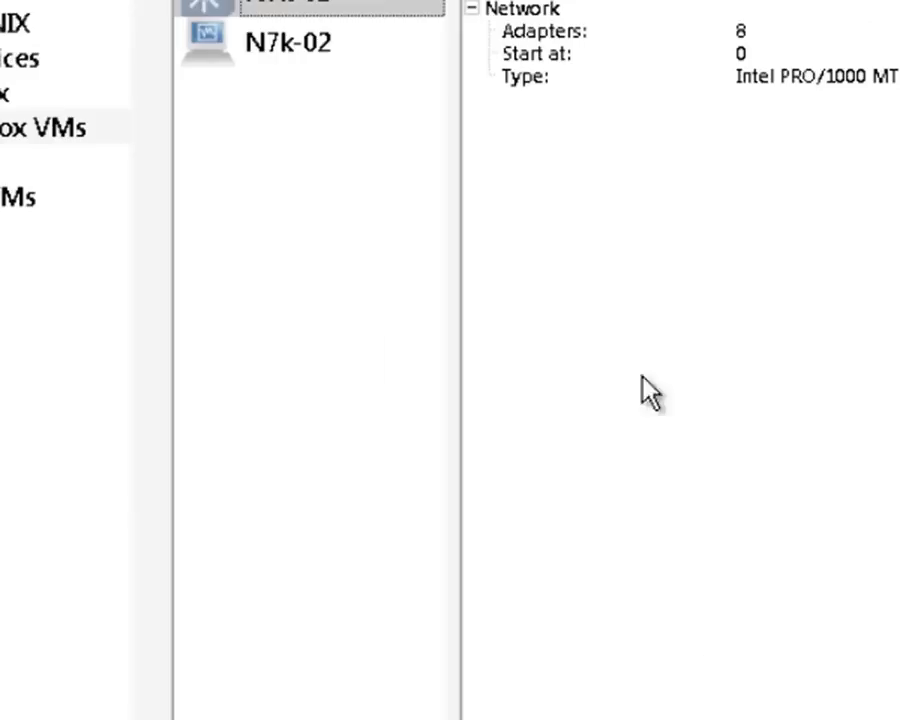
- Change N7k-02's symbol to multilayer_switch as well
{"action": "right_click", "coordinate": [292, 58]}
{"action": "left_click", "coordinate": [368, 84]}
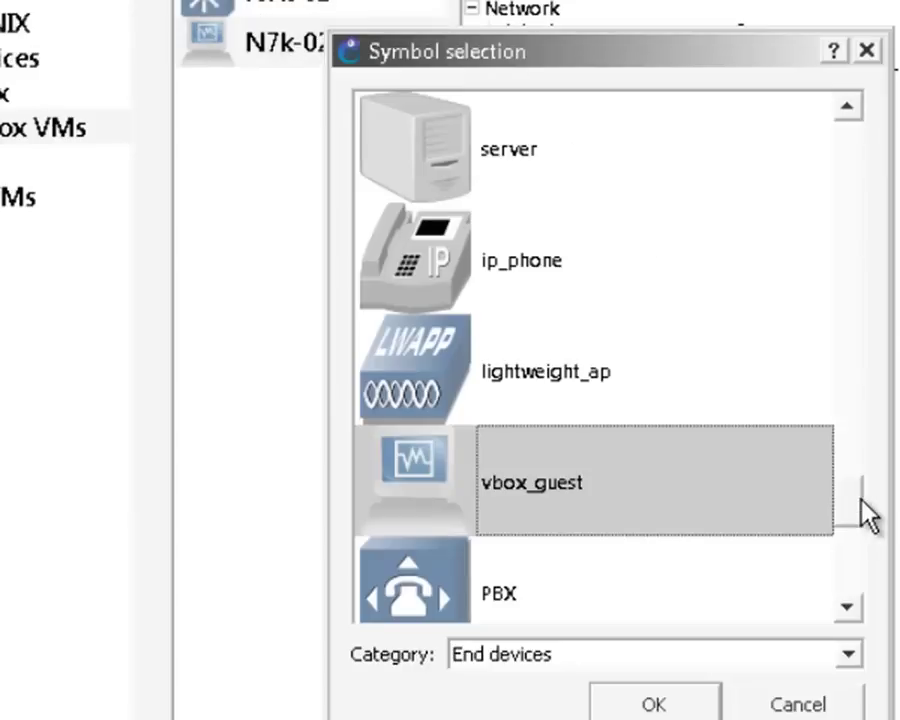
{"action": "left_click_drag", "start_coordinate": [858, 510], "coordinate": [858, 458]}
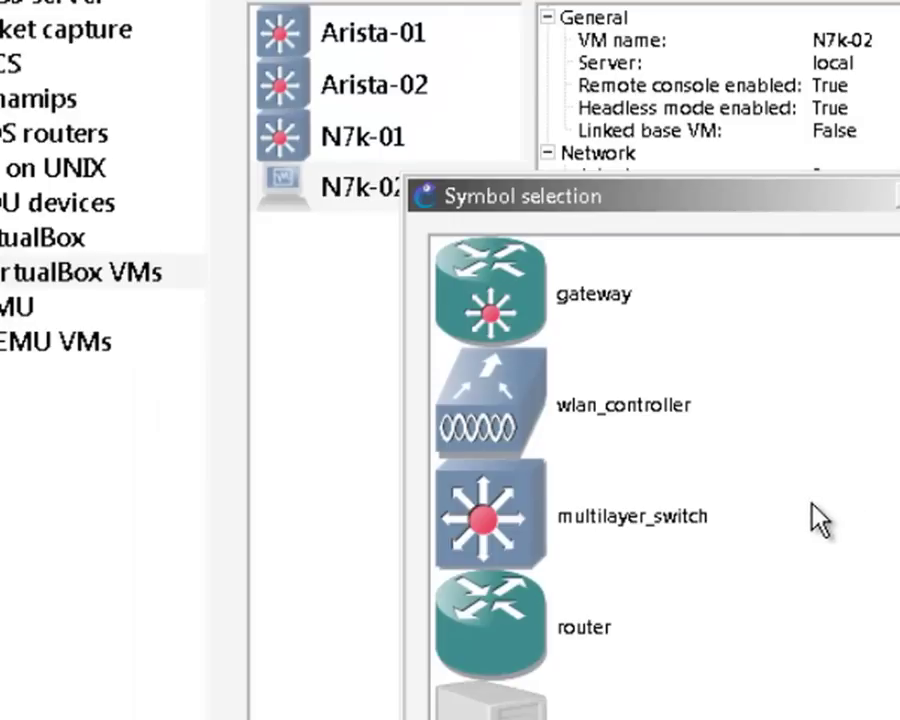
{"action": "left_click", "coordinate": [560, 548]}
{"action": "key", "text": "Return"}
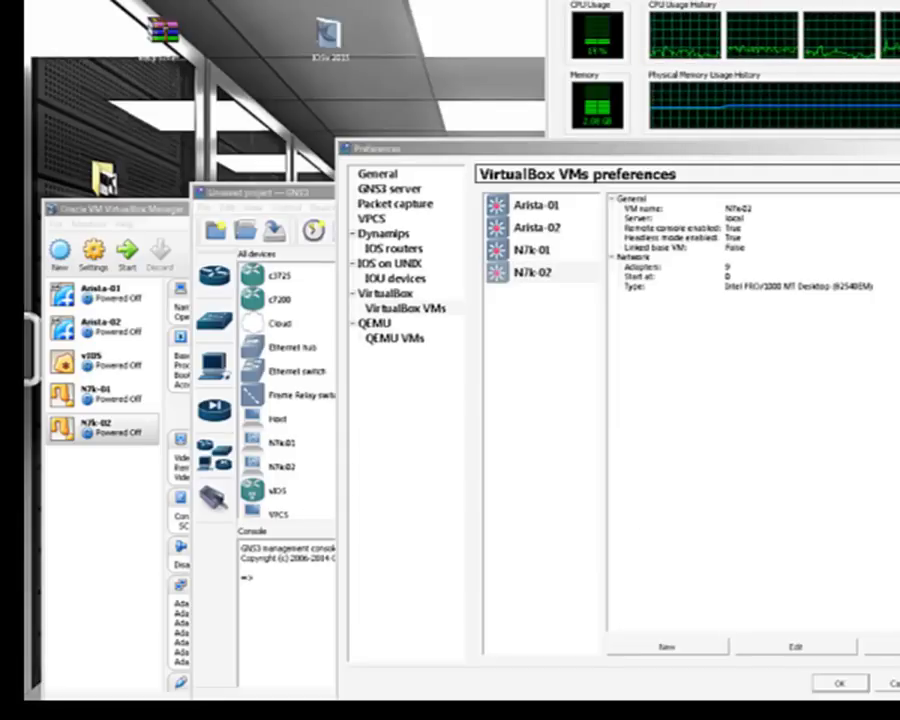
- Close Preferences, move VirtualBox Manager to the top-left, and bring GNS3 to the front
{"action": "left_click", "coordinate": [839, 683]}
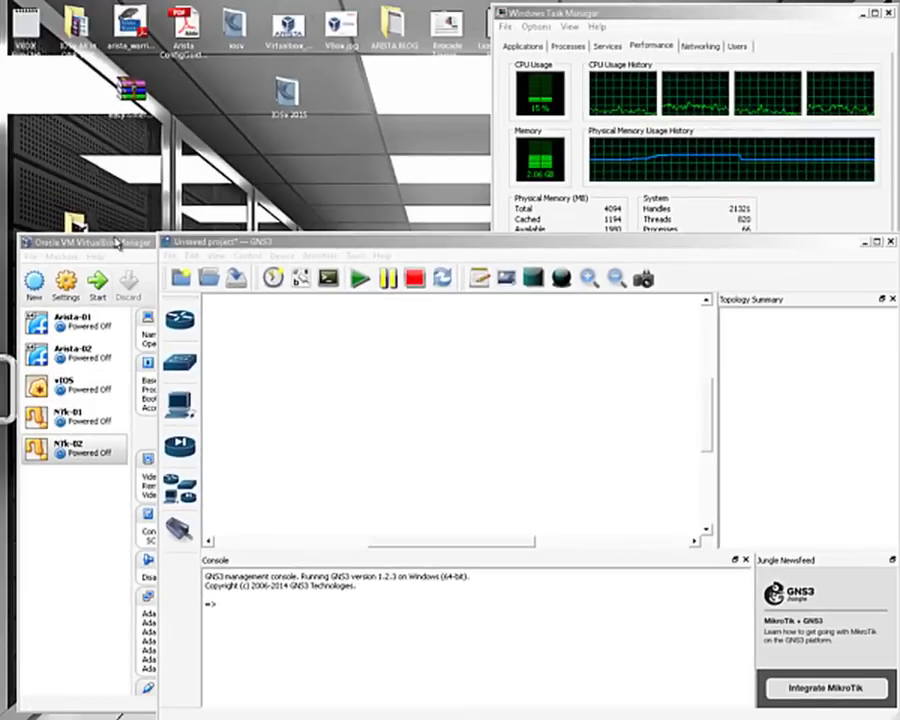
{"action": "left_click_drag", "start_coordinate": [117, 244], "coordinate": [143, 37]}
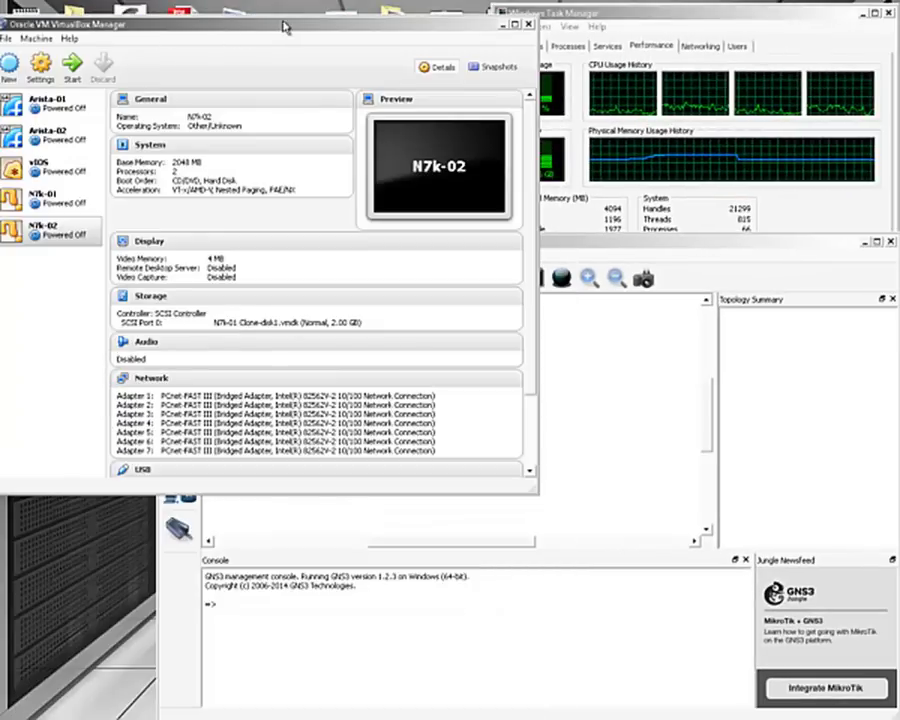
{"action": "left_click_drag", "start_coordinate": [287, 25], "coordinate": [291, 30]}
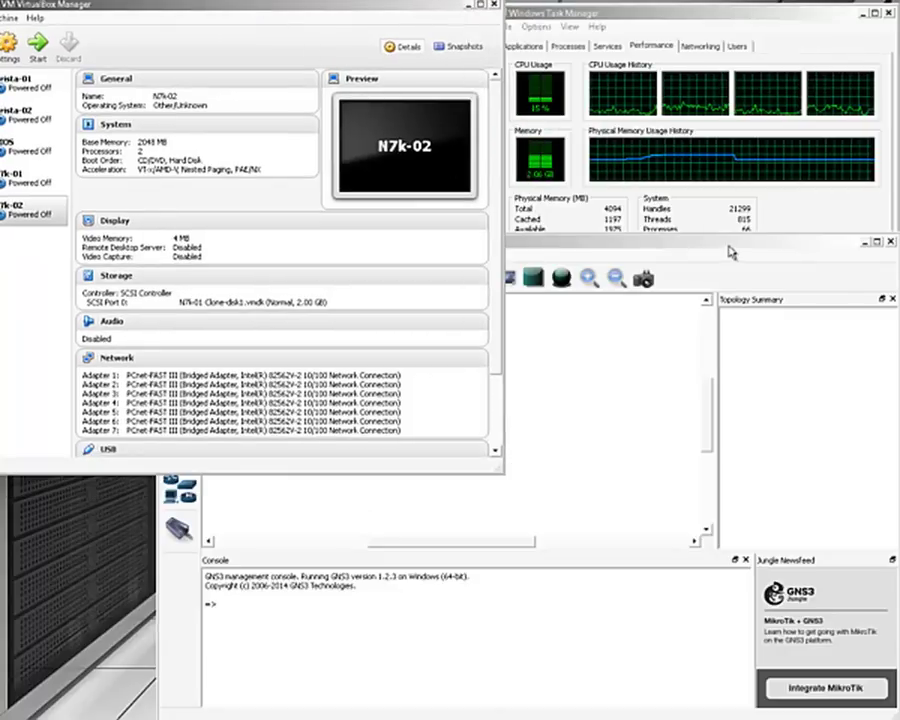
{"action": "left_click", "coordinate": [690, 246]}
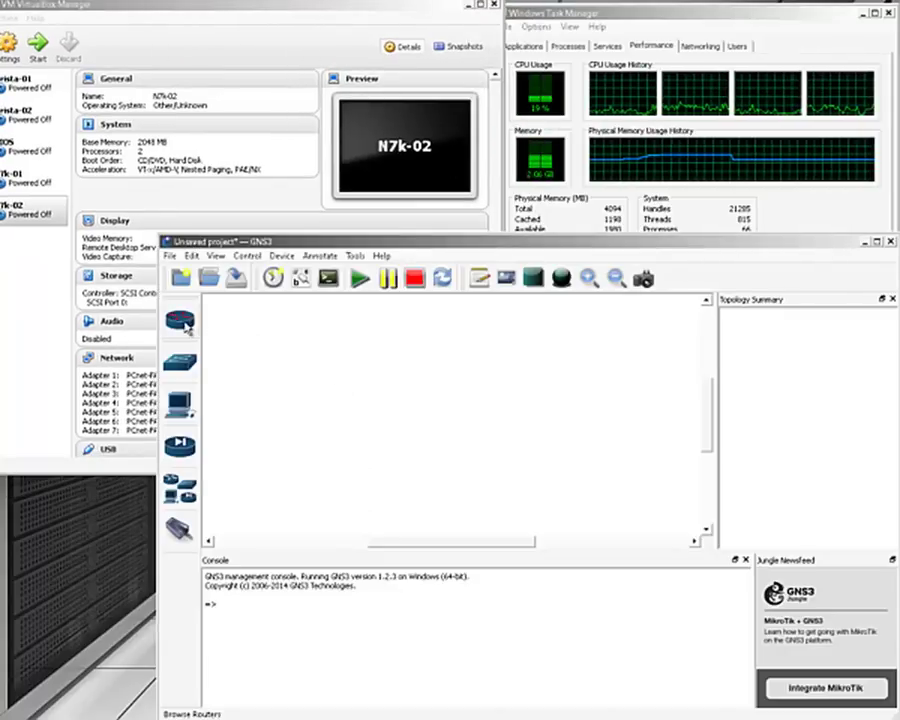